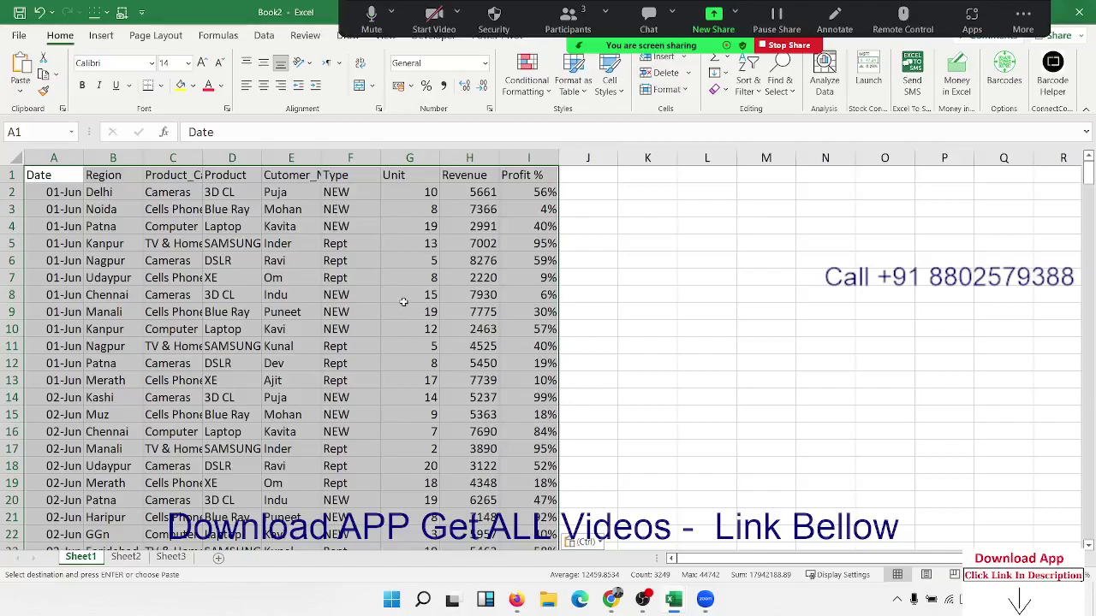
Step: Bring up the Pivot Table -4 workbook, cancel the pending copy and return to the data's top
left_click(232, 313)
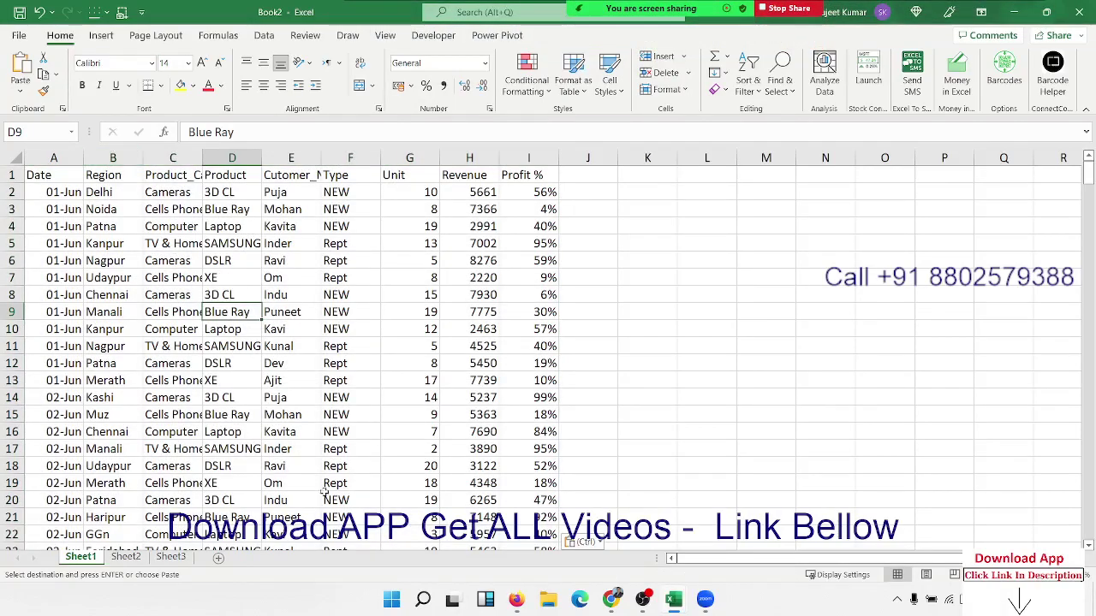
mouse_move(675, 605)
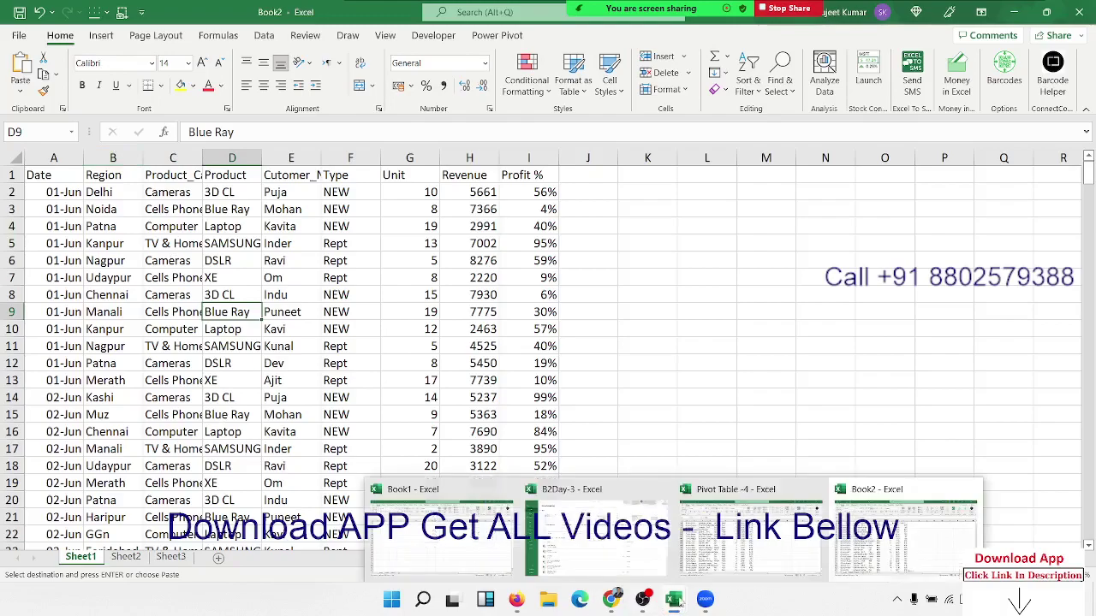
left_click(735, 554)
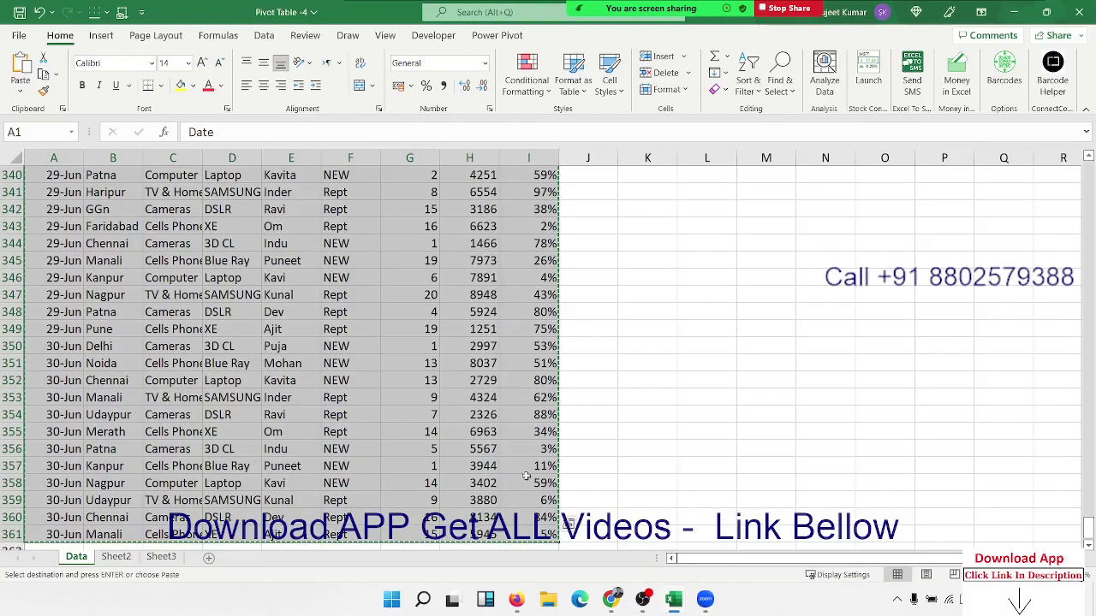
left_click(326, 345)
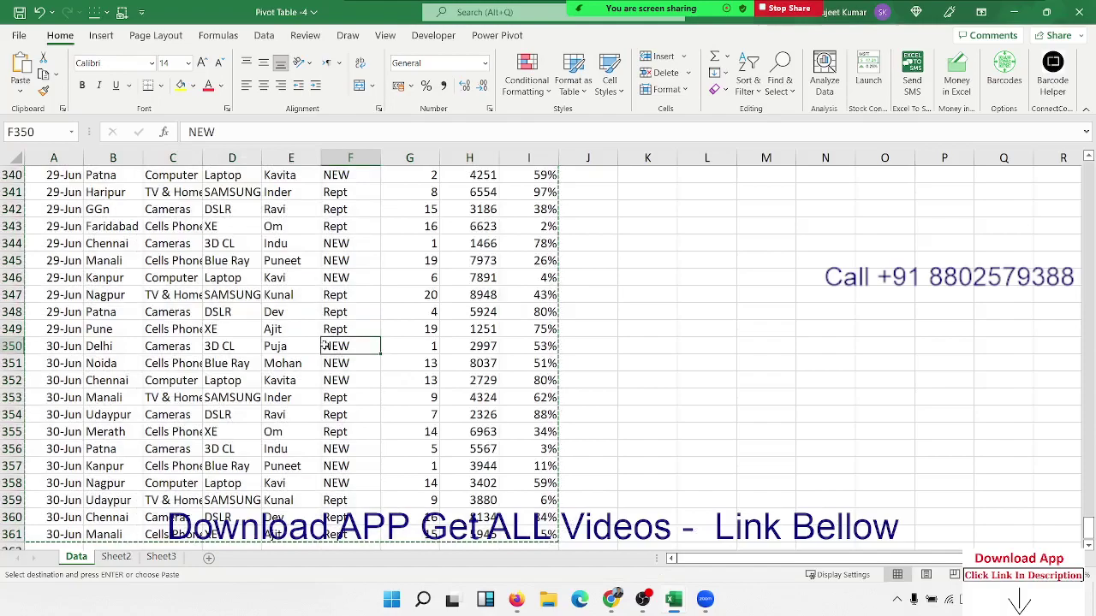
key("Escape")
key("ctrl+Up")
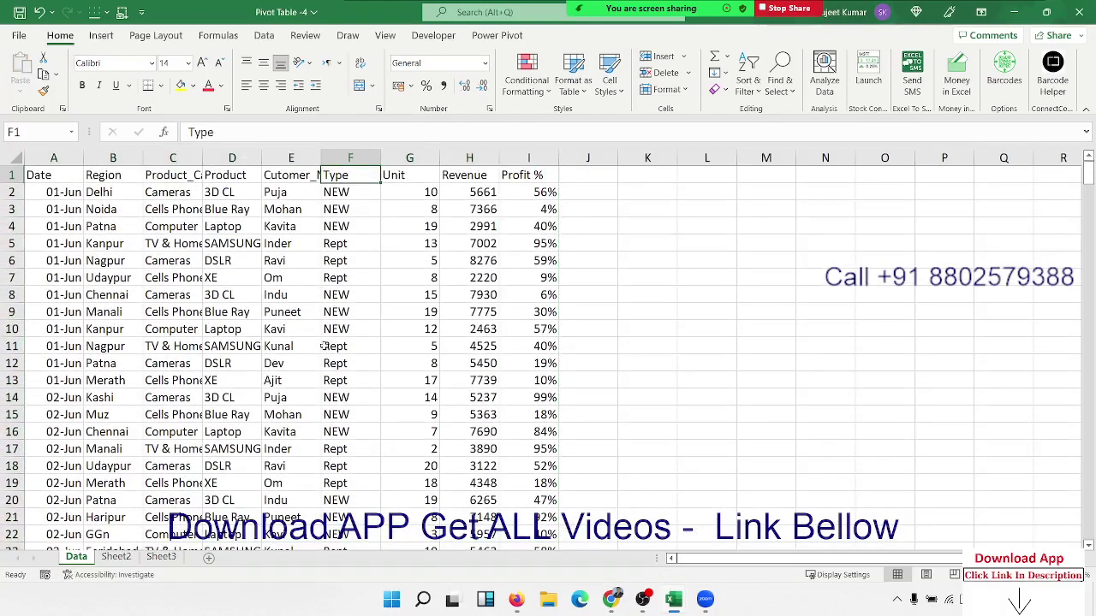
Step: Delete the old pivot table in rows 6–21 of Sheet2
left_click(128, 557)
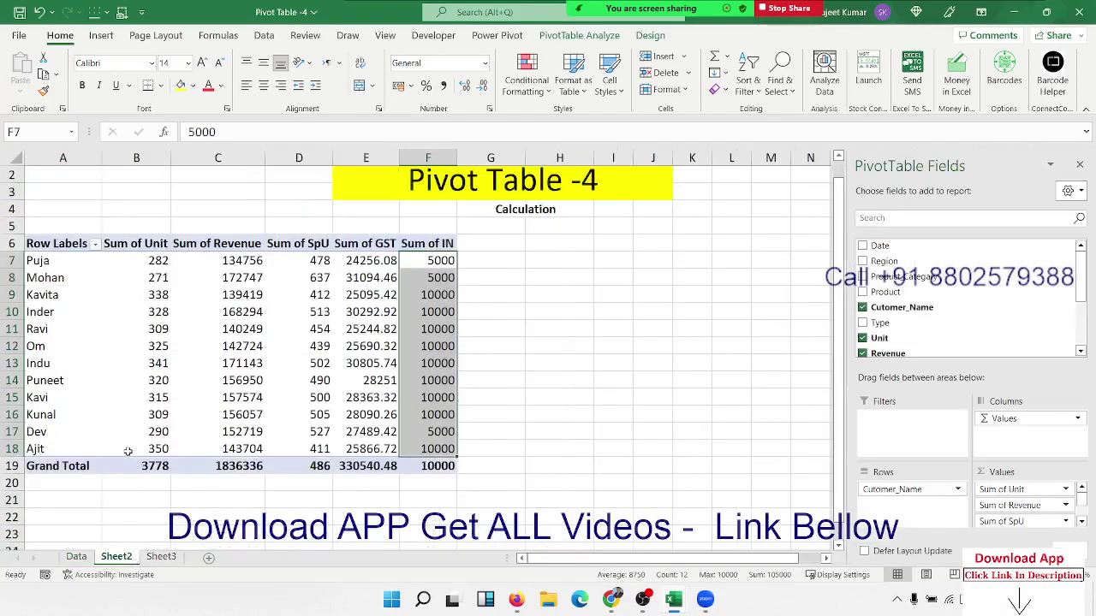
left_click_drag(18, 246, 4, 499)
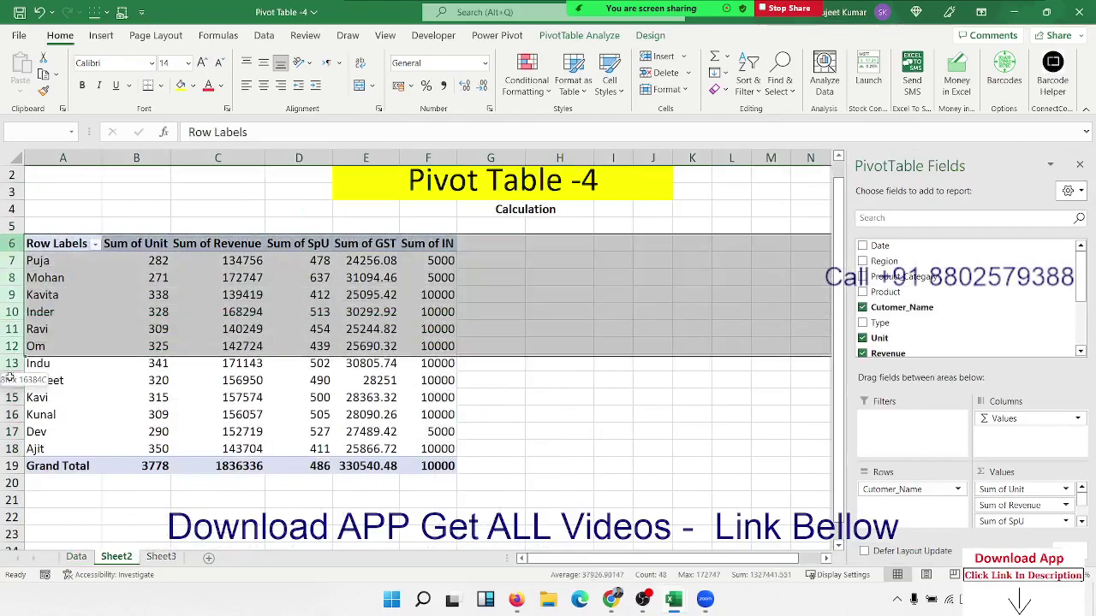
key("Delete")
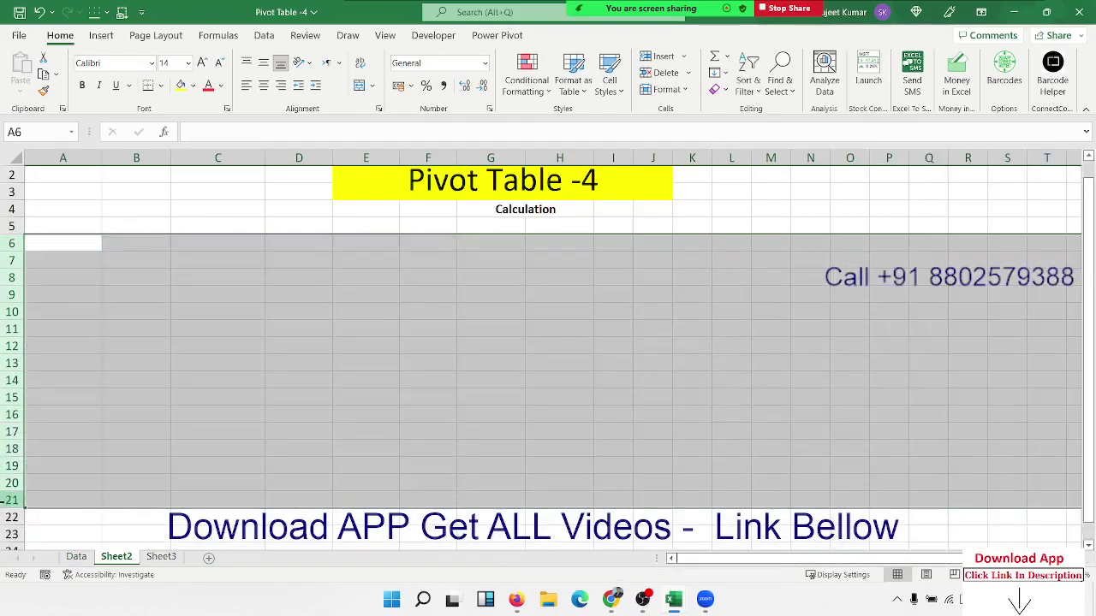
Step: Check the Data sheet's range, confirming it ends at row 361, then return to A1
left_click(76, 557)
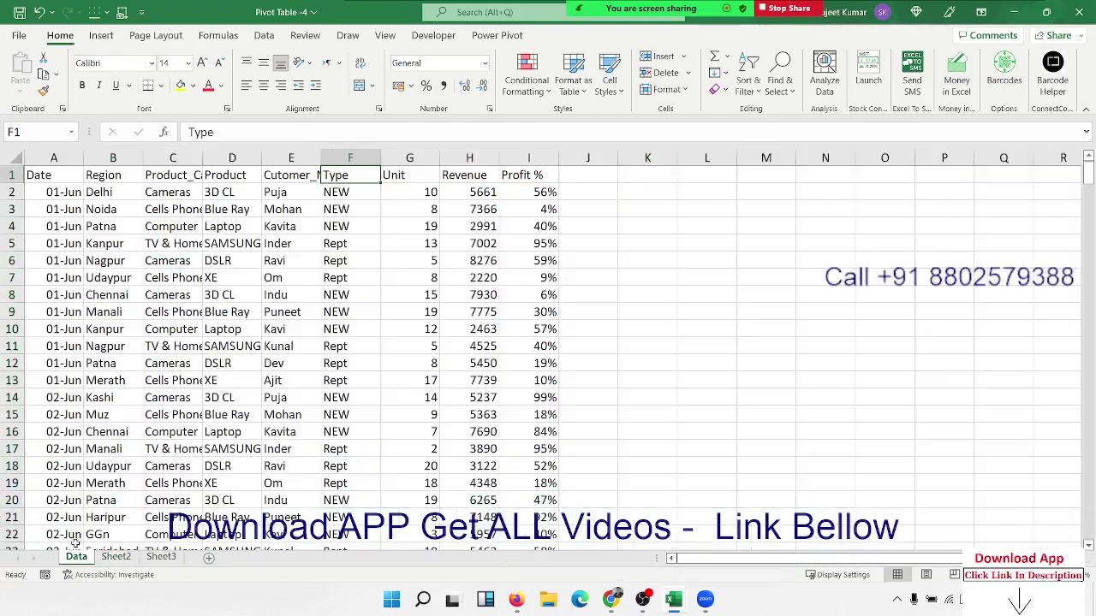
left_click(82, 284)
key("ctrl+Down")
key("Down")
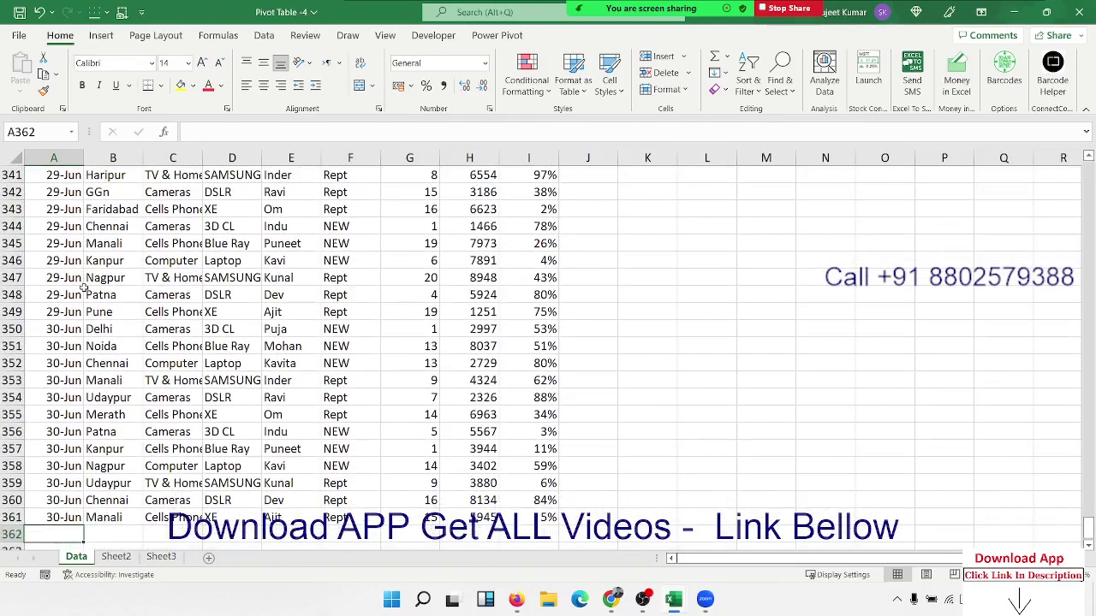
key("Right")
key("Right")
key("Up")
key("Left")
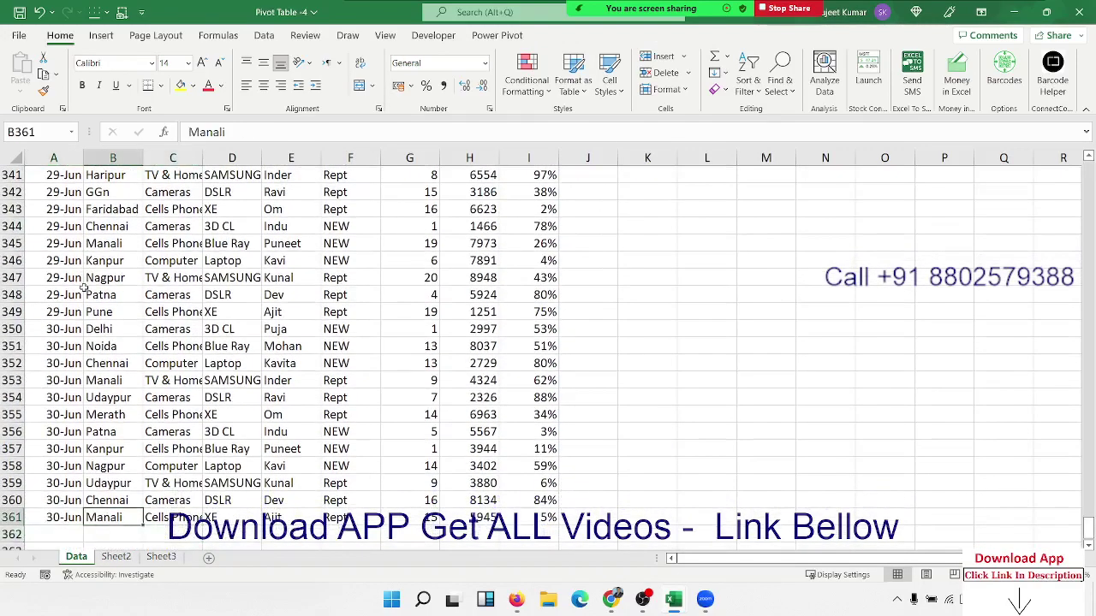
key("ctrl+Up")
key("Left")
Step: Create a PivotTable from Data!$A$1:$I$361 on a new worksheet using Alt+N+V+T
key("alt")
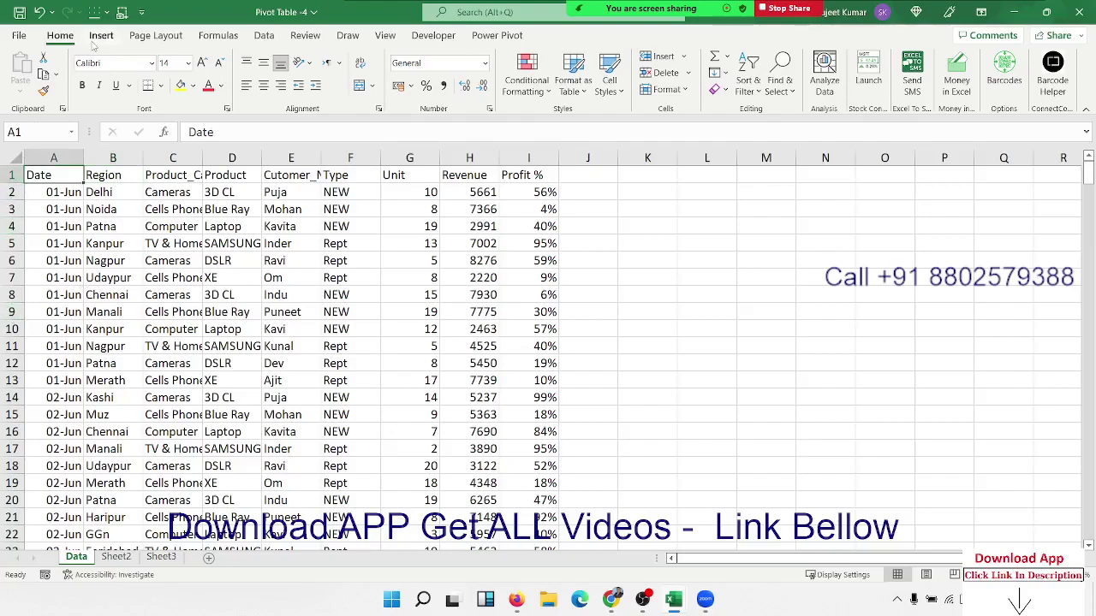
key("n")
key("v")
key("t")
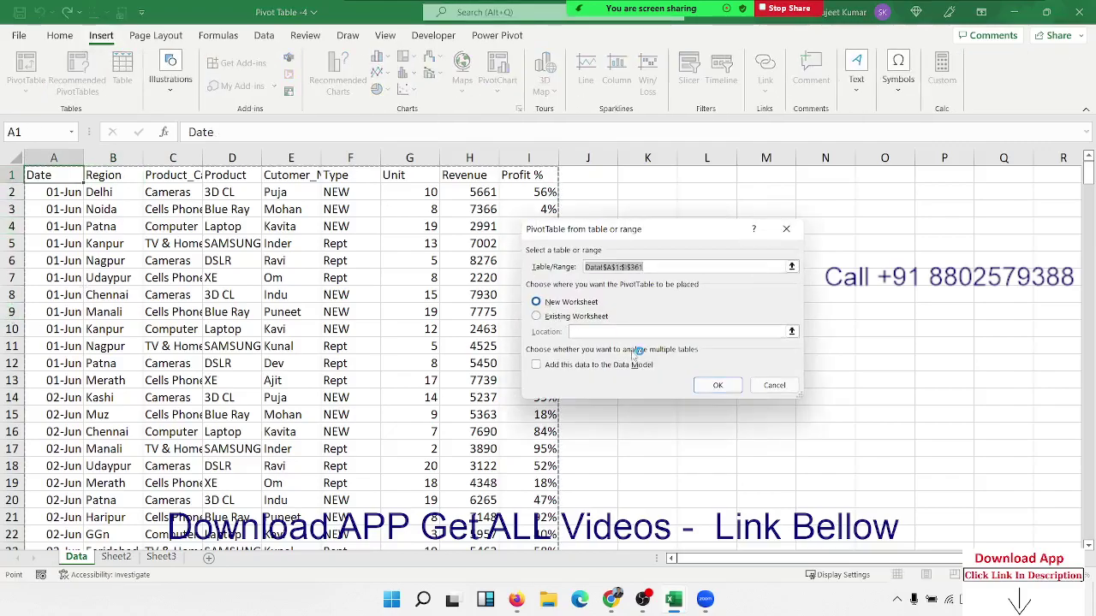
left_click(696, 382)
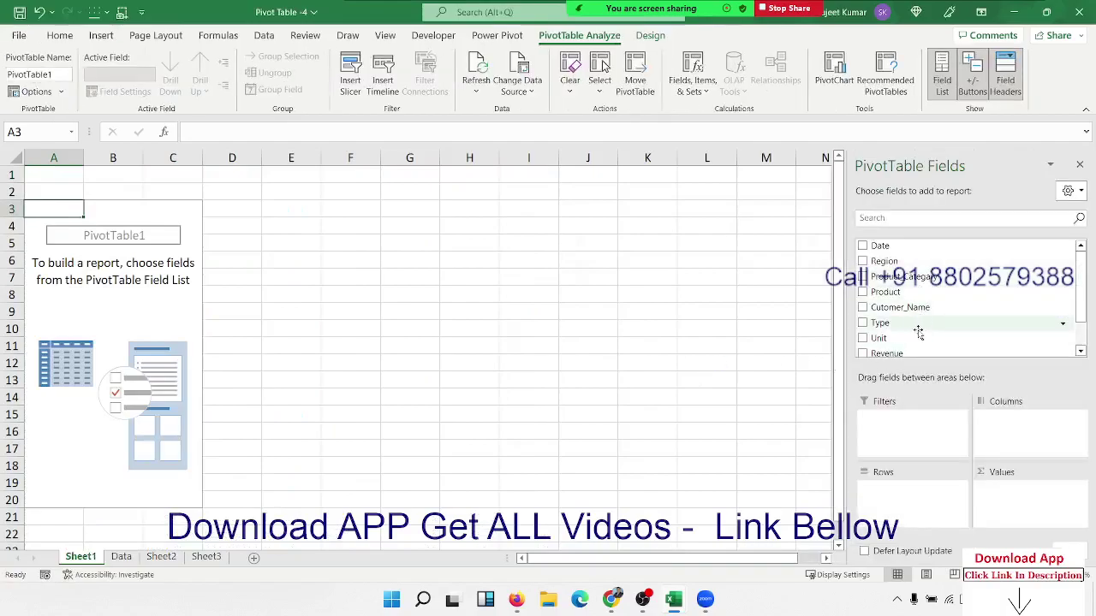
Step: Put Customer_Name in Rows and Unit in Values to sum units per customer
scroll(917, 327, "down", 1)
scroll(916, 327, "up", 1)
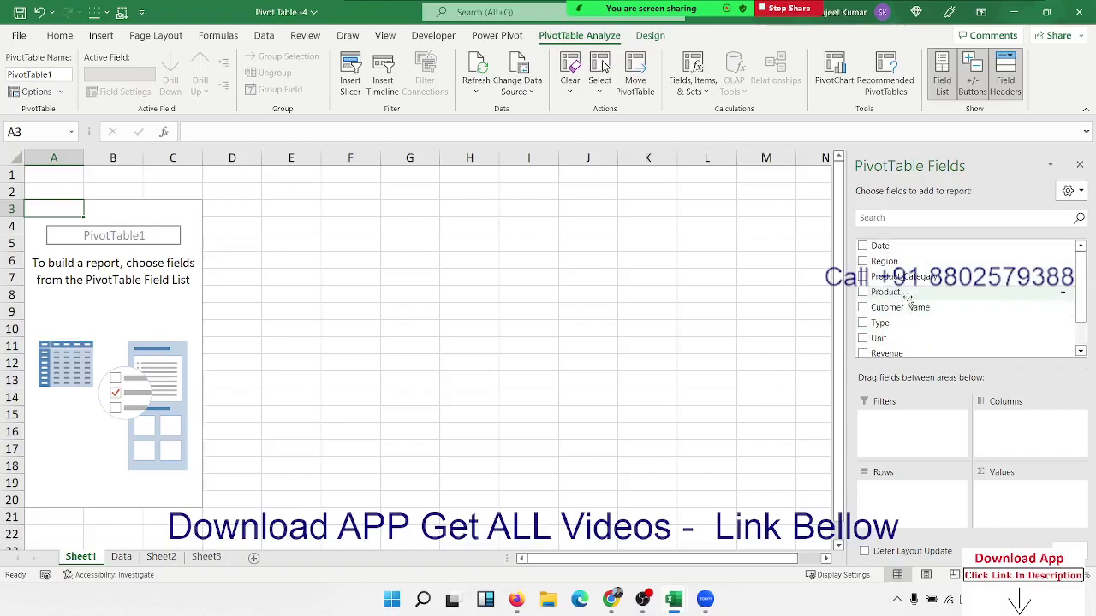
left_click_drag(909, 315, 912, 506)
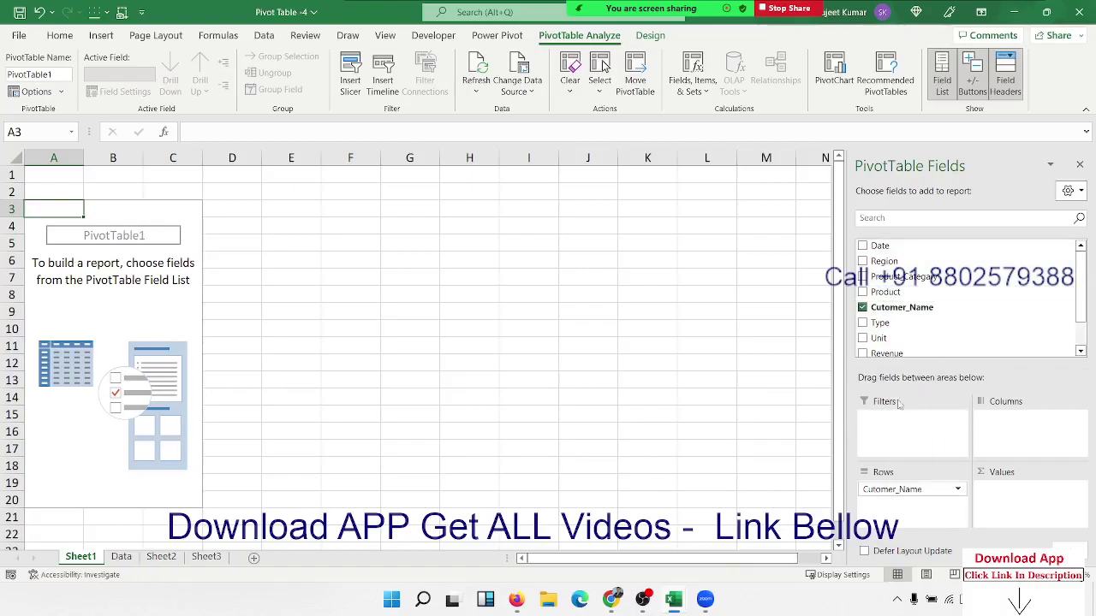
mouse_move(879, 338)
left_mouse_down()
mouse_move(996, 458)
mouse_move(1002, 490)
left_mouse_up()
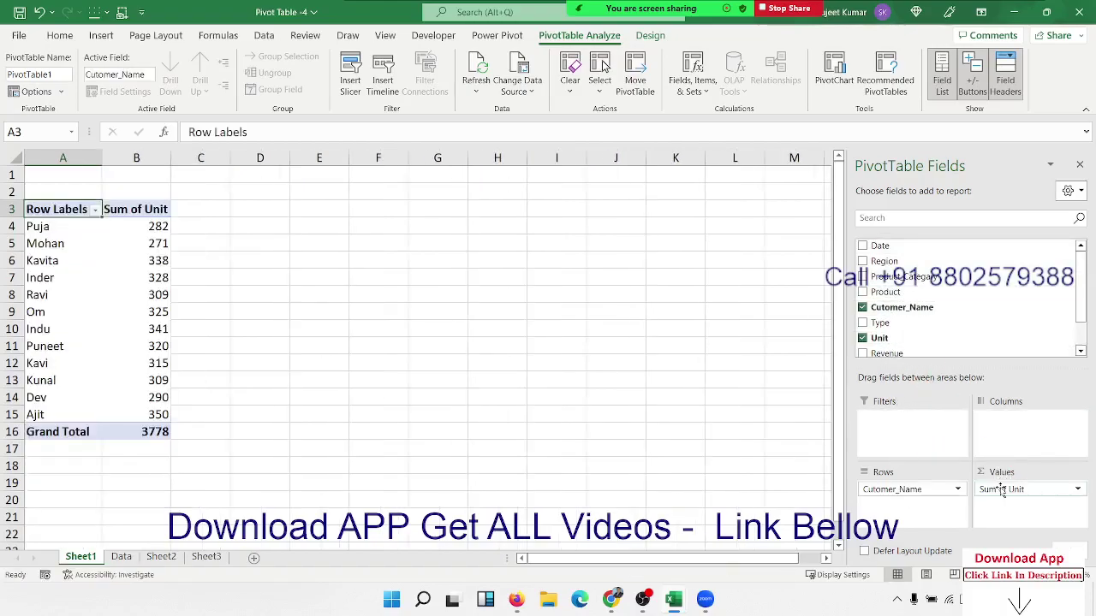
Step: Append the surname 'Kumar' to the customer name in Data cell E13
left_click(121, 556)
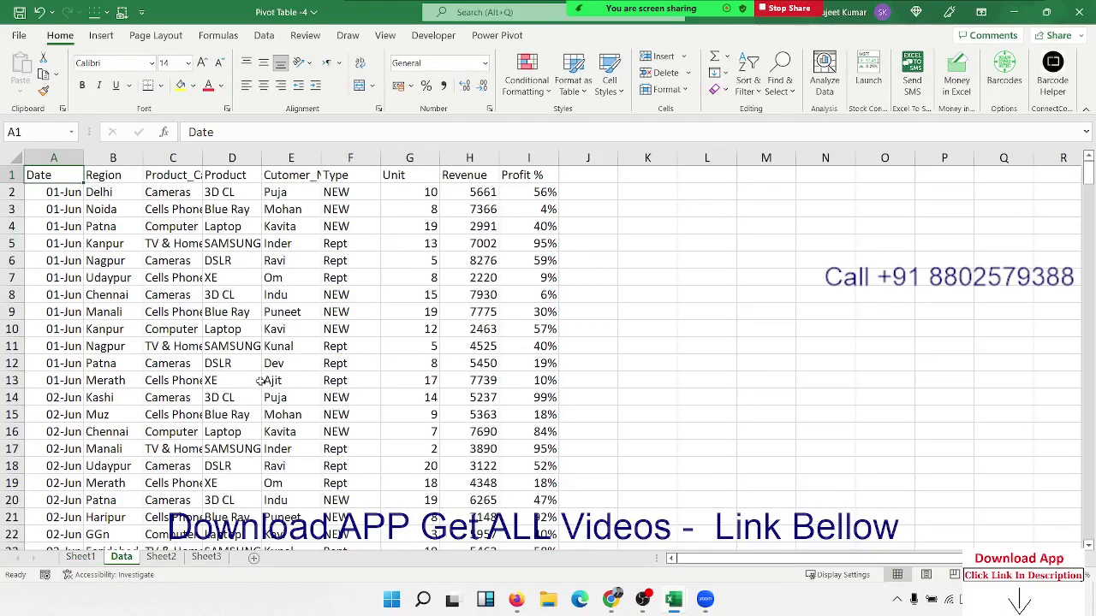
left_click(292, 382)
double_click(292, 382)
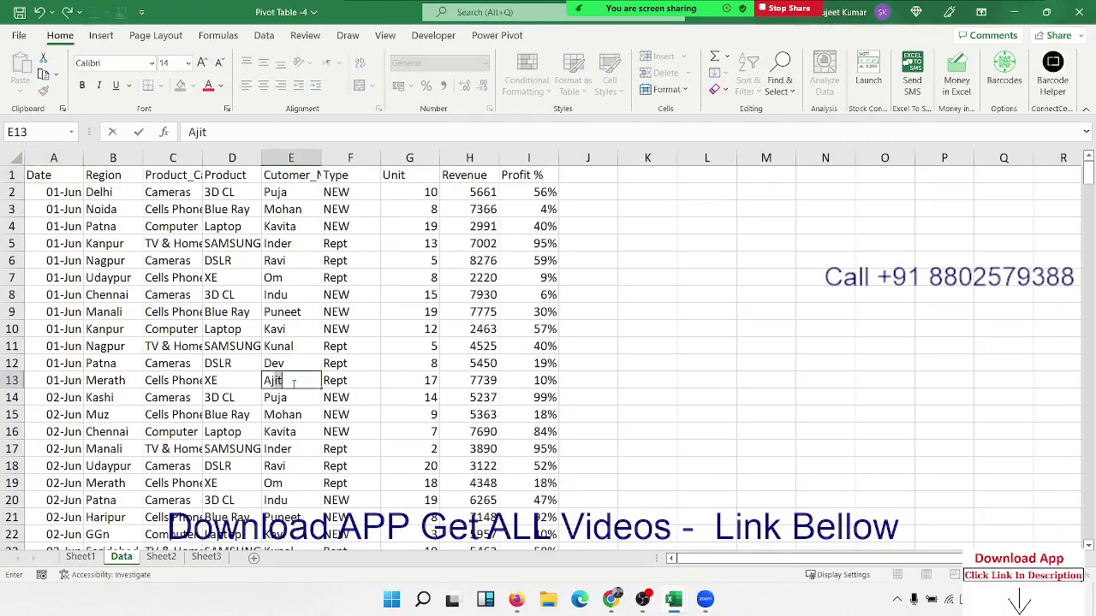
type(" Kumar")
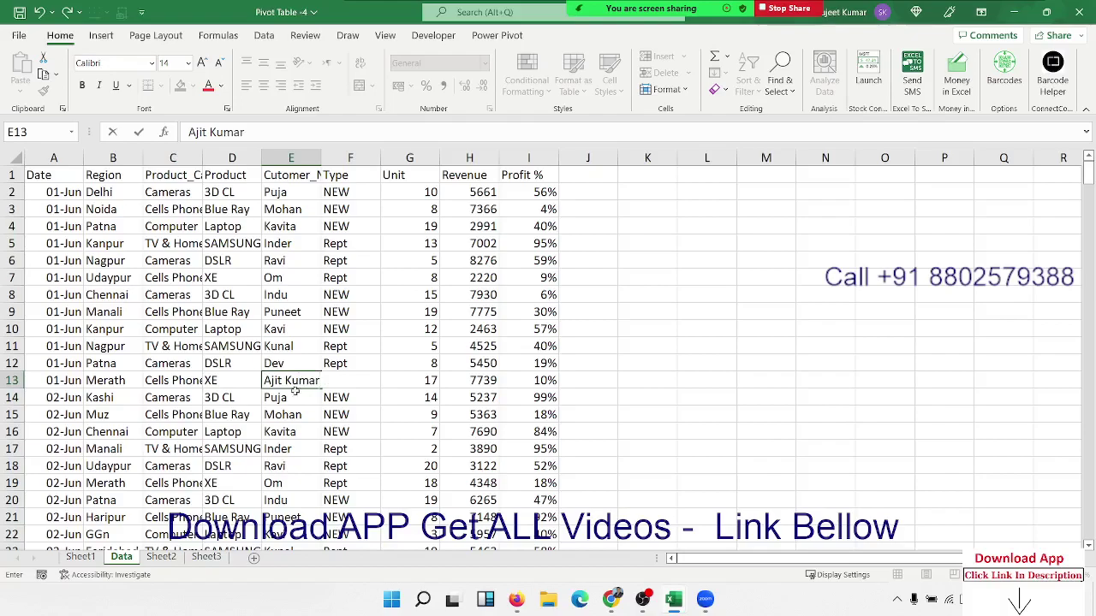
left_click(309, 430)
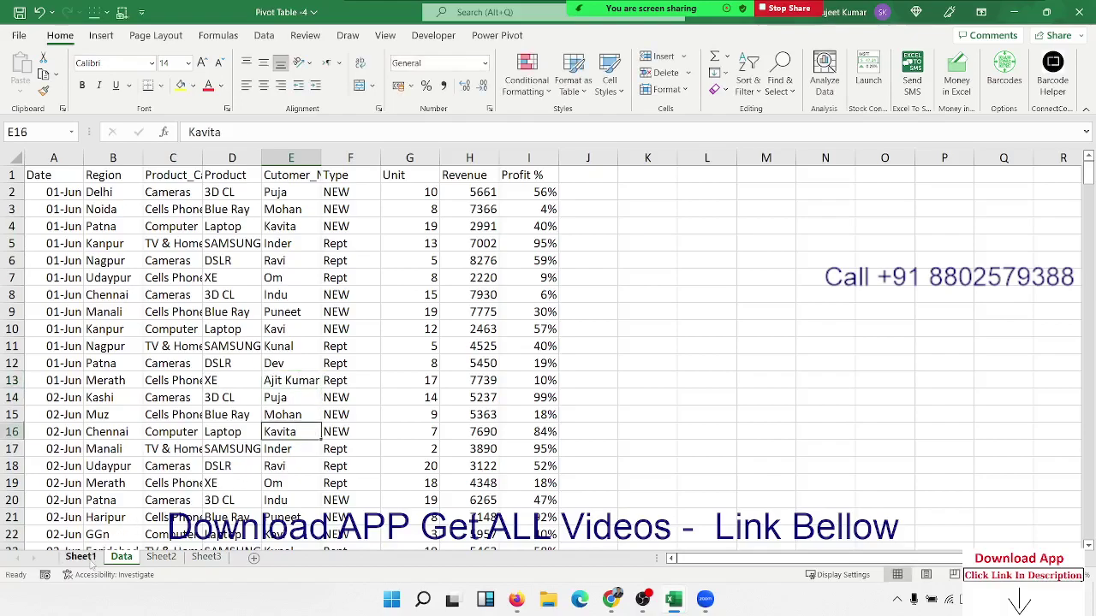
Step: Refresh Sheet1's pivot table so the edited name shows 17 units, then return to Data
left_click(89, 558)
right_click(129, 353)
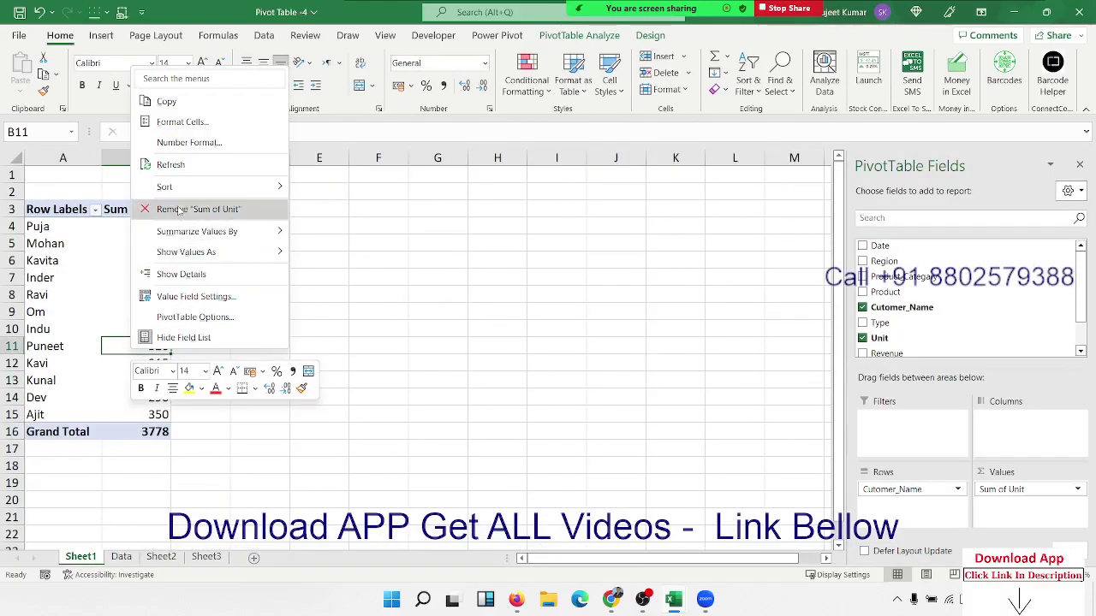
left_click(170, 164)
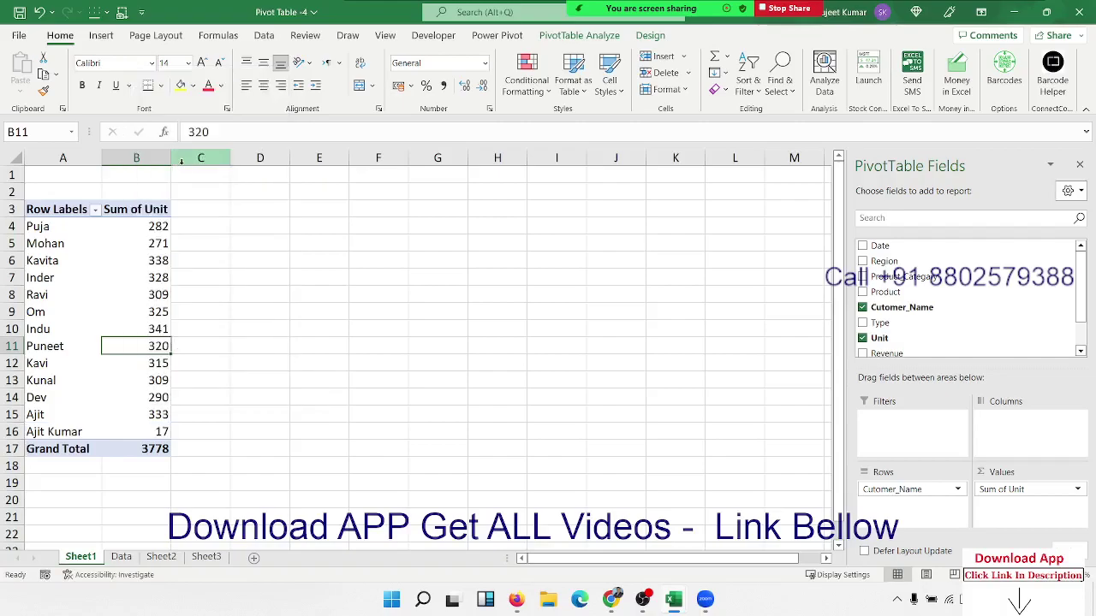
left_click(121, 555)
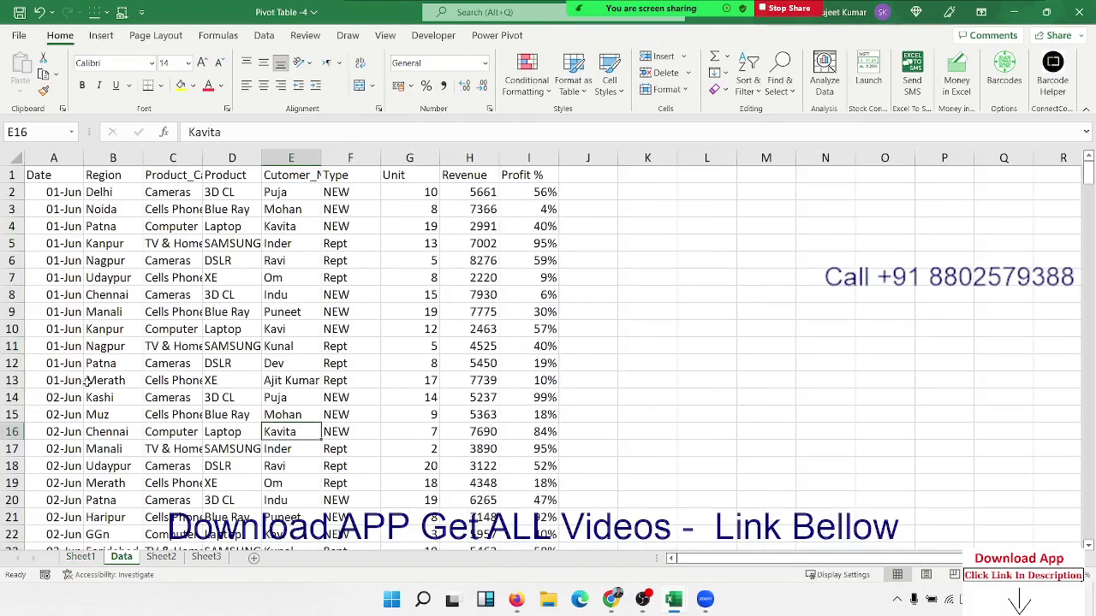
Step: Locate the end of the Data records and move to empty cell A362
mouse_move(60, 382)
left_mouse_down()
mouse_move(363, 370)
mouse_move(377, 380)
left_mouse_up()
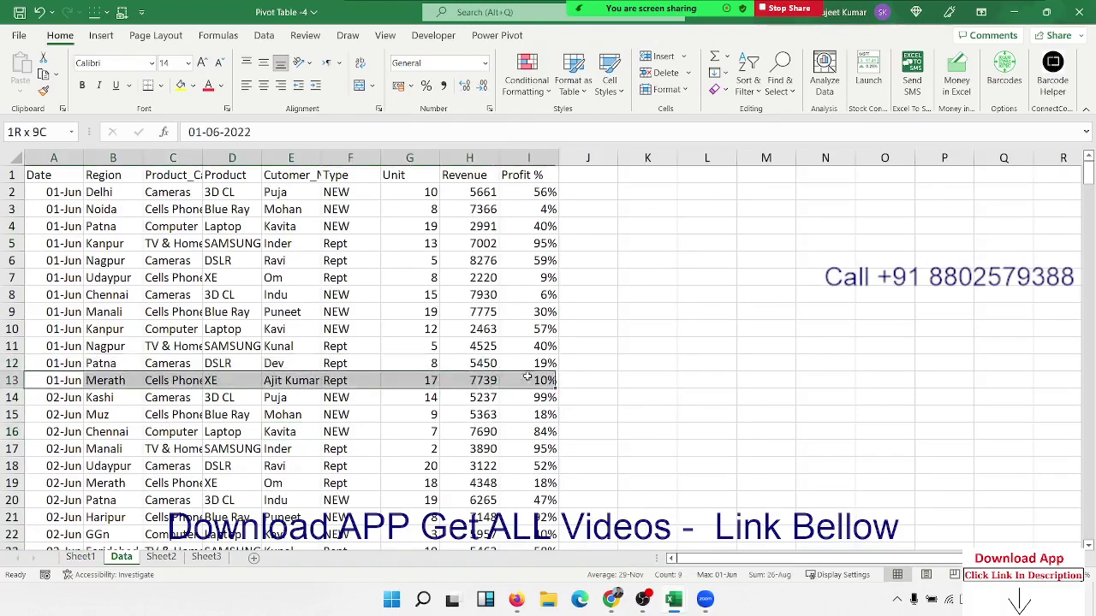
left_click(40, 380)
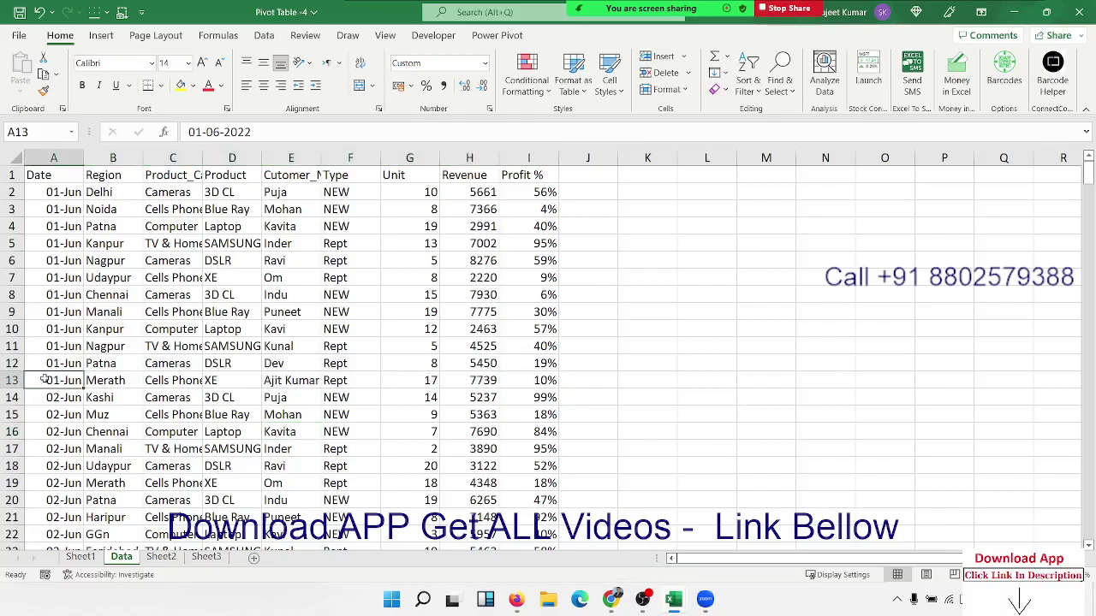
key("ctrl+Down")
key("Down")
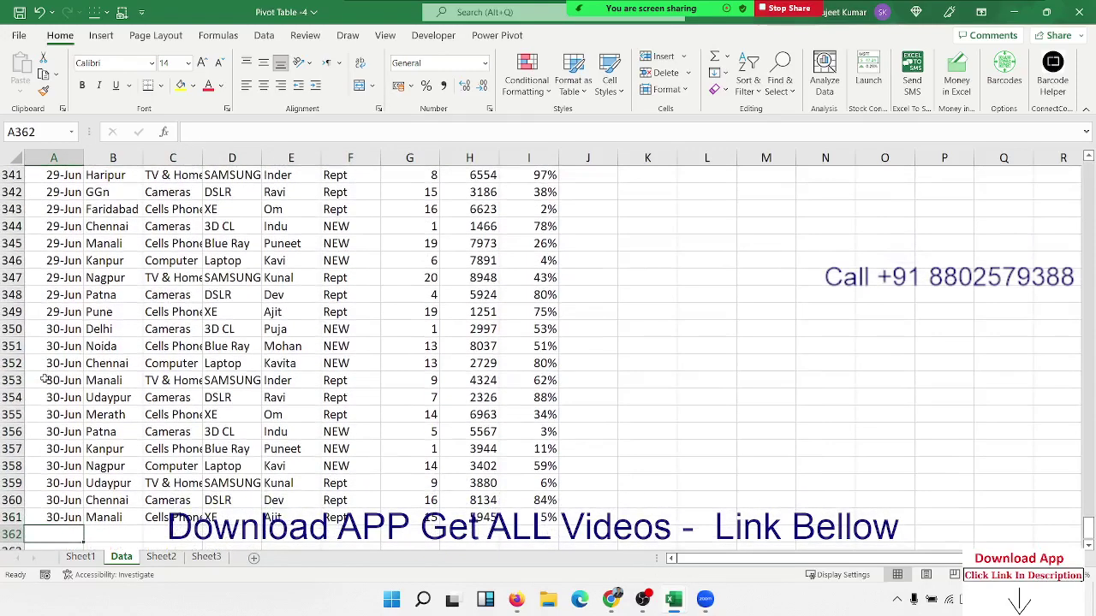
scroll(44, 379, "down", 1)
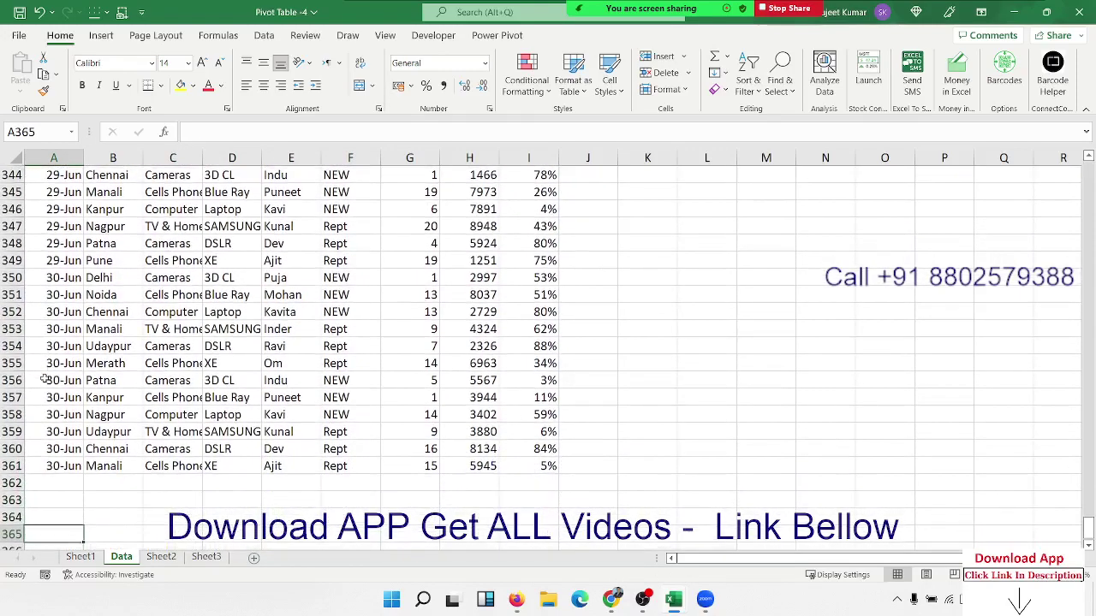
key("Up")
key("ctrl+c")
key("Down")
key("Escape")
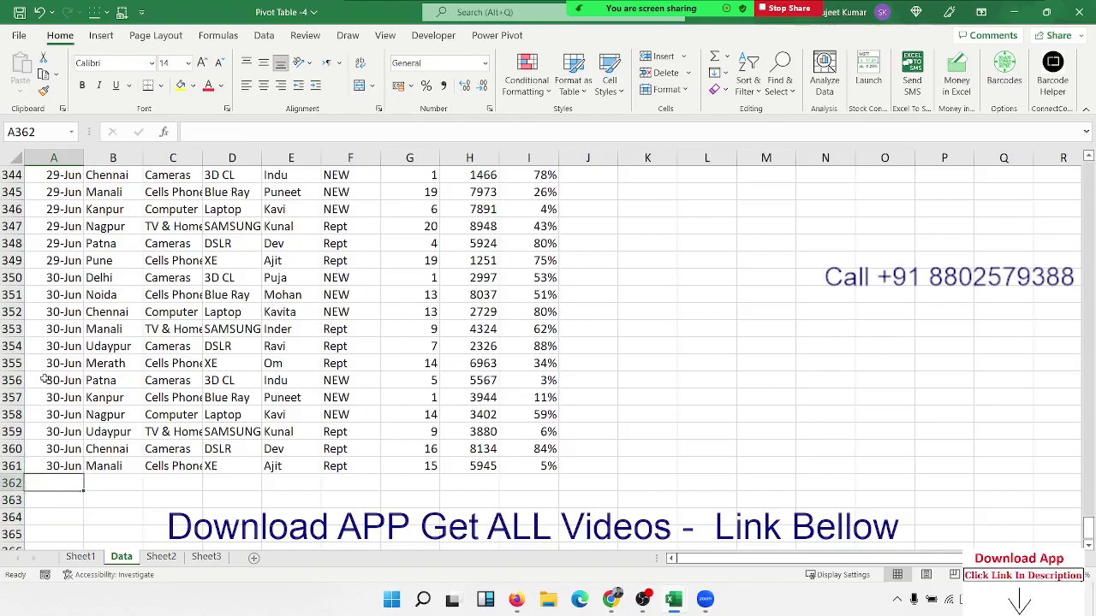
Step: Start row 362 with date 01-Jul, region Muz, and category and product XE filled from above
type("7-Jan")
key("Tab")
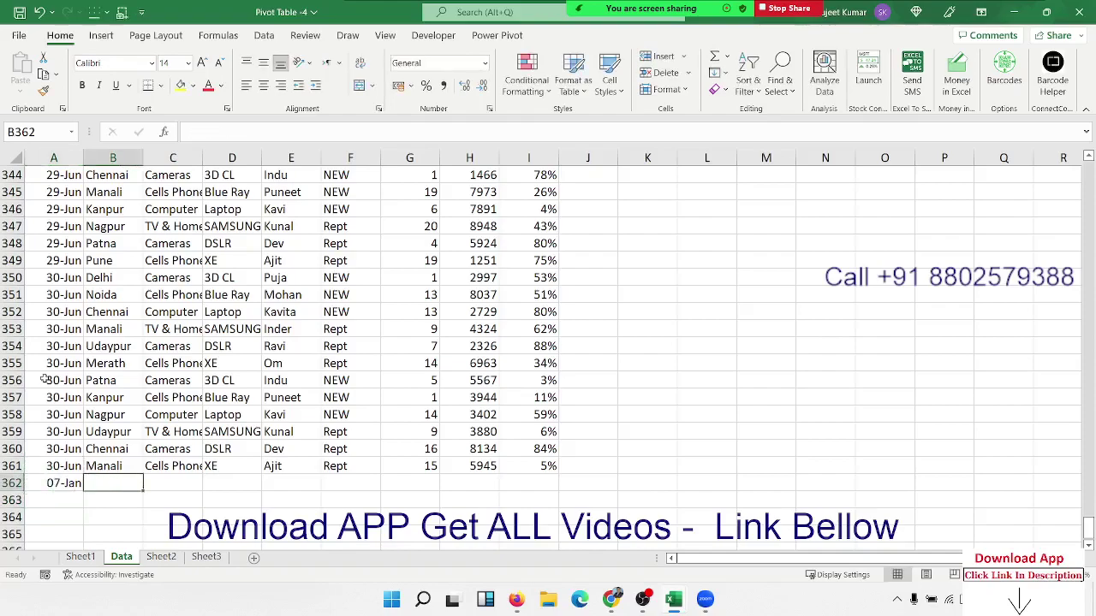
key("shift+Tab")
type("1/7")
key("Tab")
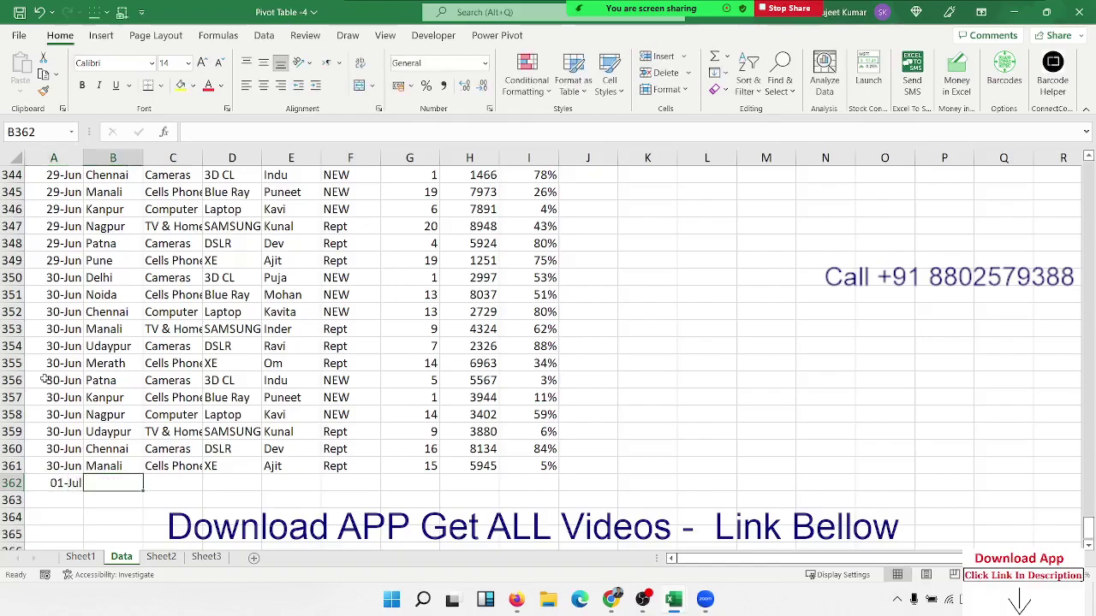
type("Muz")
key("Tab")
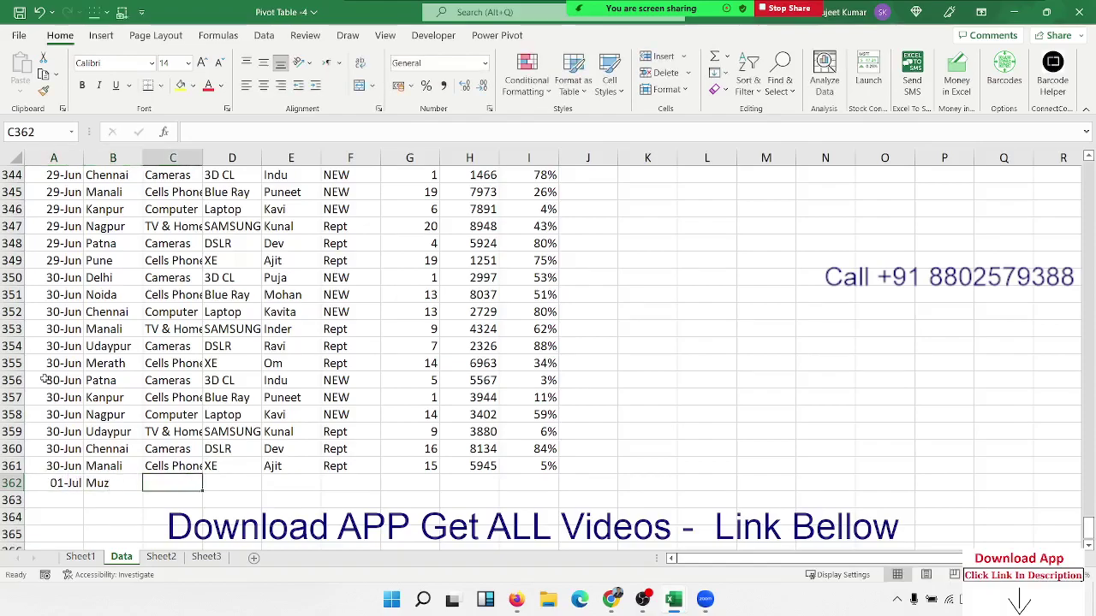
type("c")
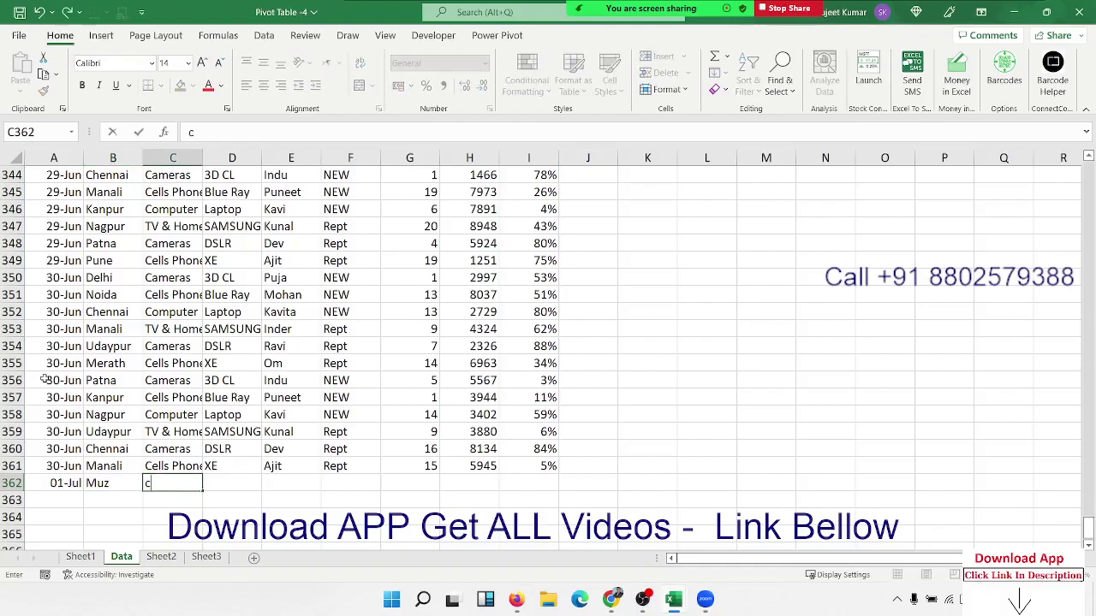
key("Escape")
key("ctrl+d")
key("Tab")
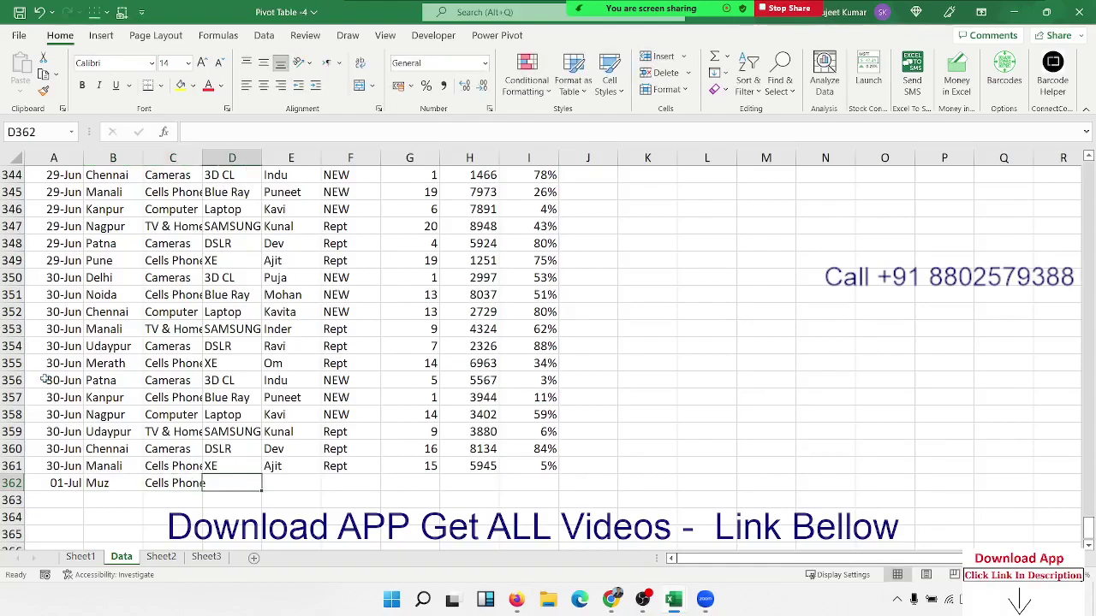
key("ctrl+d")
key("Tab")
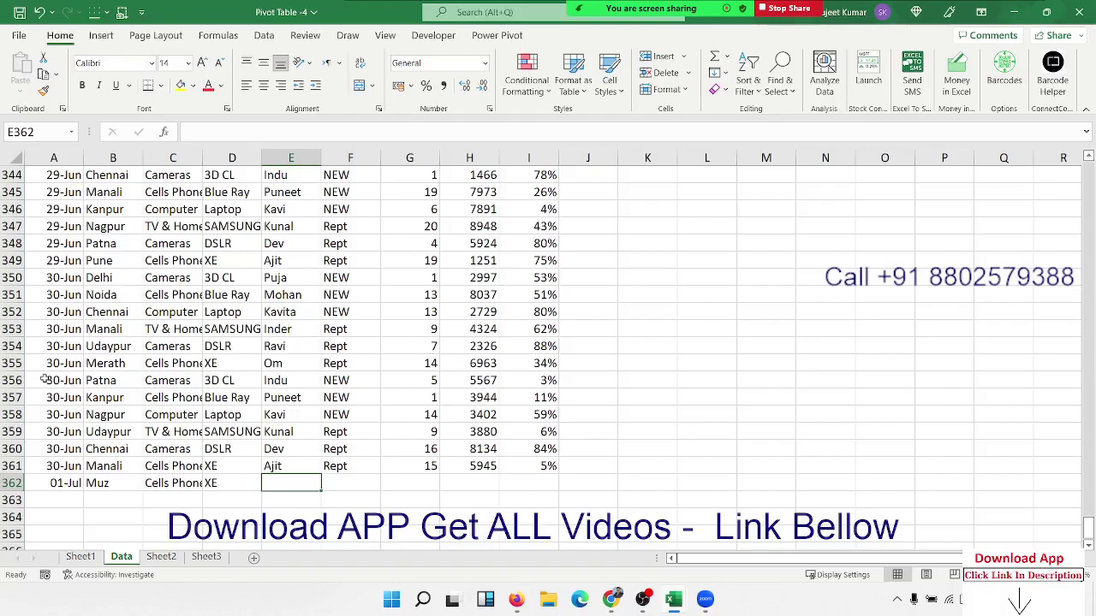
Step: Complete row 362 with the customer's name, type Rept, 45 units, revenue 2523 and 5% profit
type("Sujit Kumar Singh")
key("Tab")
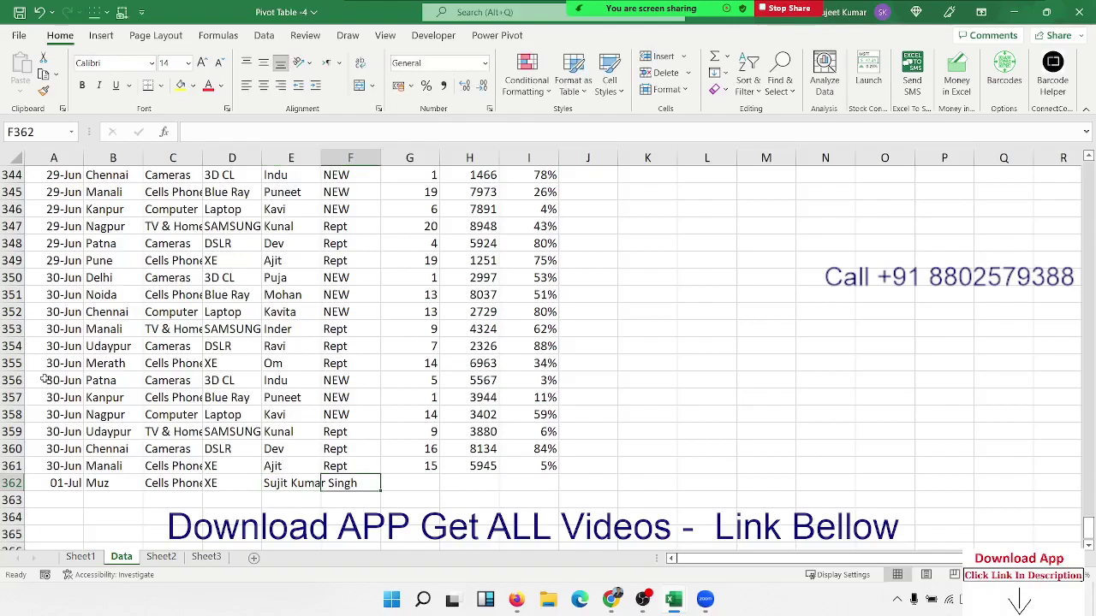
type("Rept")
key("Tab")
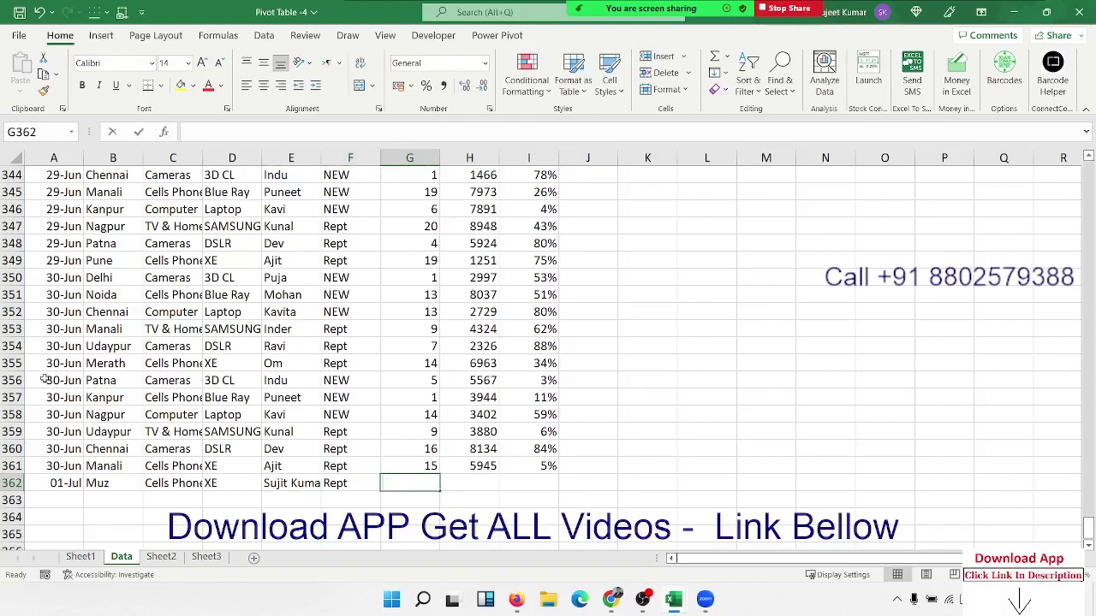
type("45")
key("Tab")
type("25")
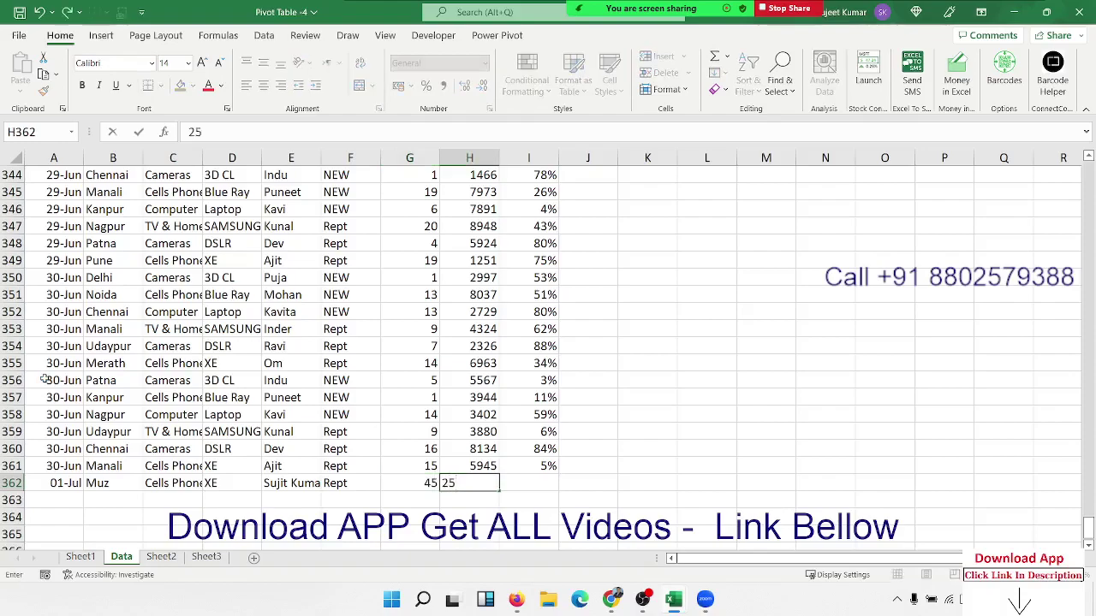
type("23")
key("Tab")
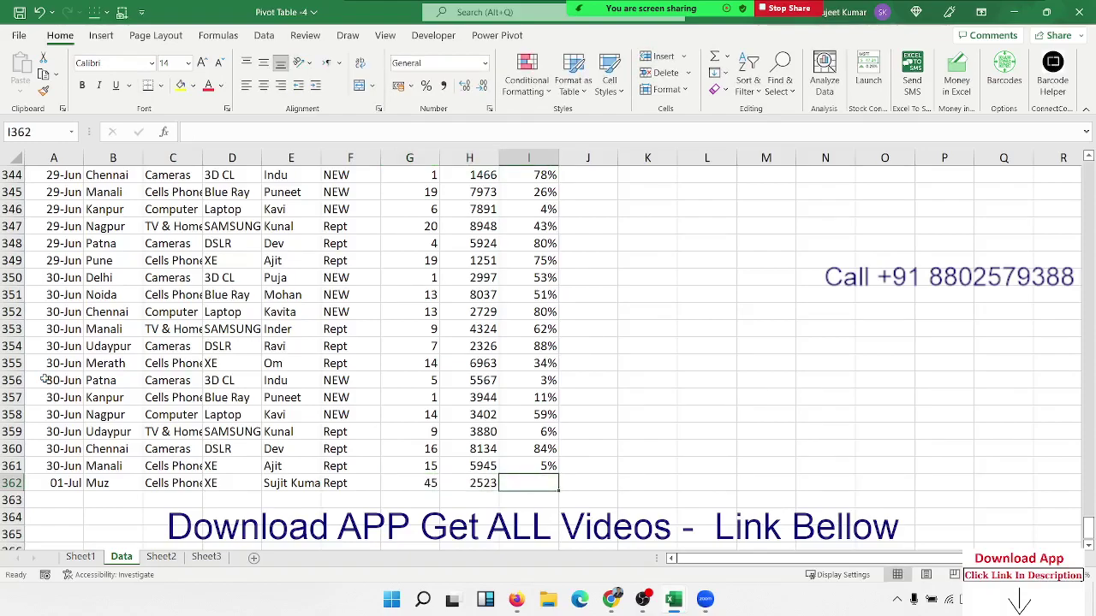
type("5")
key("Return")
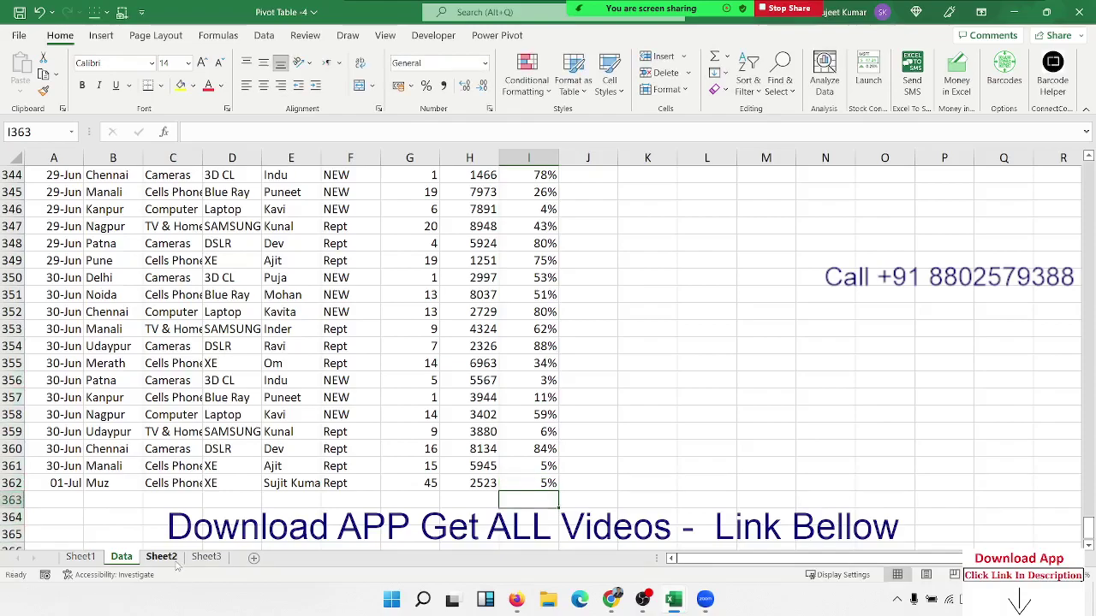
Step: Refresh Sheet1's pivot table, which still totals 3778
left_click(82, 557)
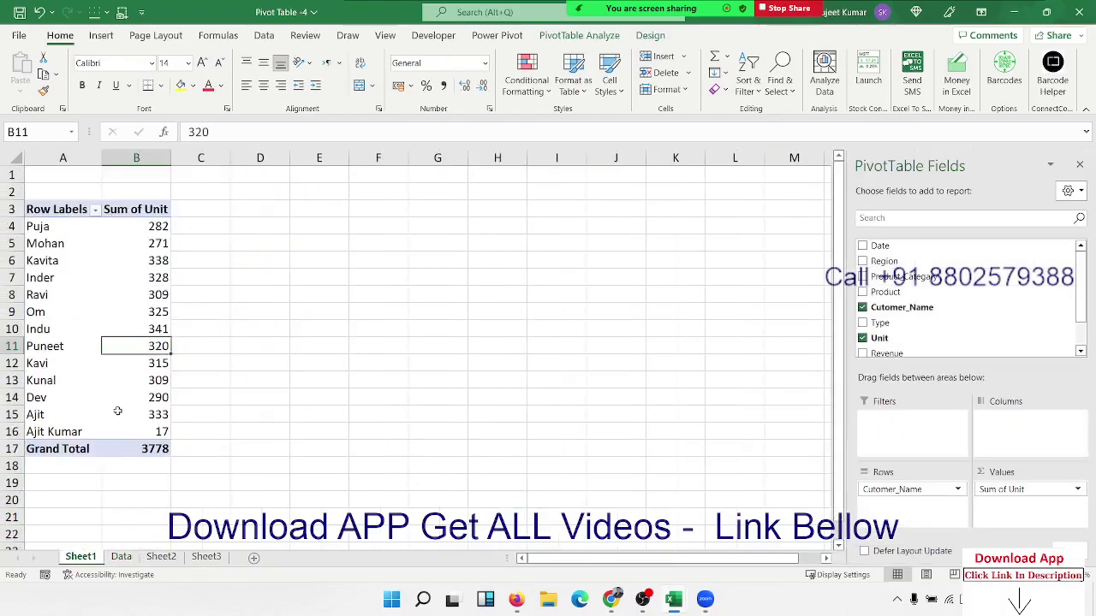
right_click(122, 349)
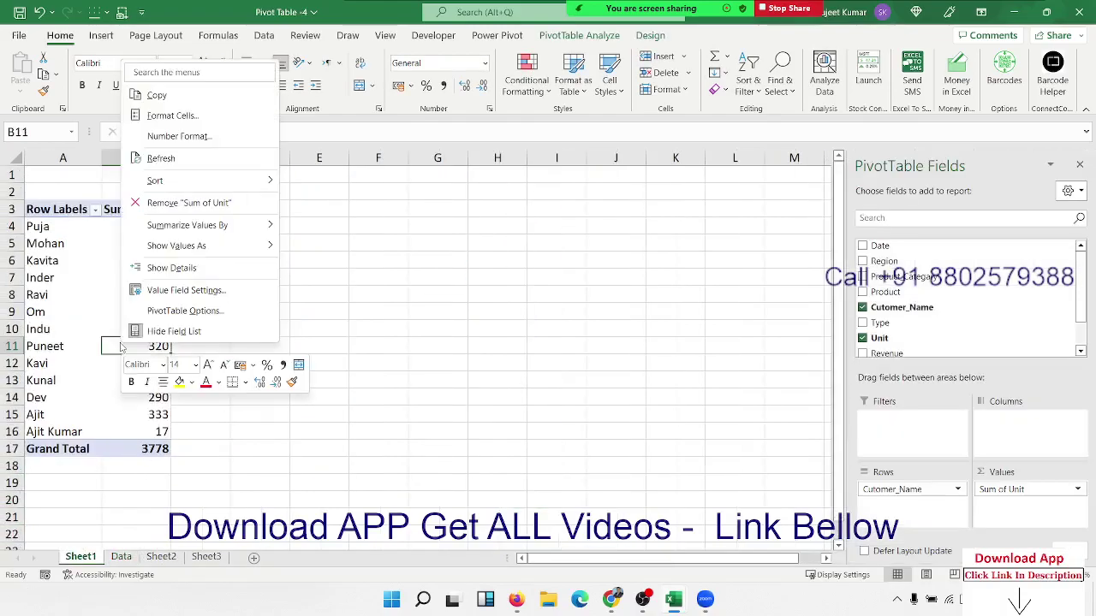
left_click(177, 158)
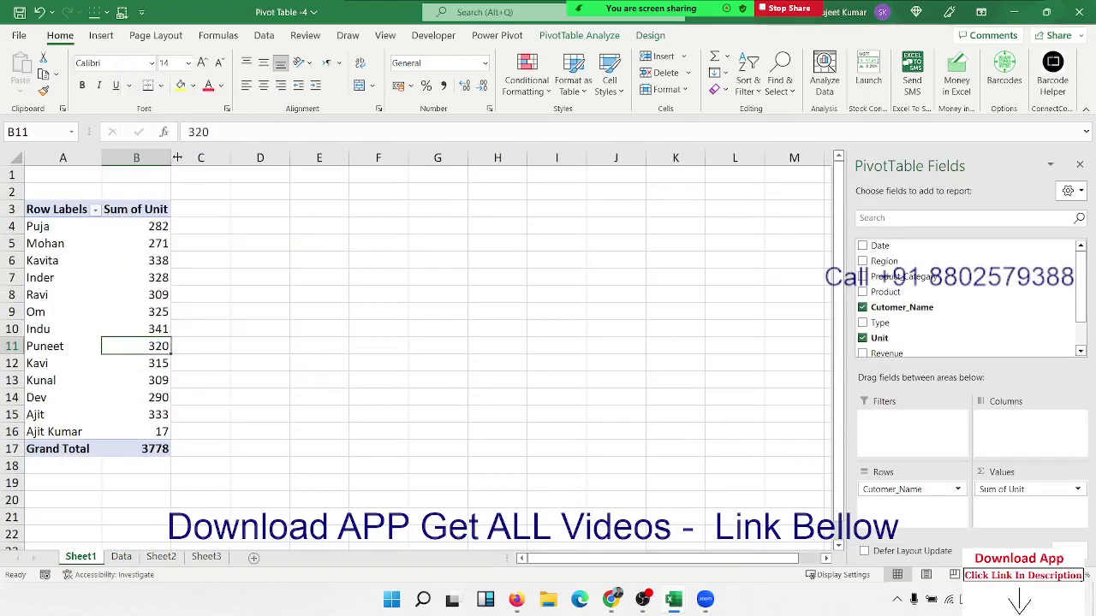
Step: Compare the new 01-Jul row and the last original rows with the pivot's customer list
left_click(135, 558)
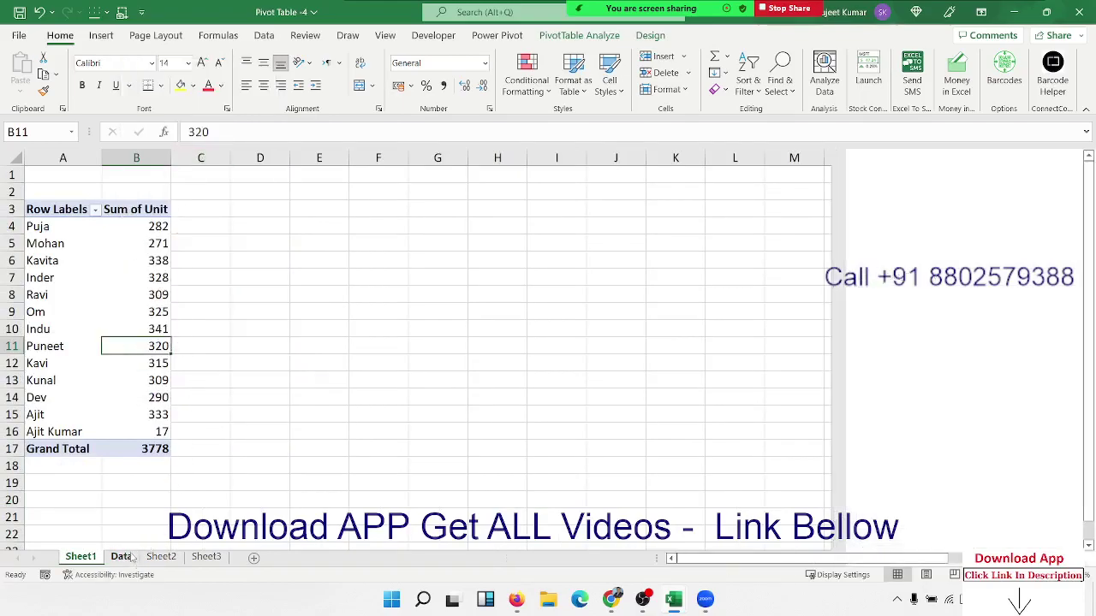
left_click_drag(56, 484, 513, 483)
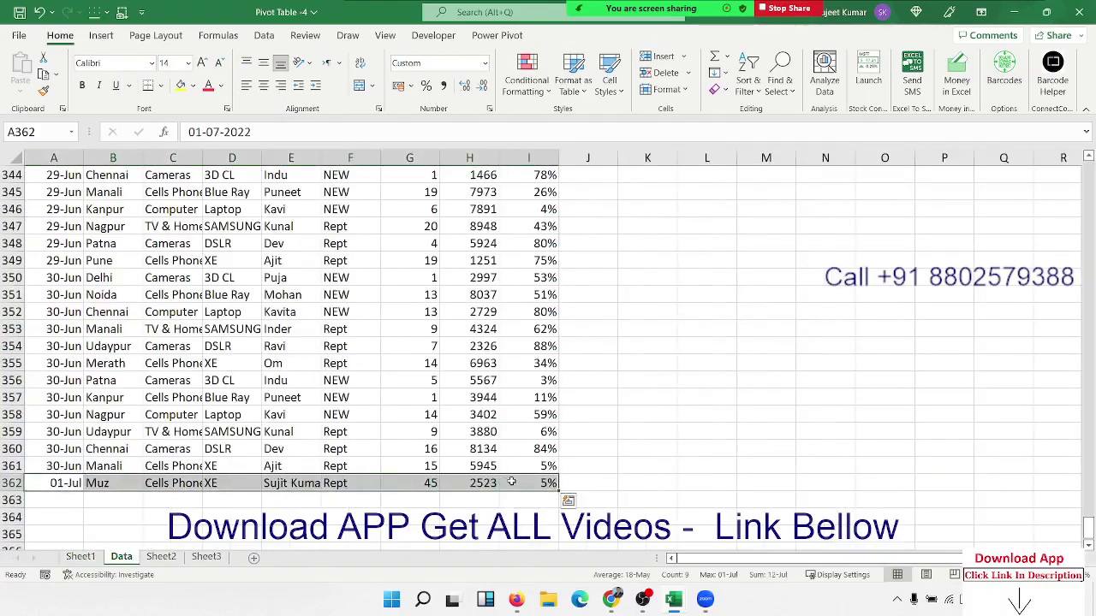
left_click(48, 465)
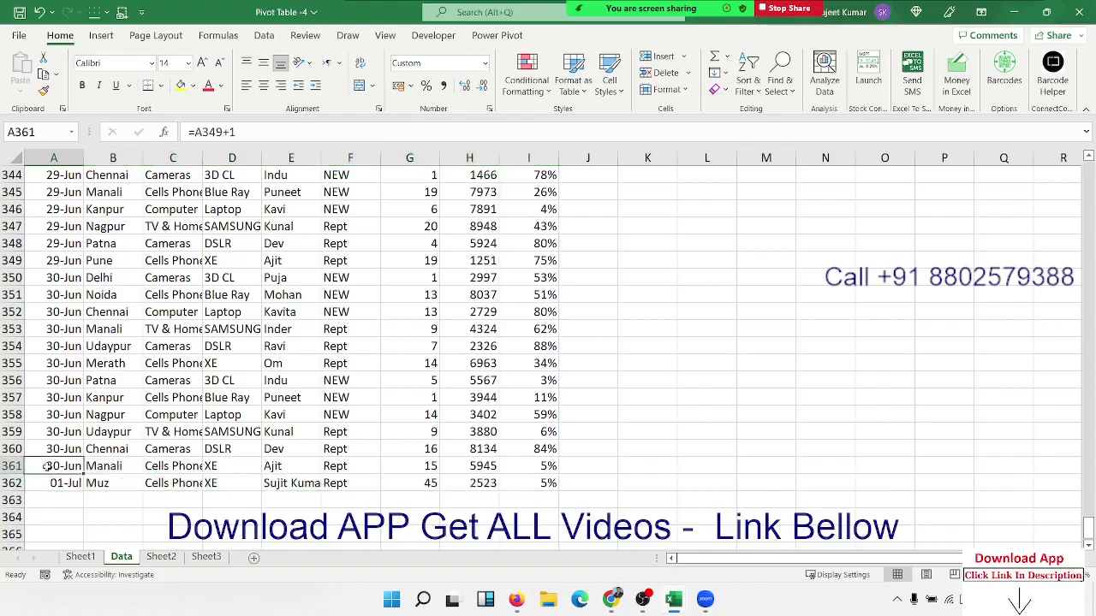
left_click_drag(48, 465, 521, 462)
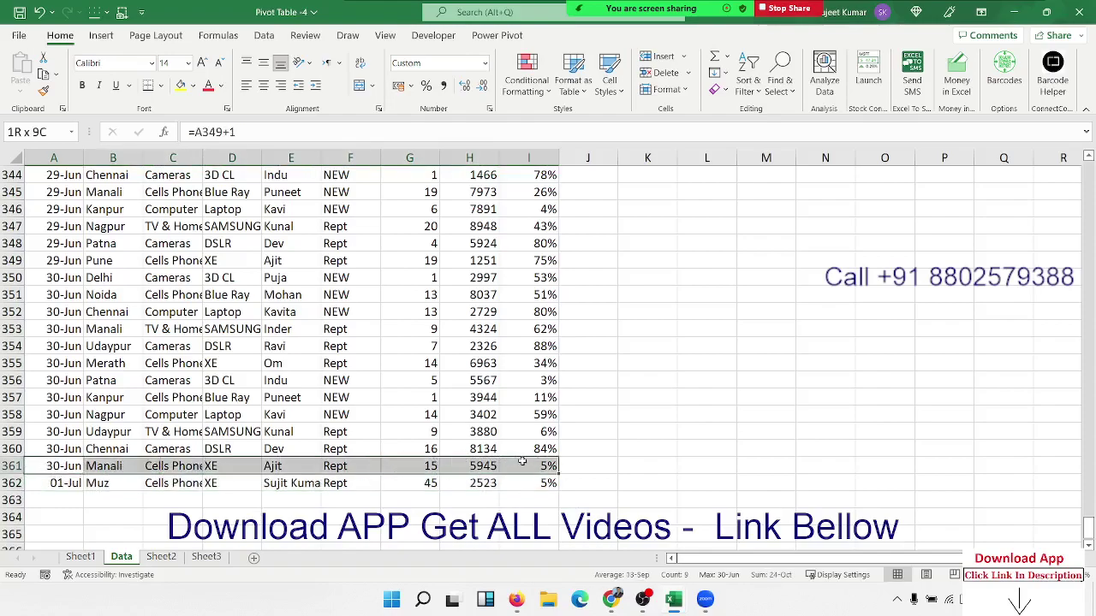
left_click(83, 557)
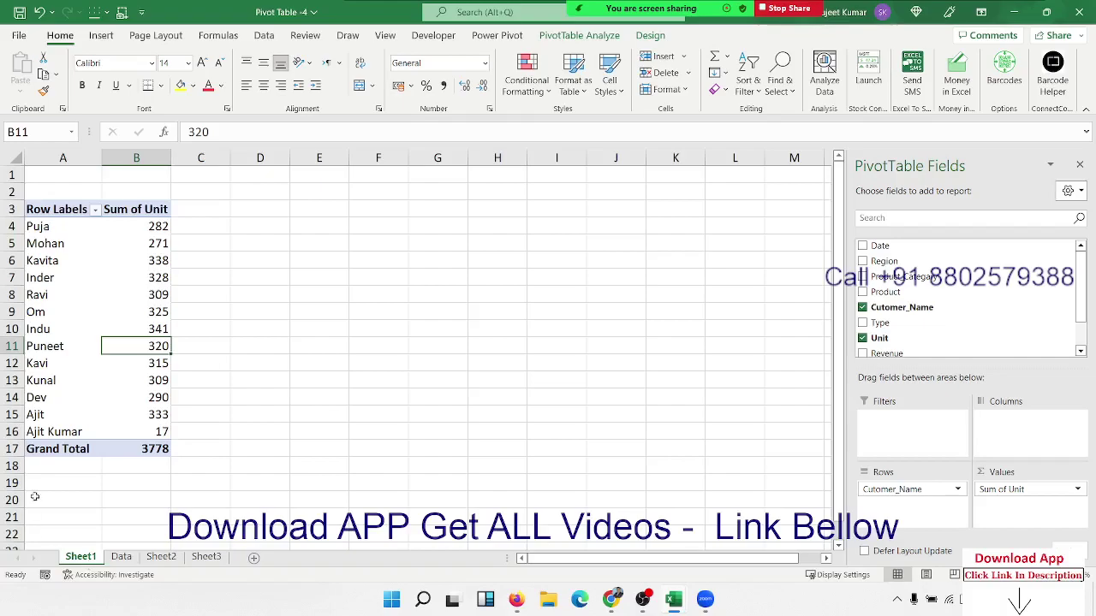
left_click_drag(55, 279, 141, 330)
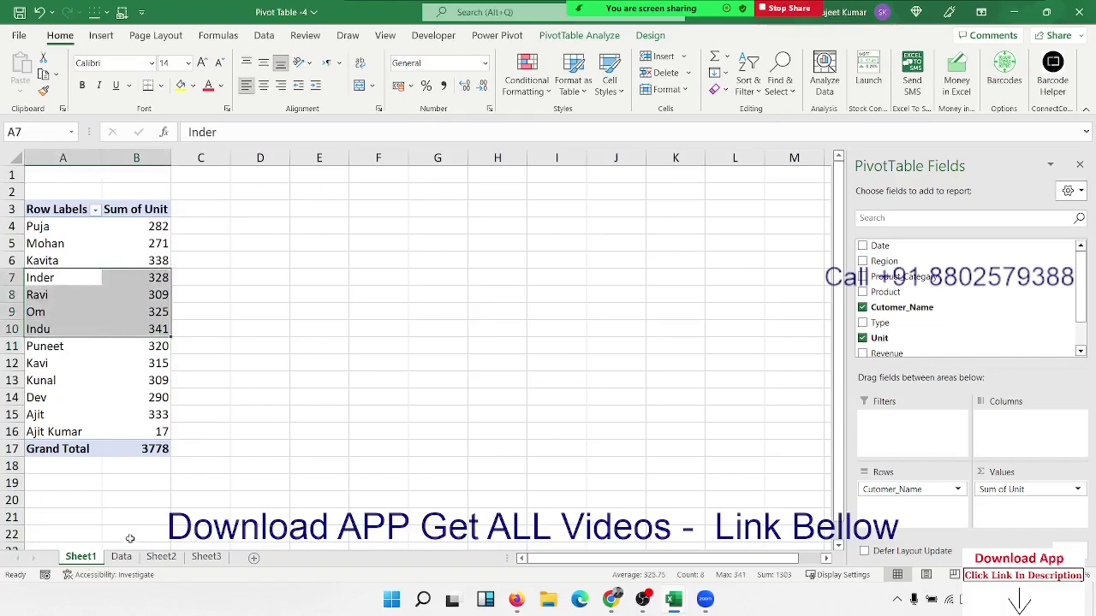
left_click(122, 558)
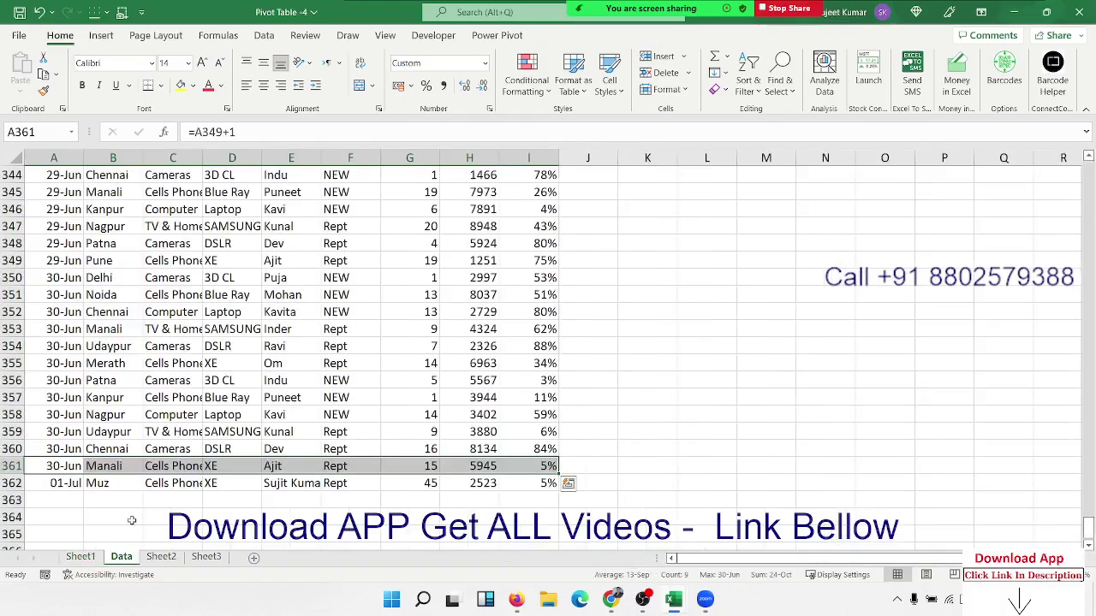
left_click(81, 557)
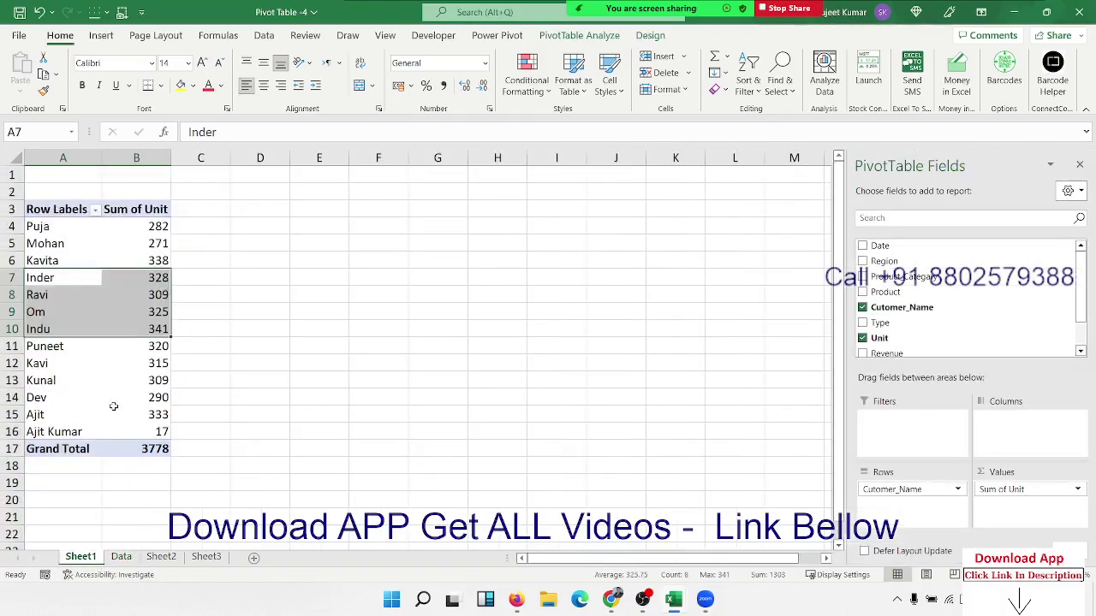
left_click(122, 557)
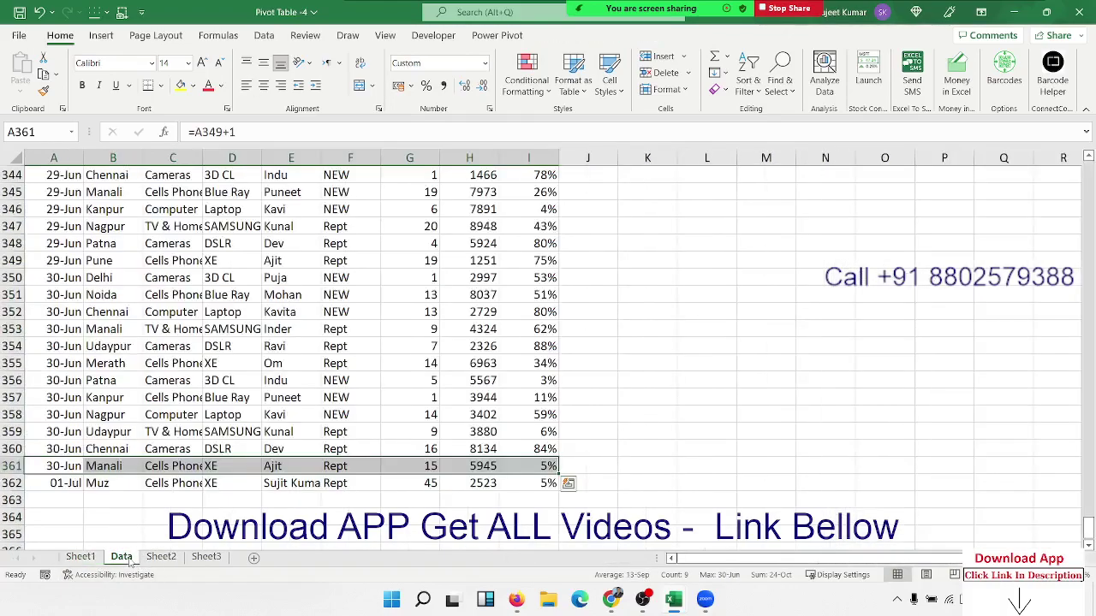
left_click(90, 519)
mouse_move(51, 467)
left_mouse_down()
mouse_move(520, 435)
mouse_move(519, 413)
left_mouse_up()
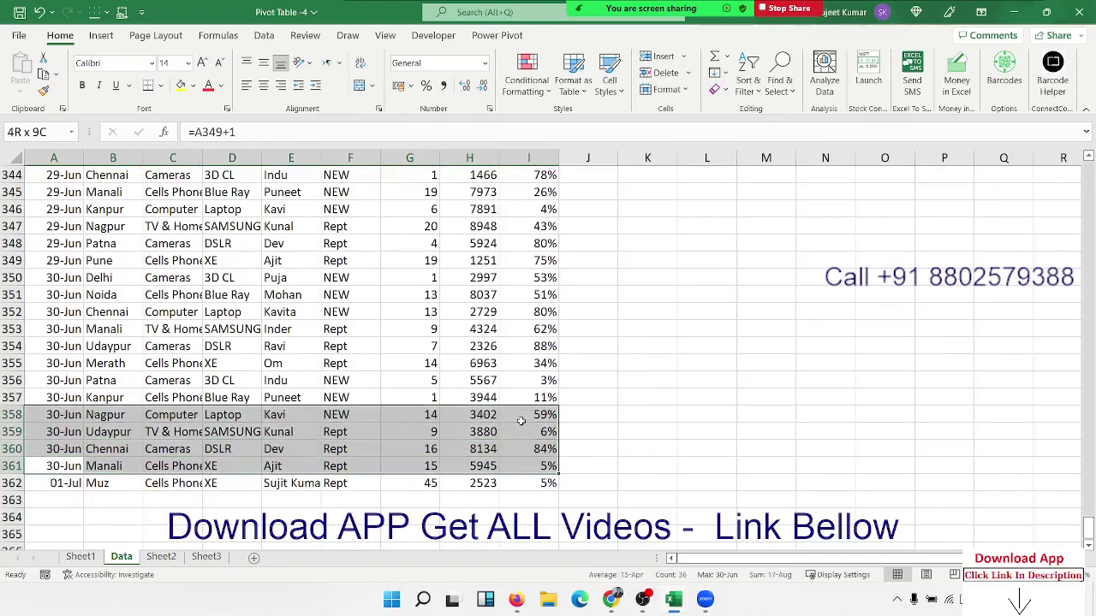
left_click_drag(57, 484, 532, 481)
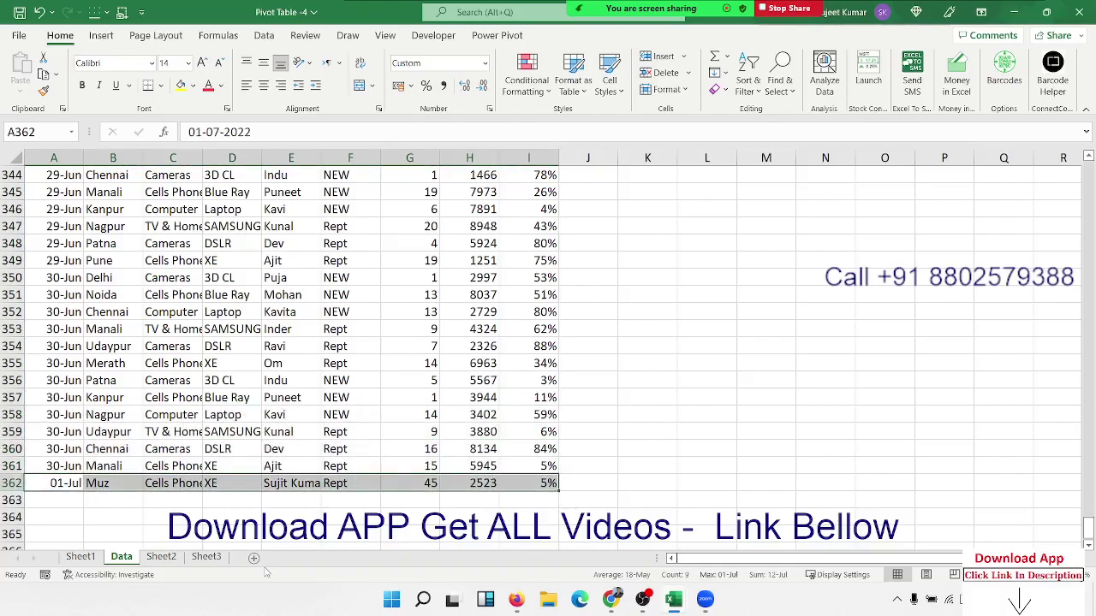
Step: Select a cell inside Sheet1's pivot table and show the PivotTable Analyze commands
left_click(80, 557)
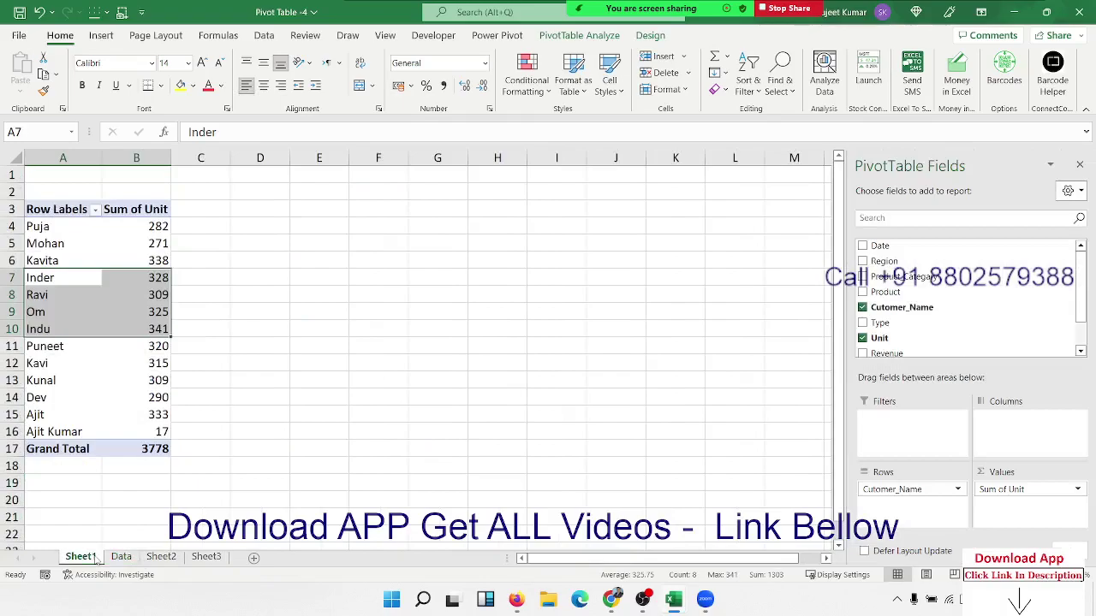
left_click(160, 363)
left_click(161, 300)
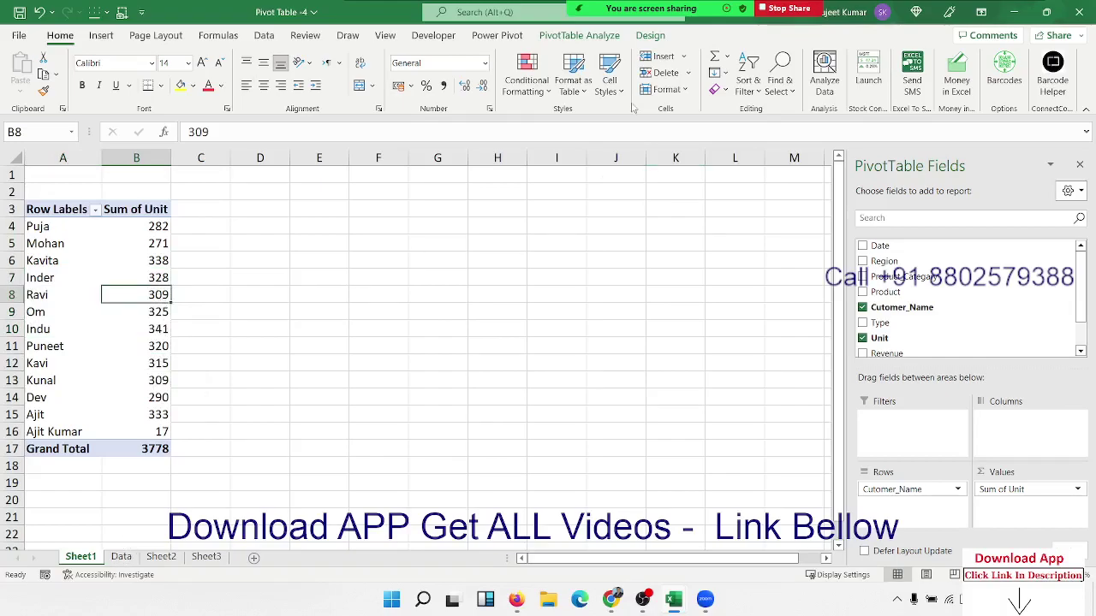
left_click(579, 35)
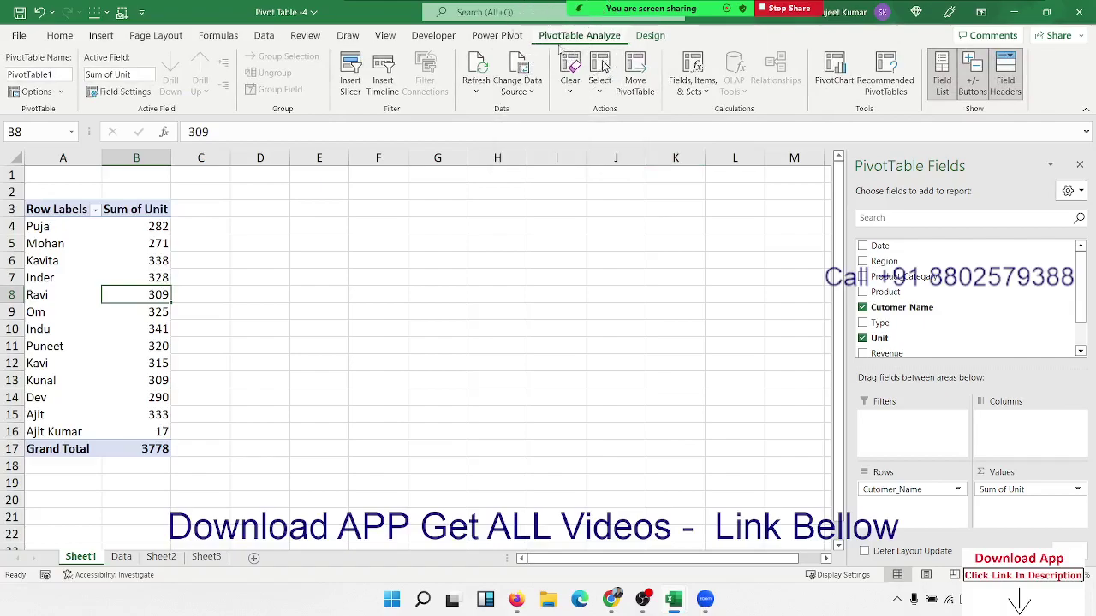
Step: Change the pivot's data source to Data!$A$1:$I$362, bringing the Grand Total to 3823
left_click(517, 91)
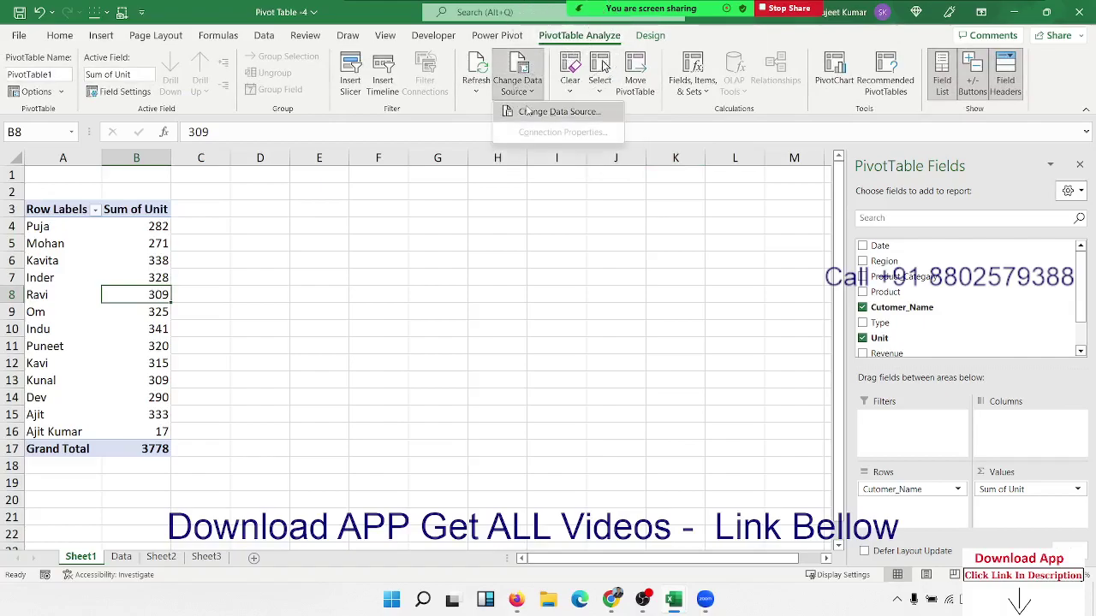
left_click(557, 111)
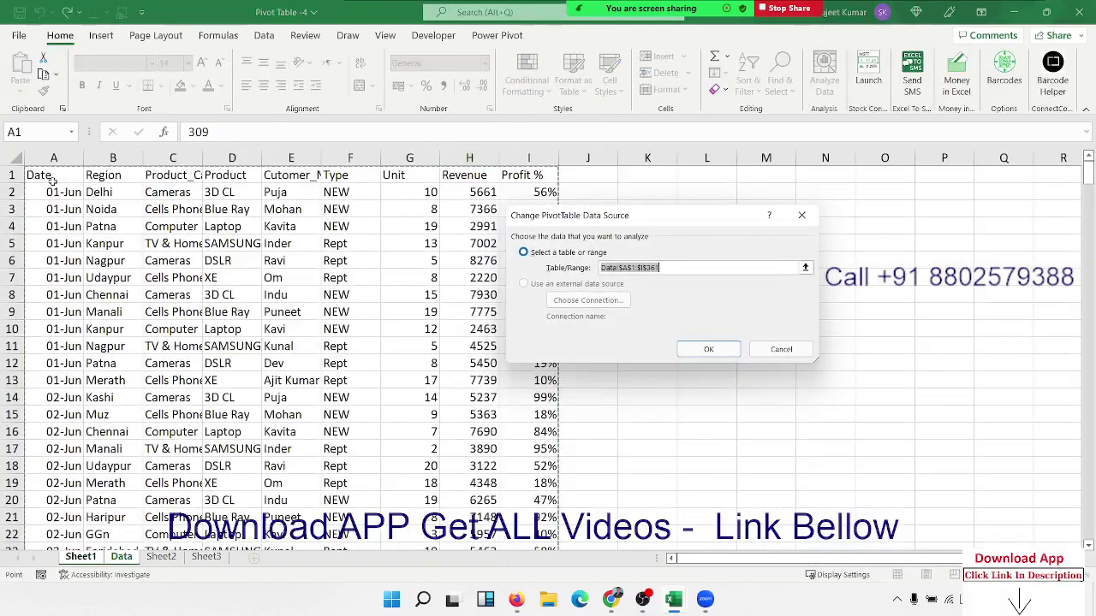
left_click(51, 175)
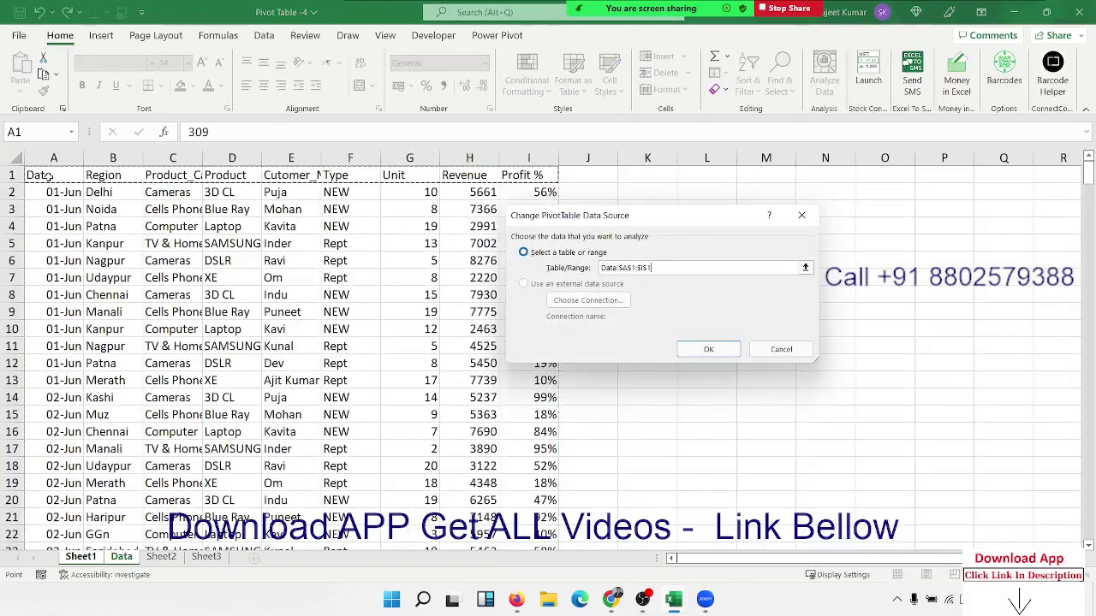
key("ctrl+shift+Down")
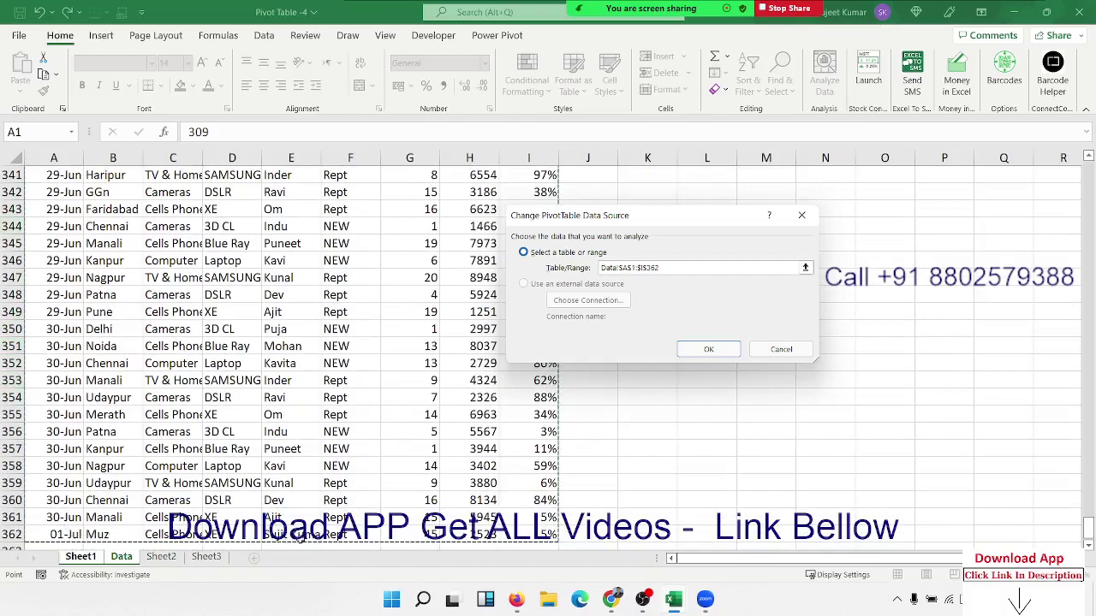
left_click(709, 349)
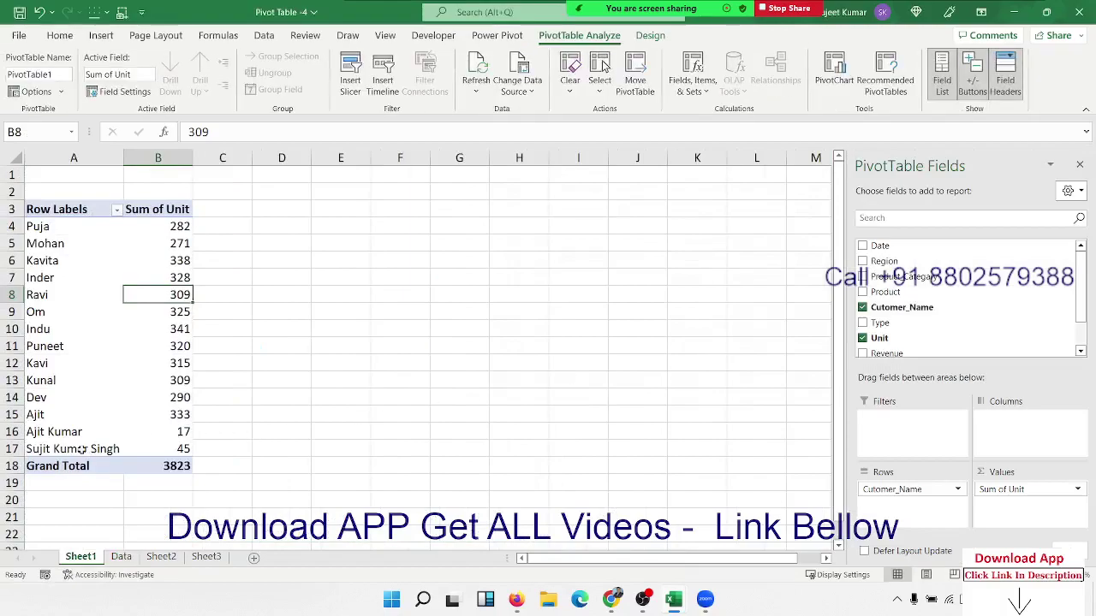
left_click_drag(82, 448, 171, 449)
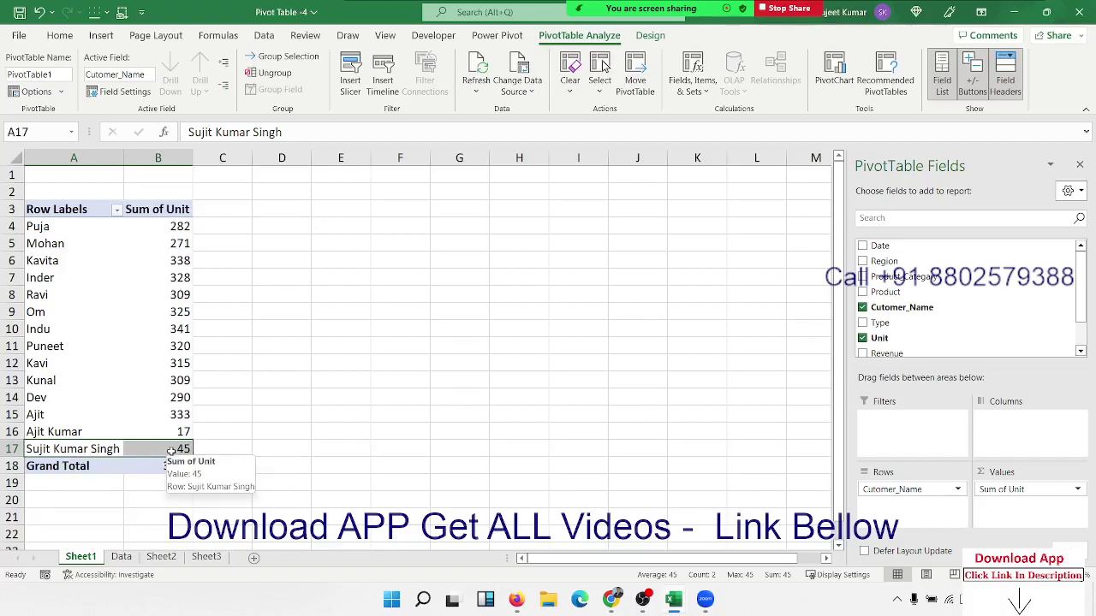
Step: Refresh Sheet1's PivotTable with the current data
left_click(121, 557)
left_click(84, 559)
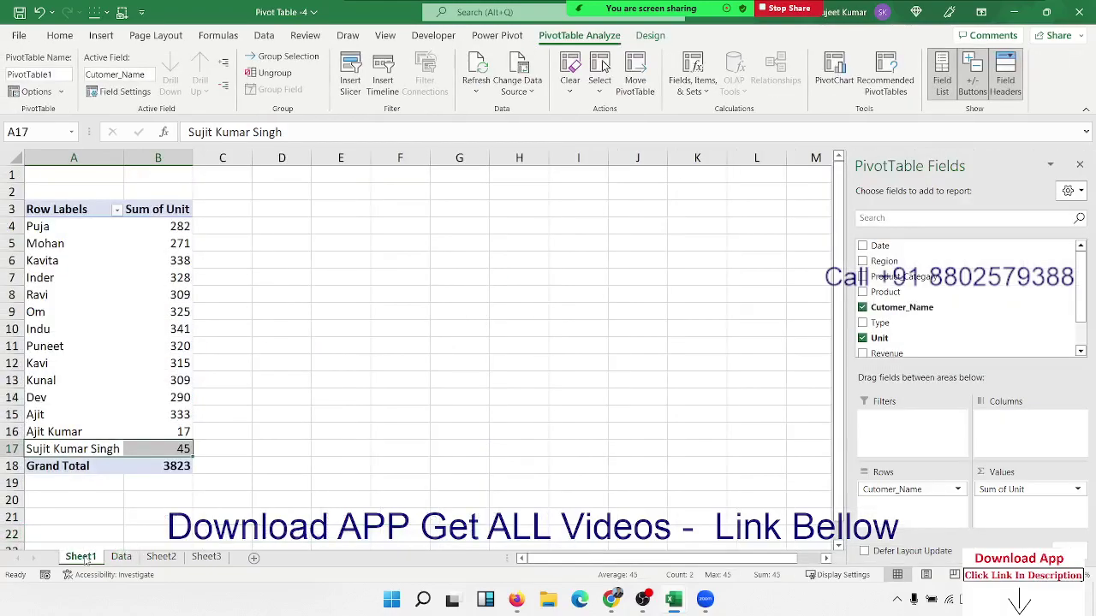
right_click(136, 329)
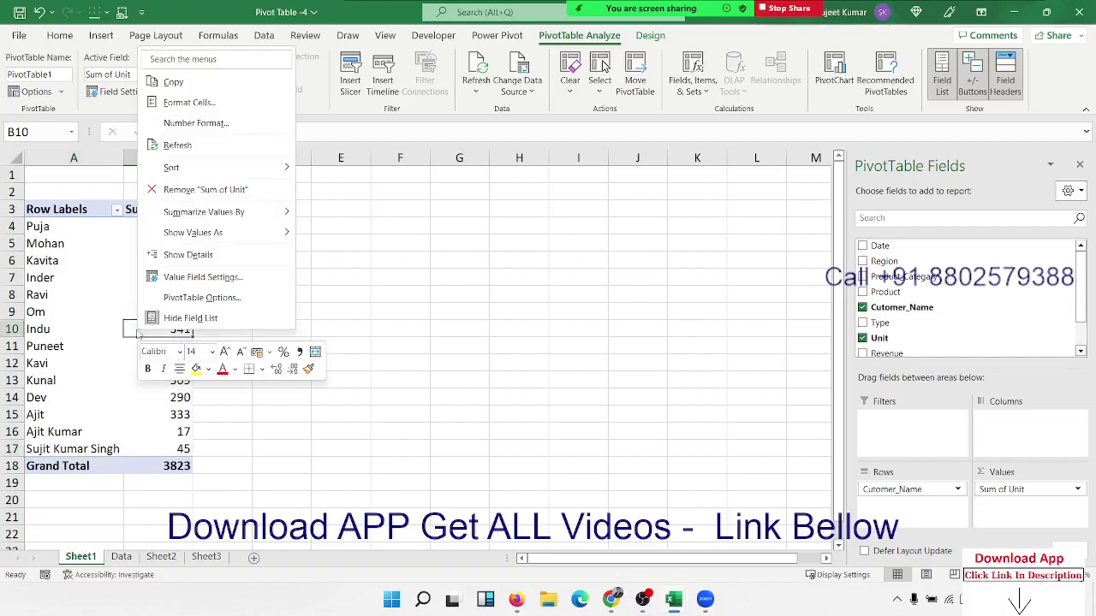
left_click(176, 147)
Step: Turn on 'Refresh data when opening the file' on the PivotTable Options Data tab
right_click(159, 250)
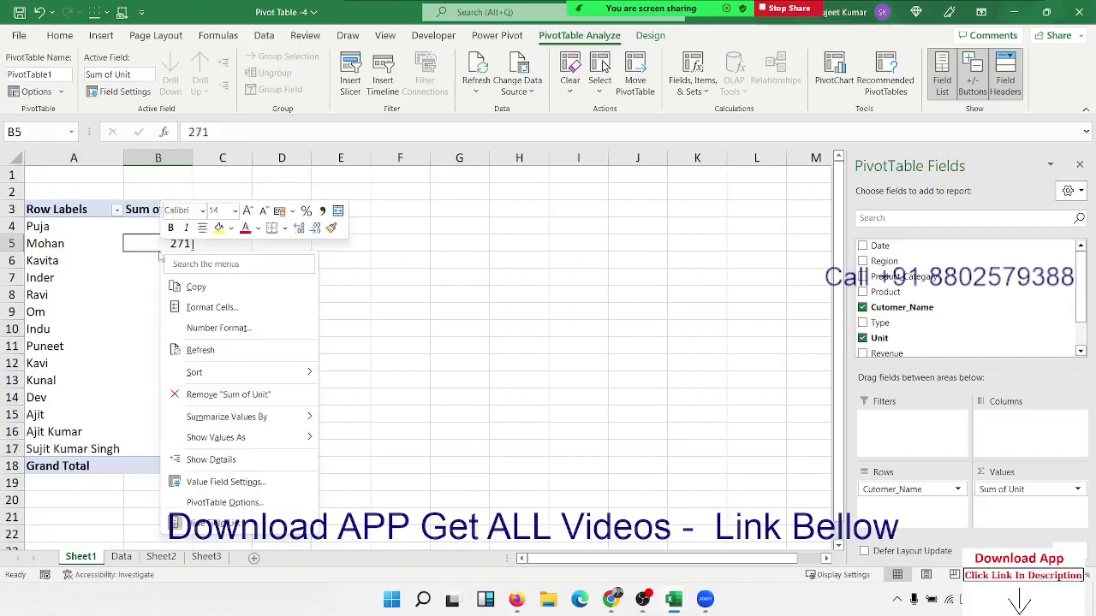
left_click(225, 502)
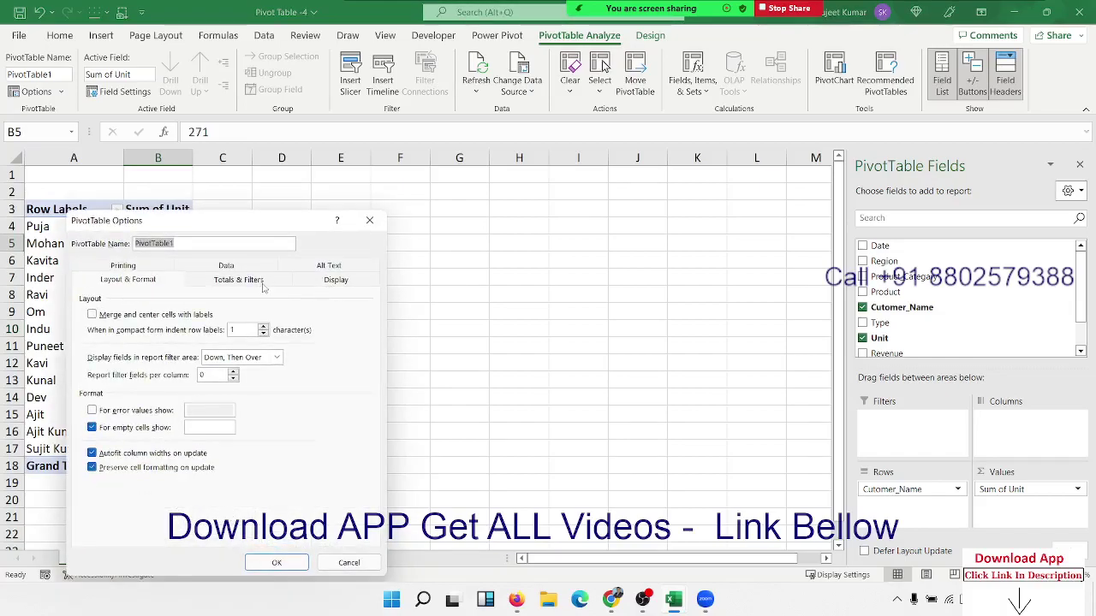
left_click(235, 269)
left_click(124, 346)
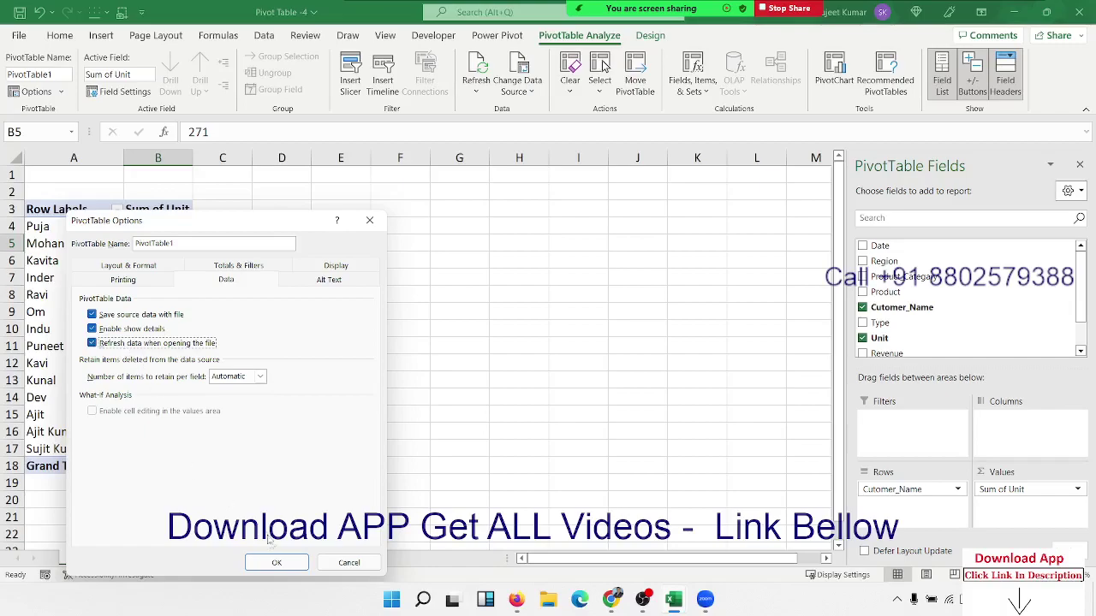
left_click(286, 569)
right_click(143, 363)
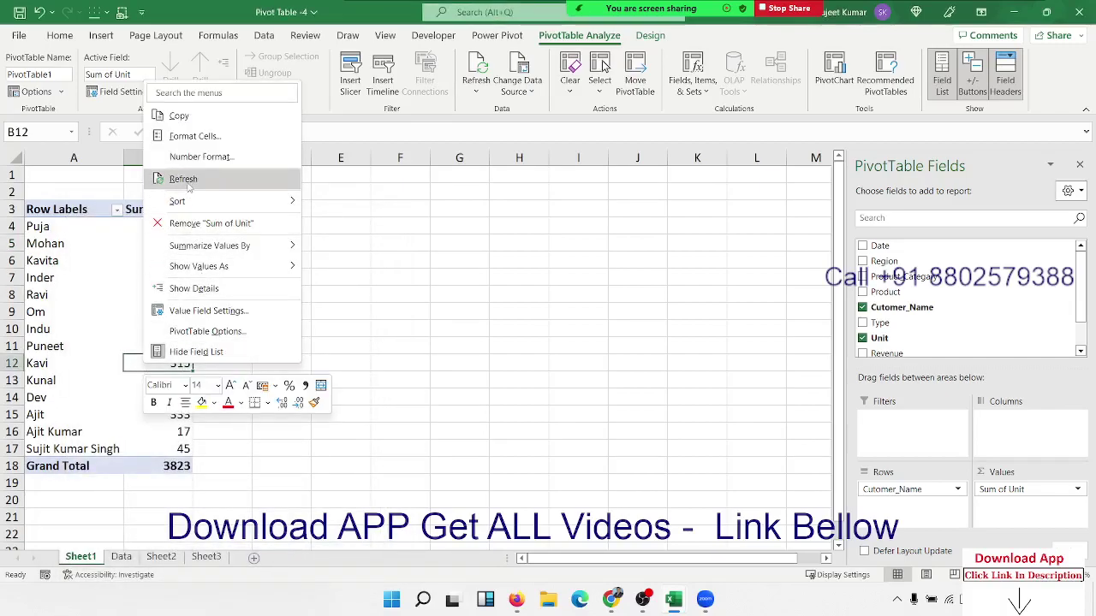
left_click(20, 285)
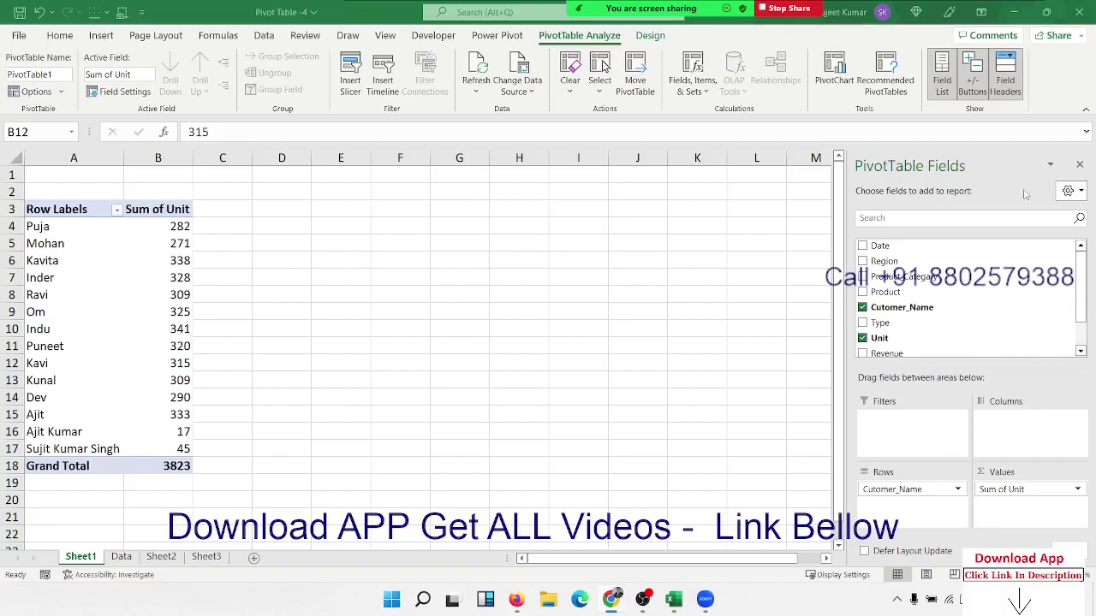
Step: Select the full data range A1:I362 on the Data sheet
left_click(121, 558)
left_click(94, 245)
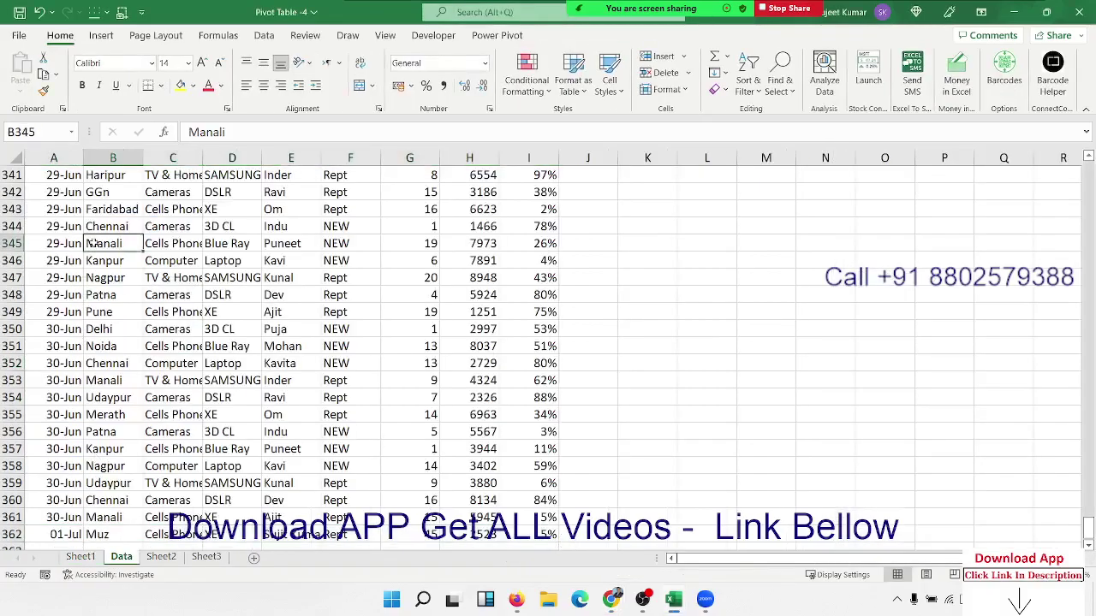
key("ctrl+Up")
key("ctrl+Left")
key("ctrl+shift+Right")
key("ctrl+shift+Down")
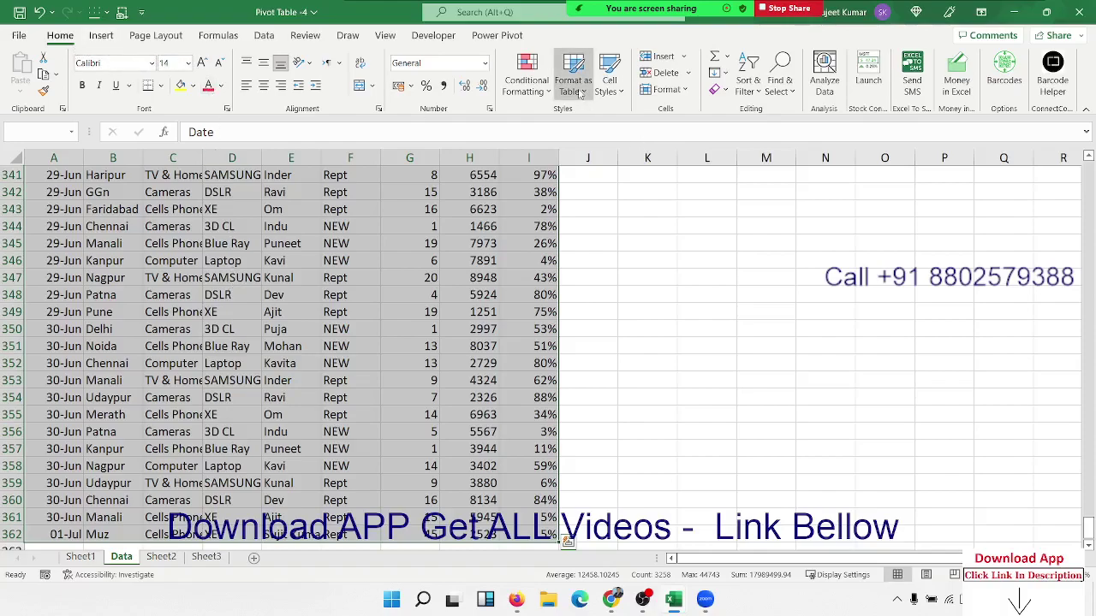
Step: Convert A1:I362 into a table through Insert > Table
left_click(581, 93)
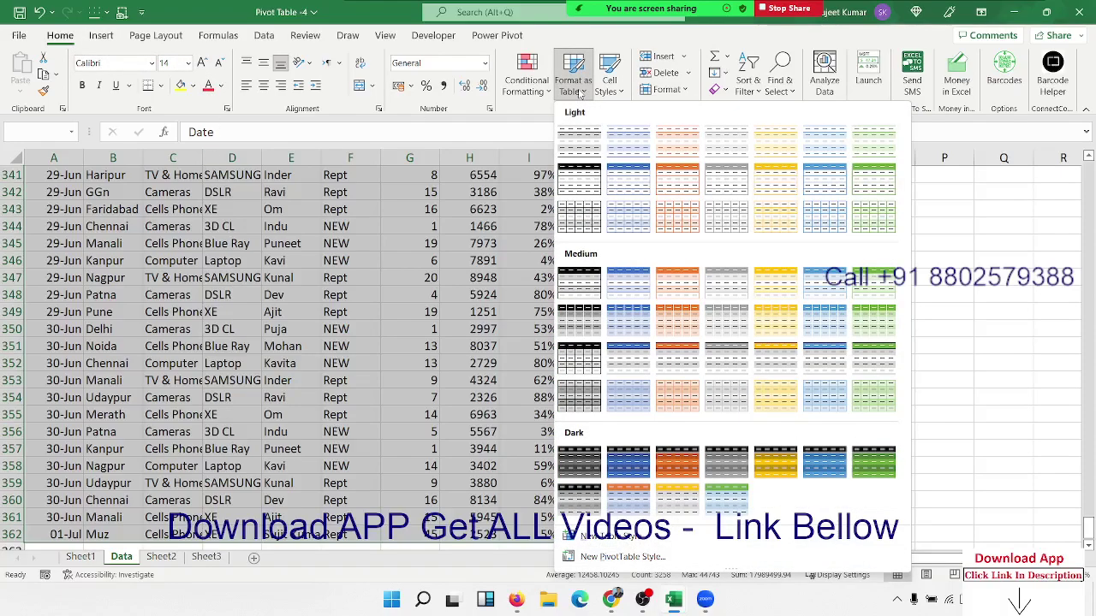
left_click(108, 38)
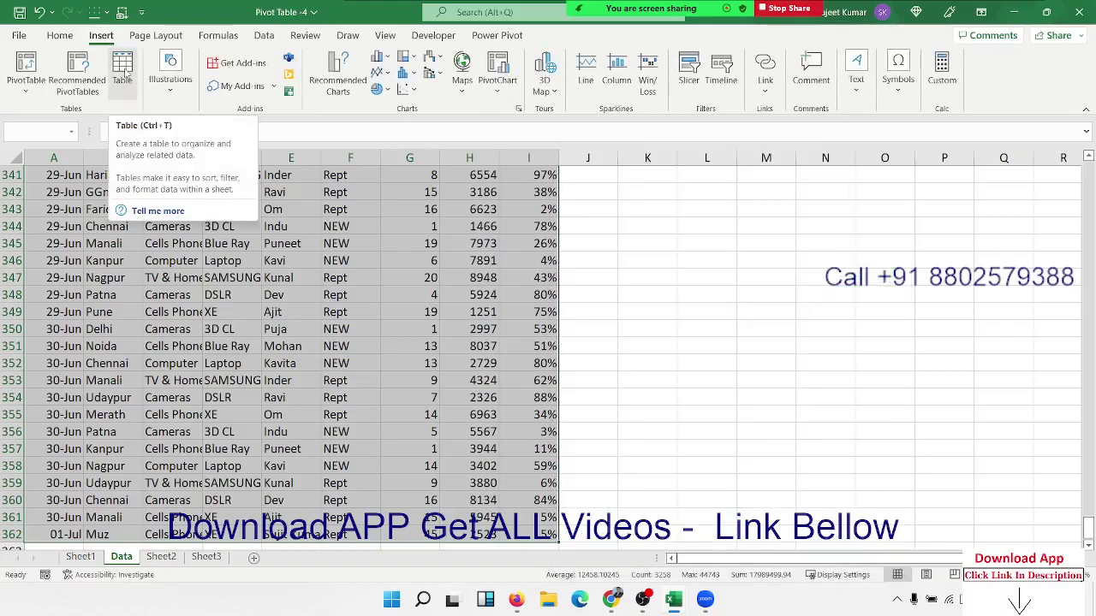
left_click(122, 73)
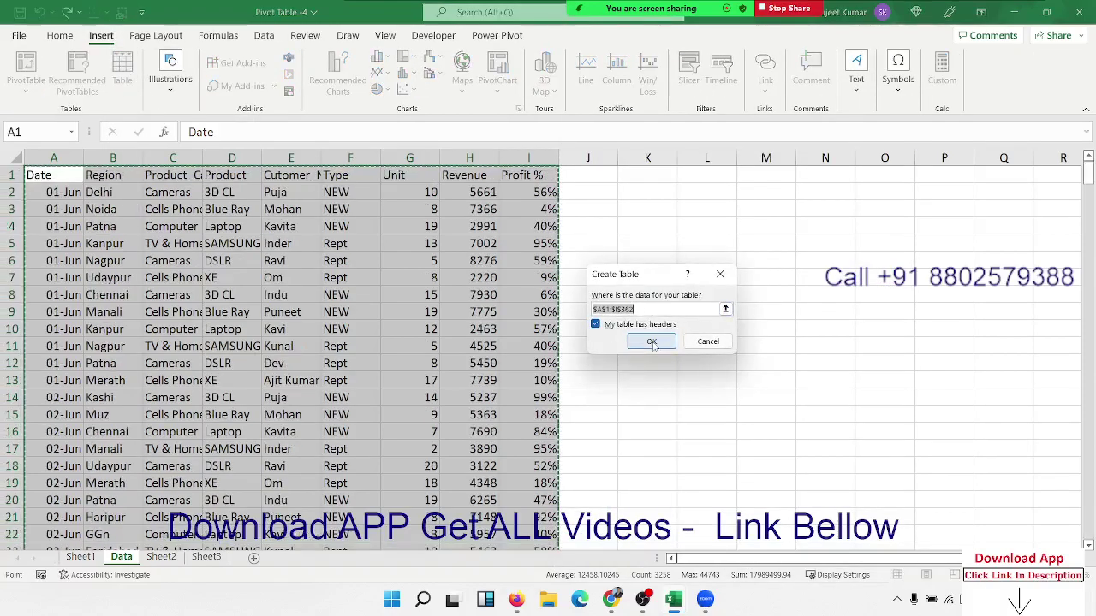
left_click(651, 341)
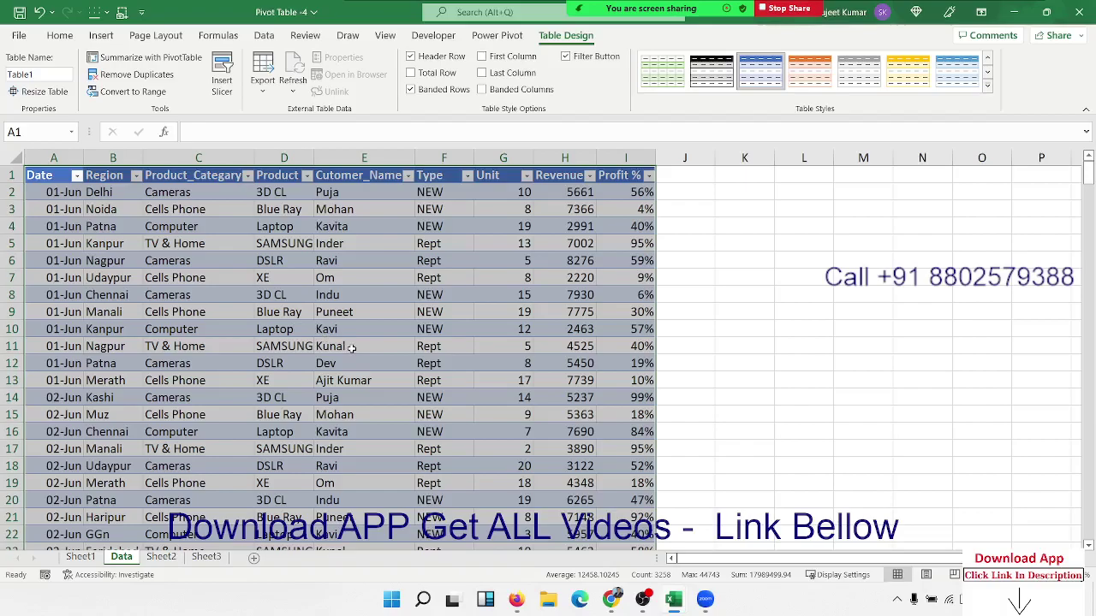
left_click(257, 346)
Step: Enter 2/7 as the 02-Jul date in A363, below the table's last row
key("Left")
key("Left")
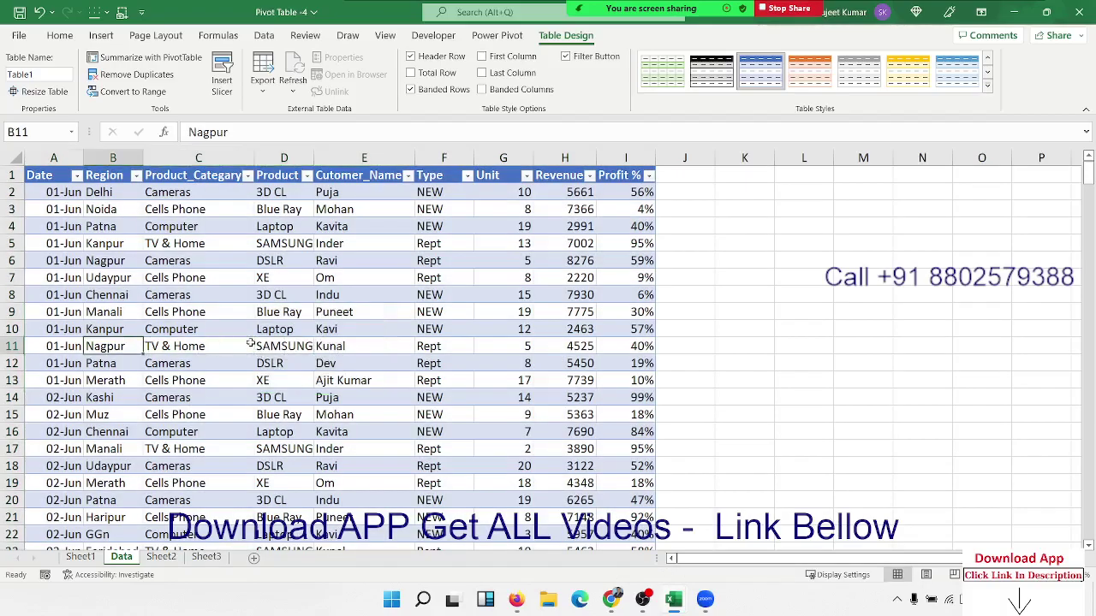
key("Left")
key("ctrl+Down")
key("Down")
key("Down")
key("Down")
key("Down")
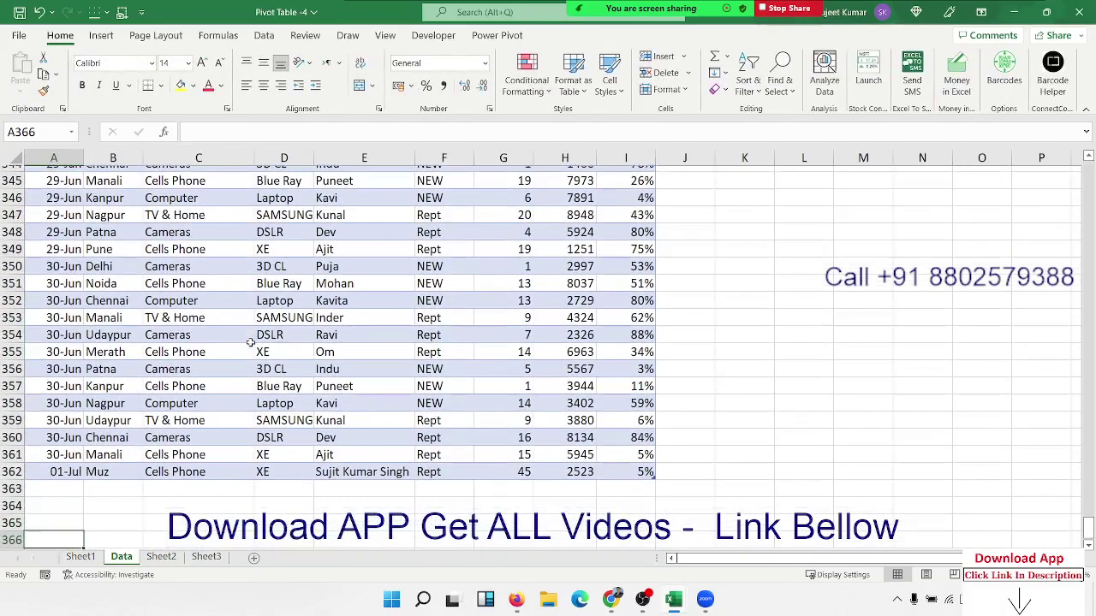
key("Up")
key("Up")
key("Up")
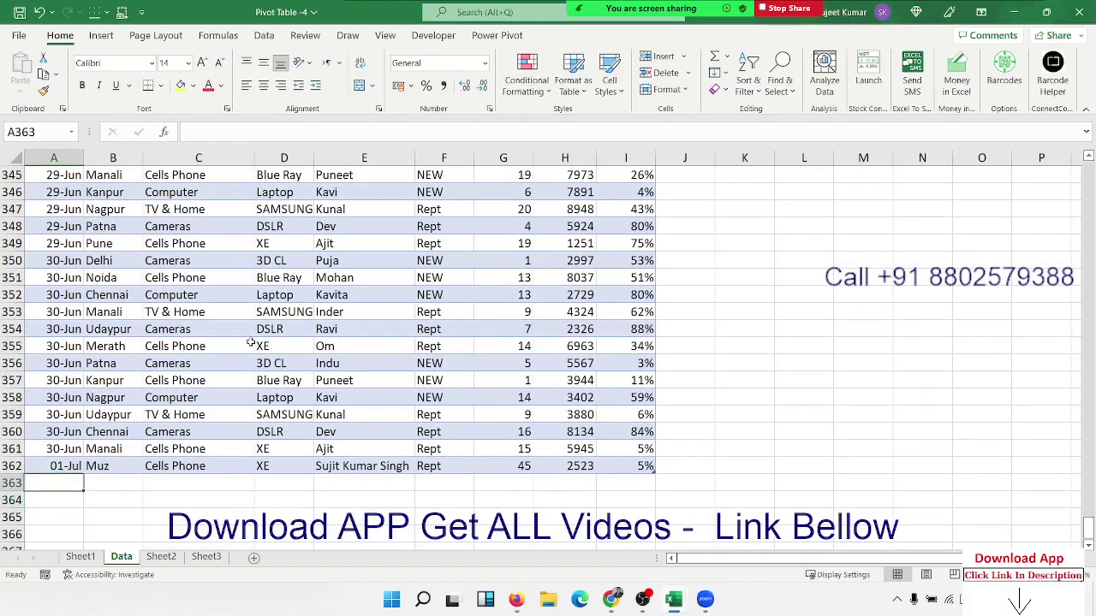
type("7/")
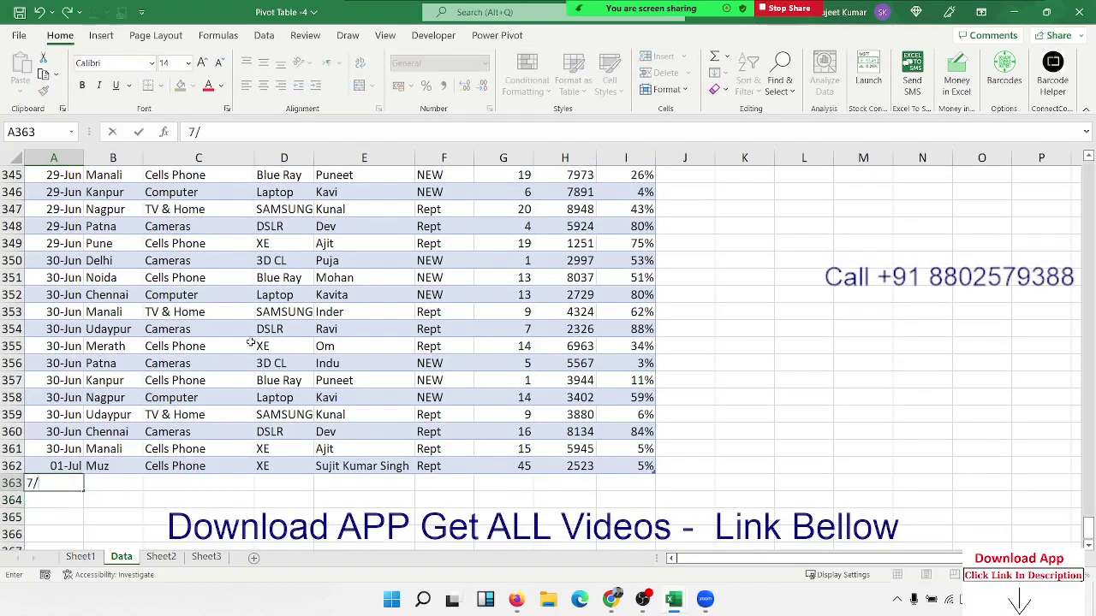
key("BackSpace")
key("BackSpace")
type("2")
key("Escape")
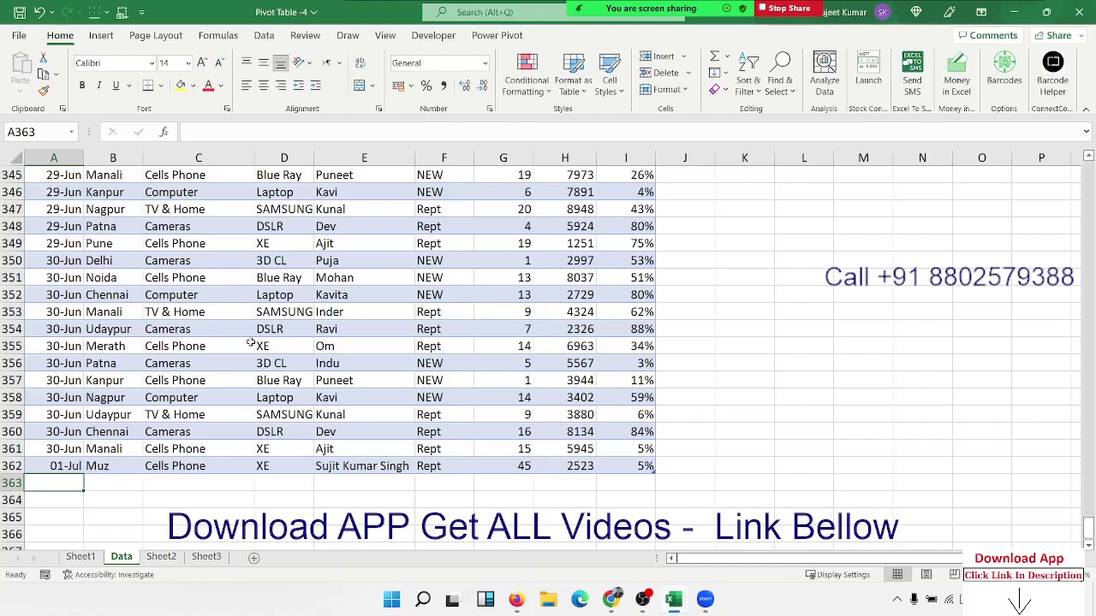
type("2/8")
key("BackSpace")
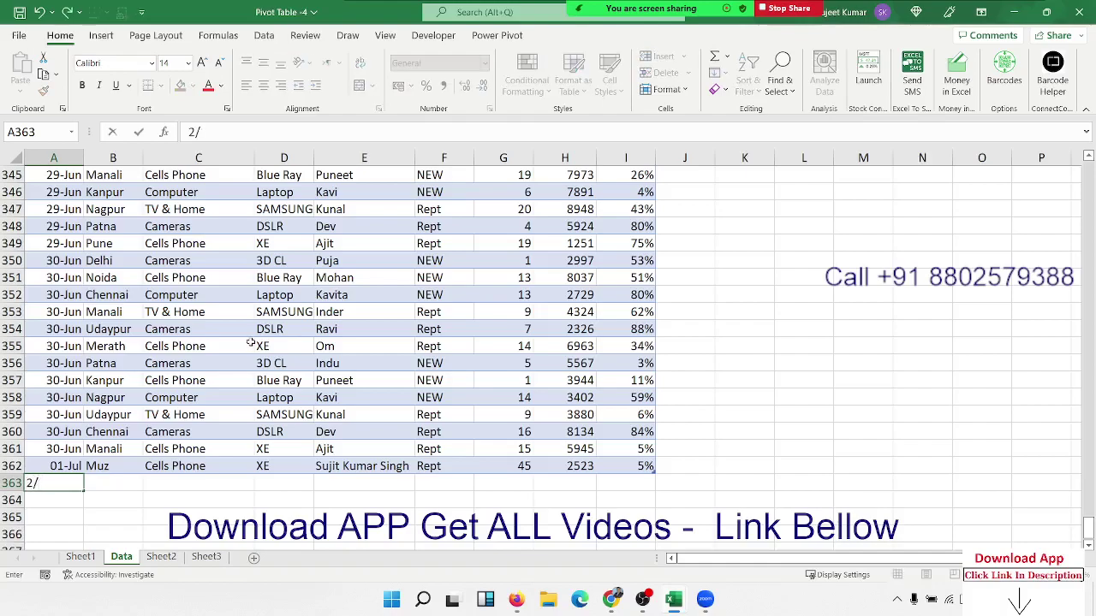
type("7")
key("Return")
Step: Fill B362:I363 down with Ctrl+D so row 363 copies row 362's values
key("Up")
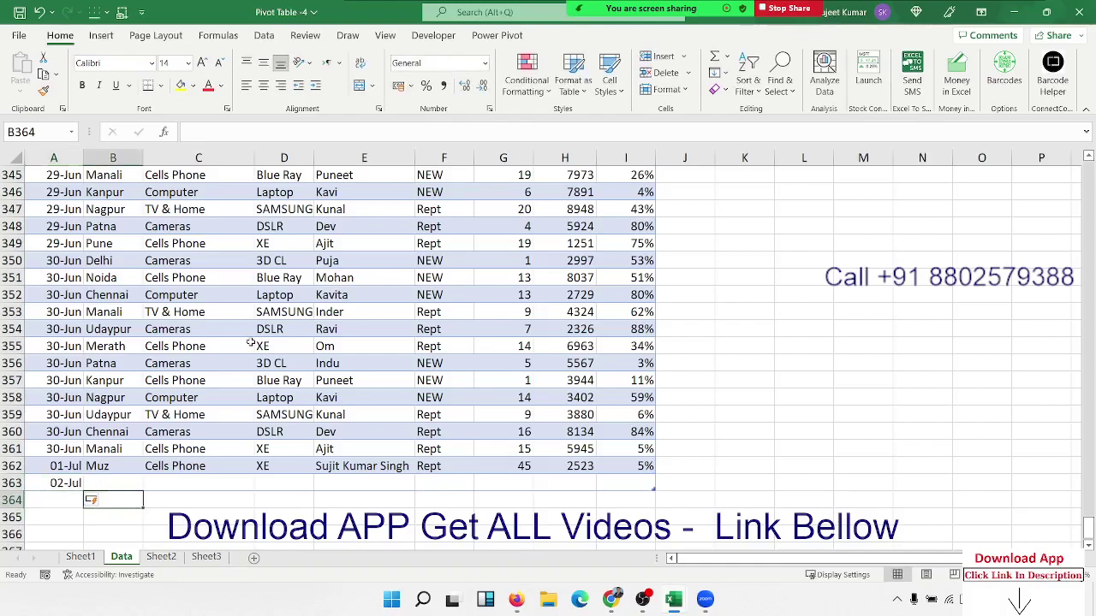
key("Right")
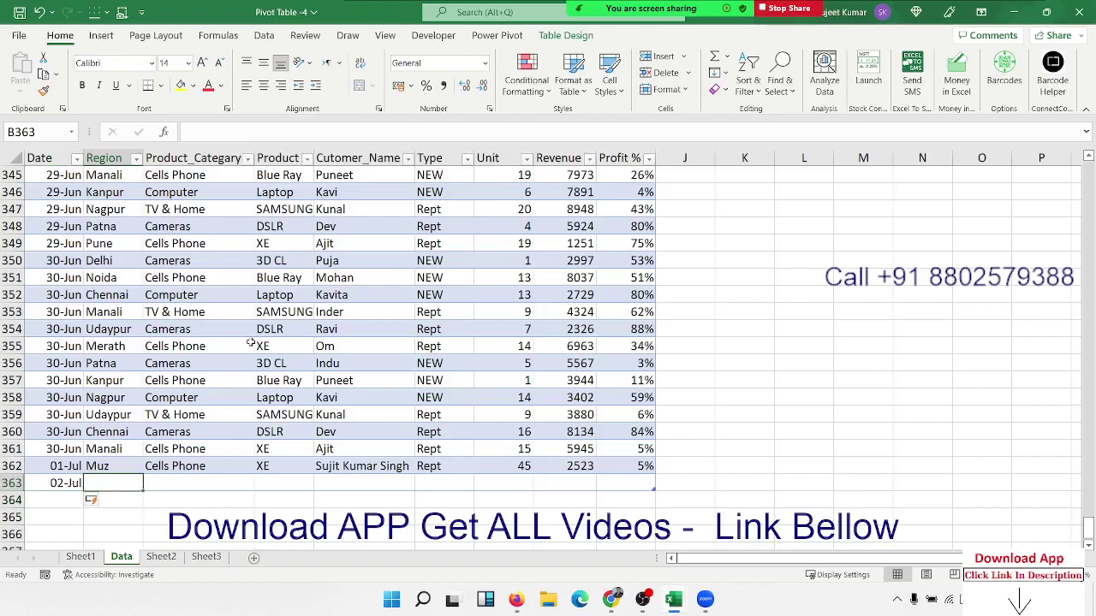
key("Up")
key("shift+Right")
key("shift+Right")
key("shift+Right")
key("shift+Right")
key("shift+Right")
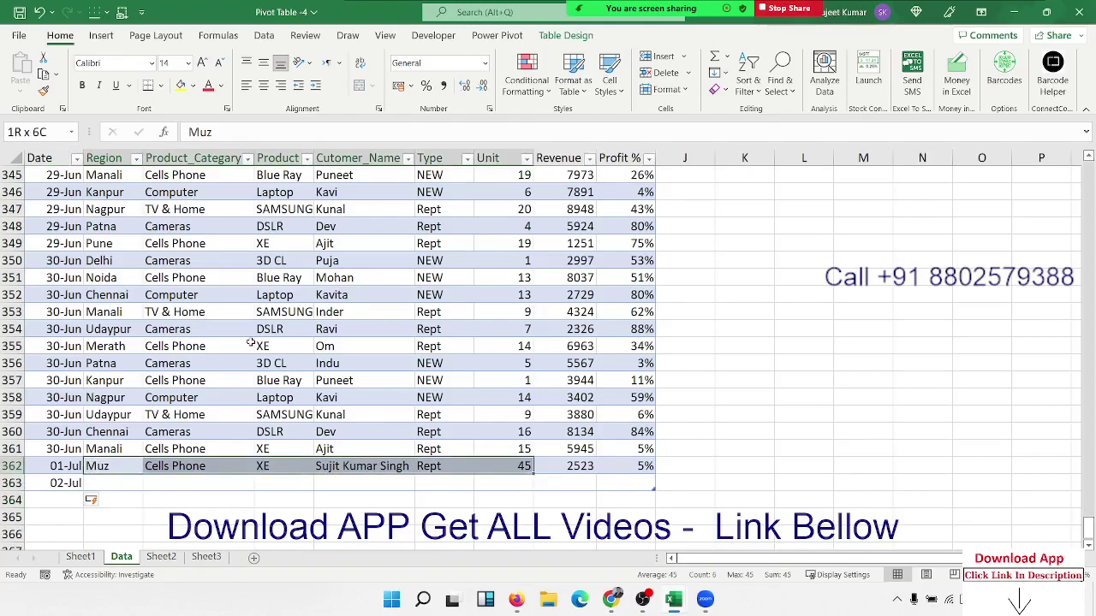
key("shift+Right")
key("shift+Right")
key("shift+Down")
key("ctrl+d")
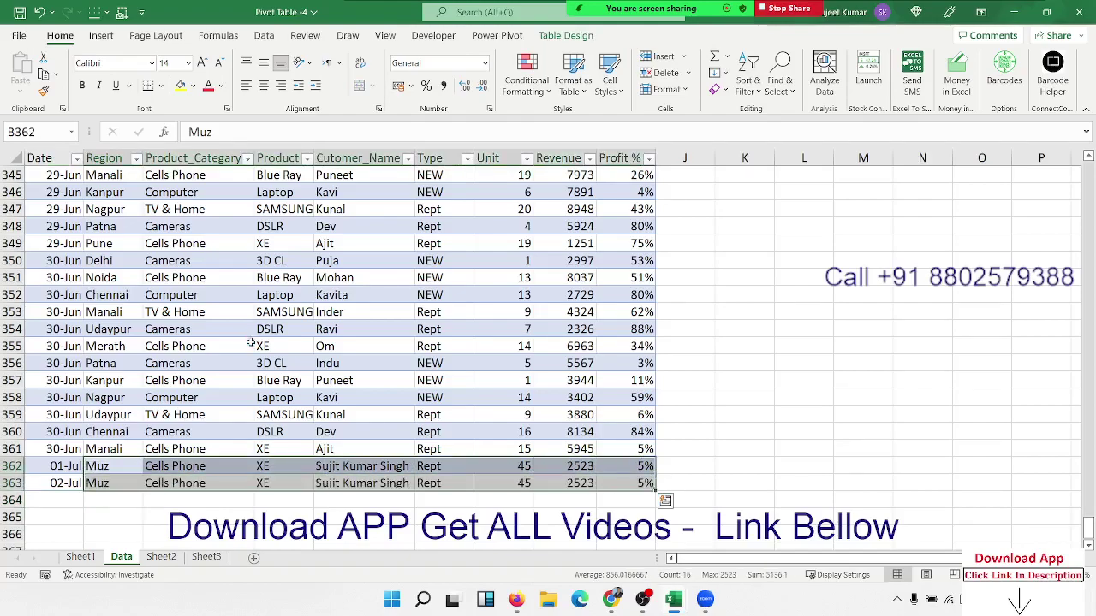
key("ctrl+Up")
Step: Create a PivotTable from Table1 on a new worksheet
left_click(92, 259)
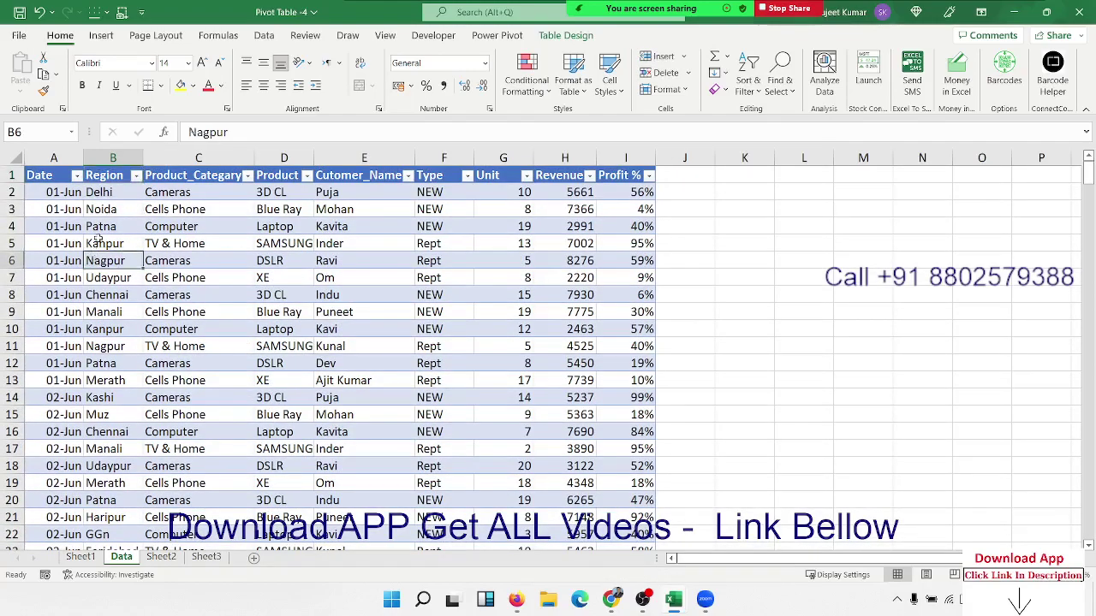
left_click(100, 35)
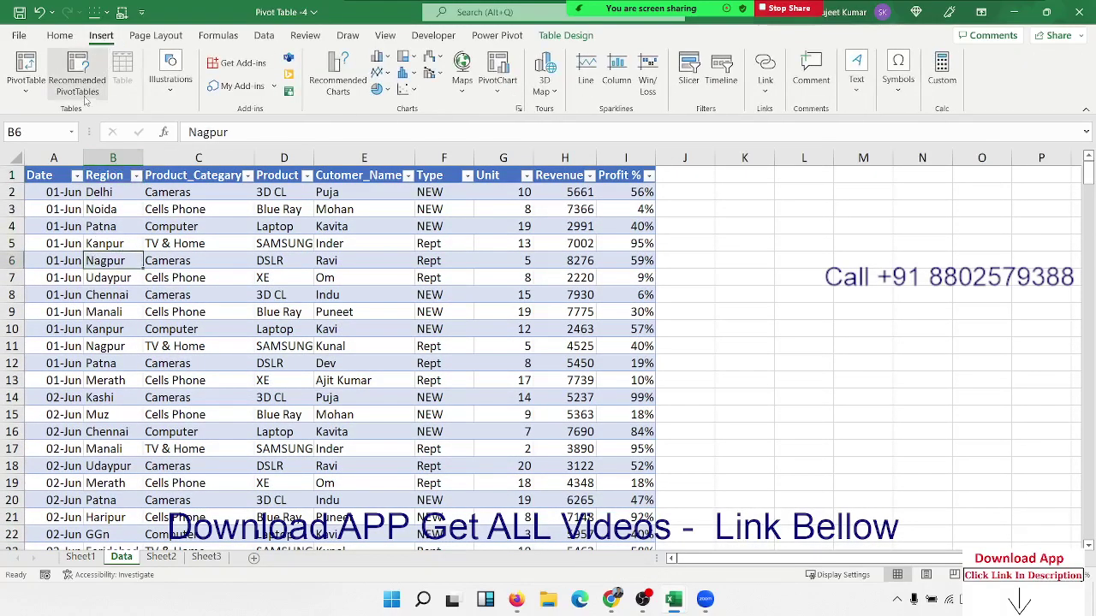
left_click(26, 66)
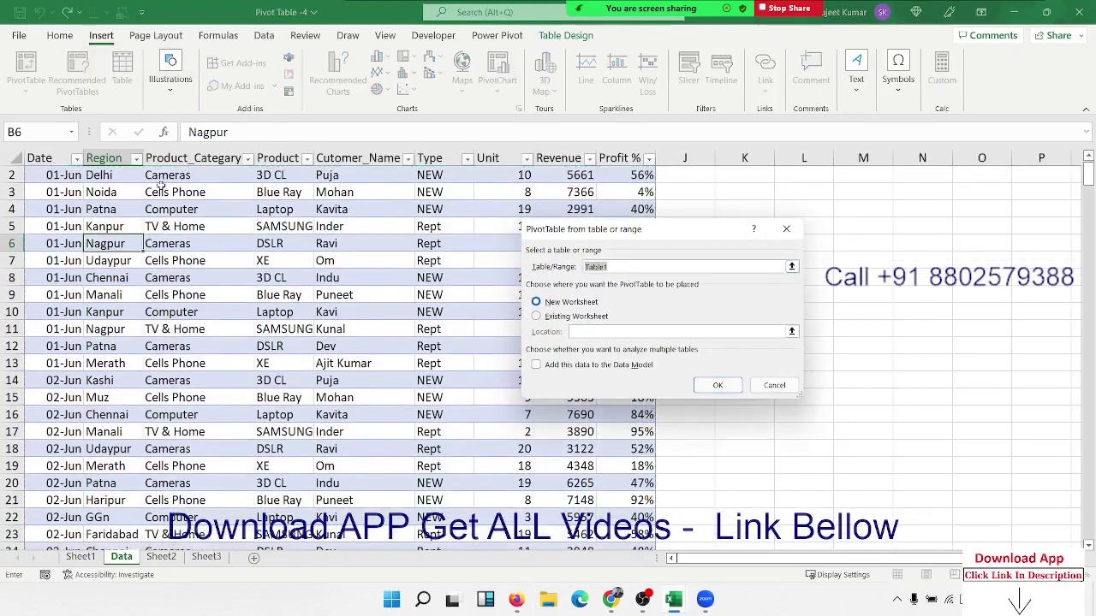
left_click(715, 386)
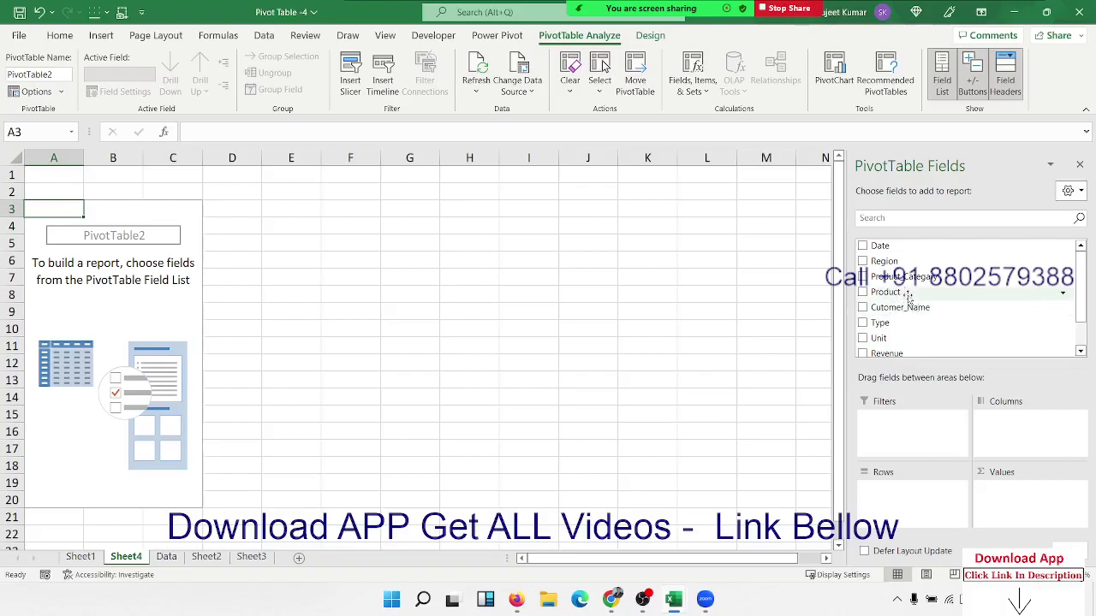
Step: Sum Unit by Customer_Name in the pivot (total 3868), then return to the Data sheet
scroll(909, 295, "down", 2)
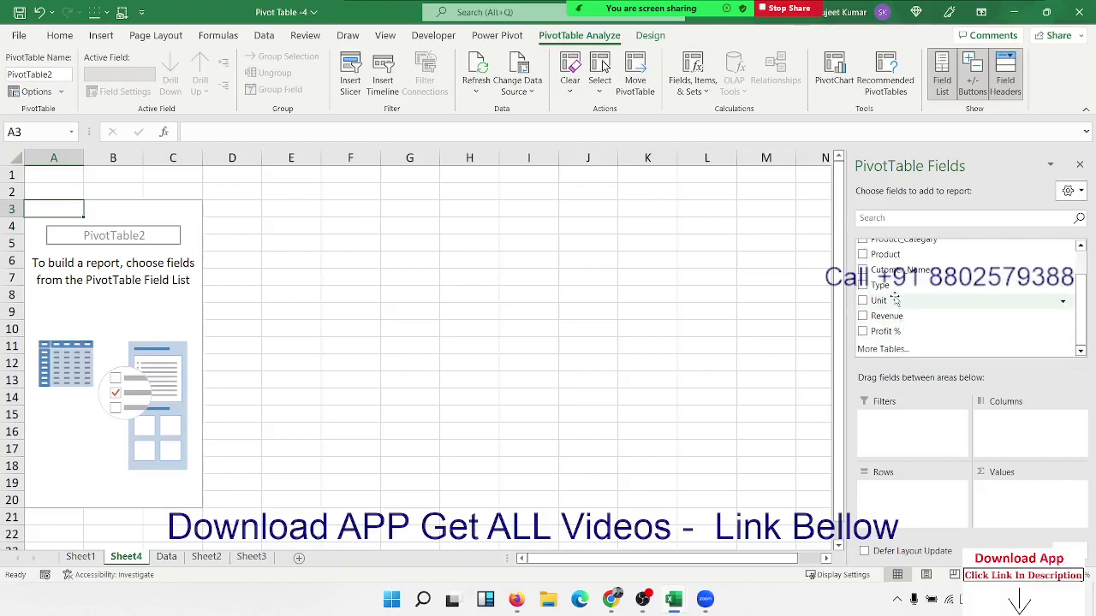
scroll(895, 300, "up", 2)
left_click_drag(898, 307, 903, 501)
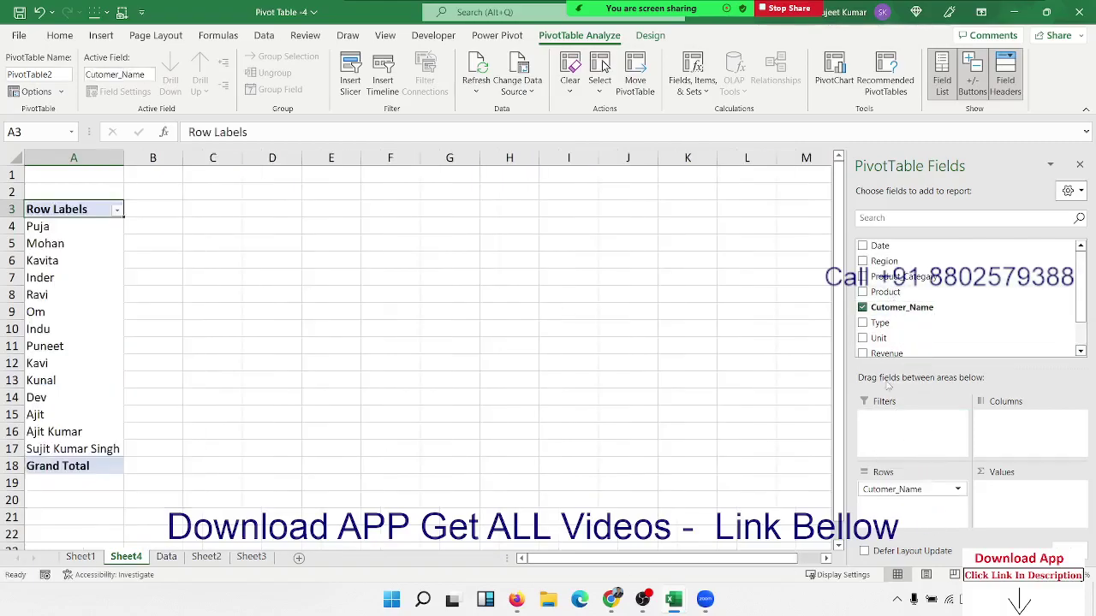
left_click_drag(882, 338, 1003, 498)
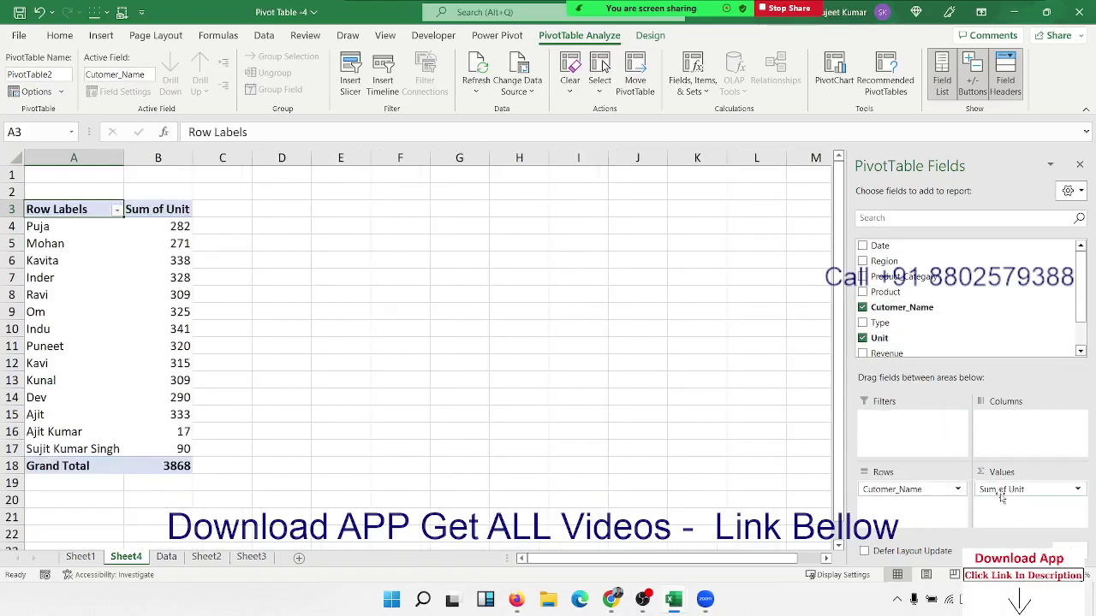
left_click(167, 556)
scroll(83, 460, "down", 7)
scroll(84, 461, "down", 10)
Step: Enter the date 3/7 (03-Jul) in A364, the first empty row below the table
left_click(83, 461)
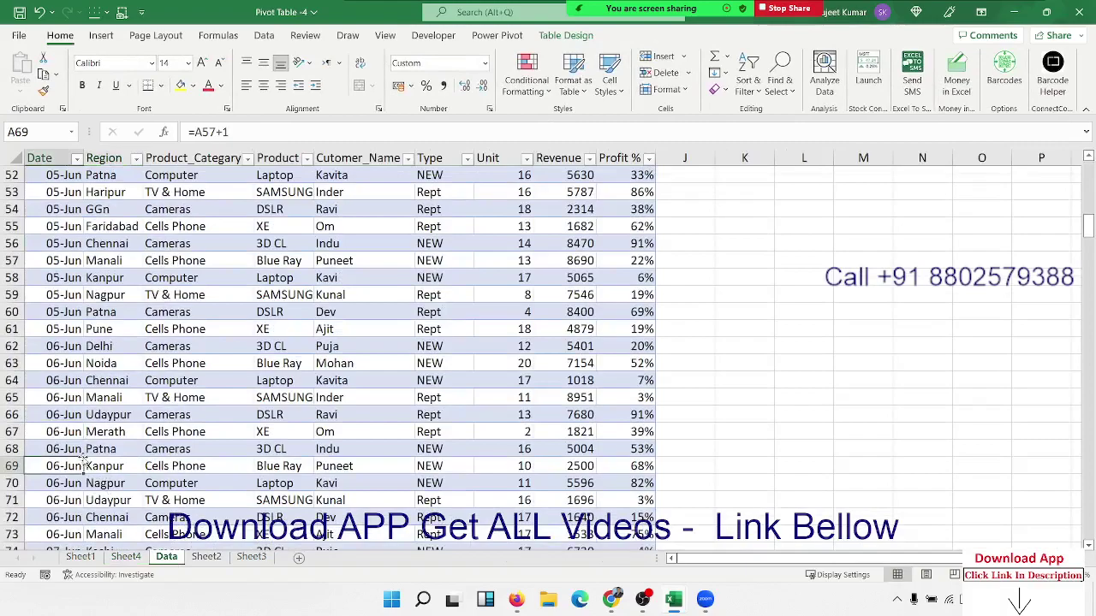
key("ctrl+Down")
key("Down")
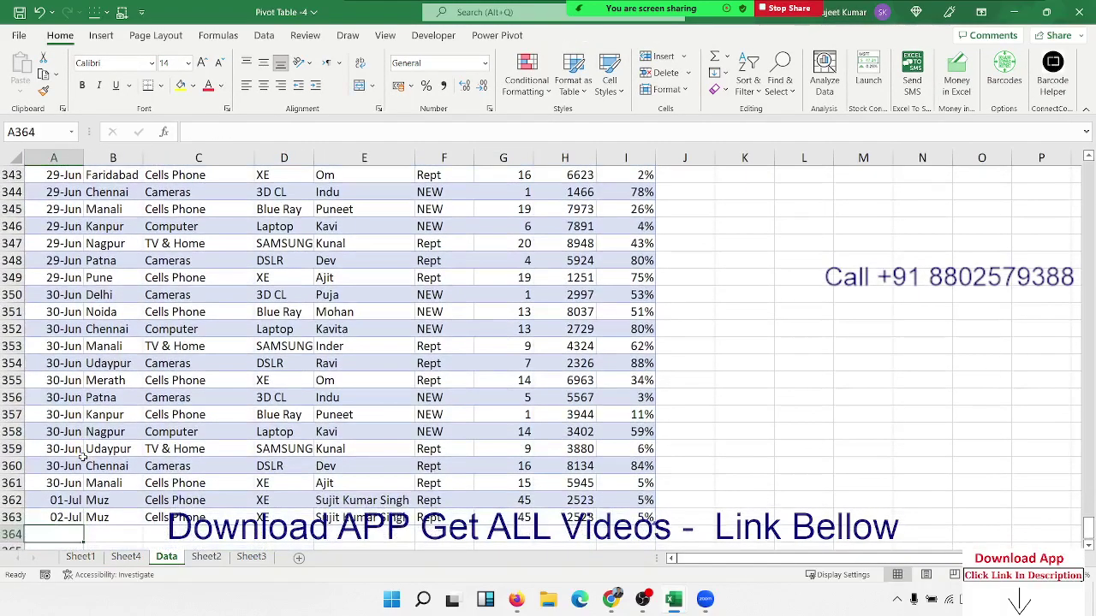
type("3")
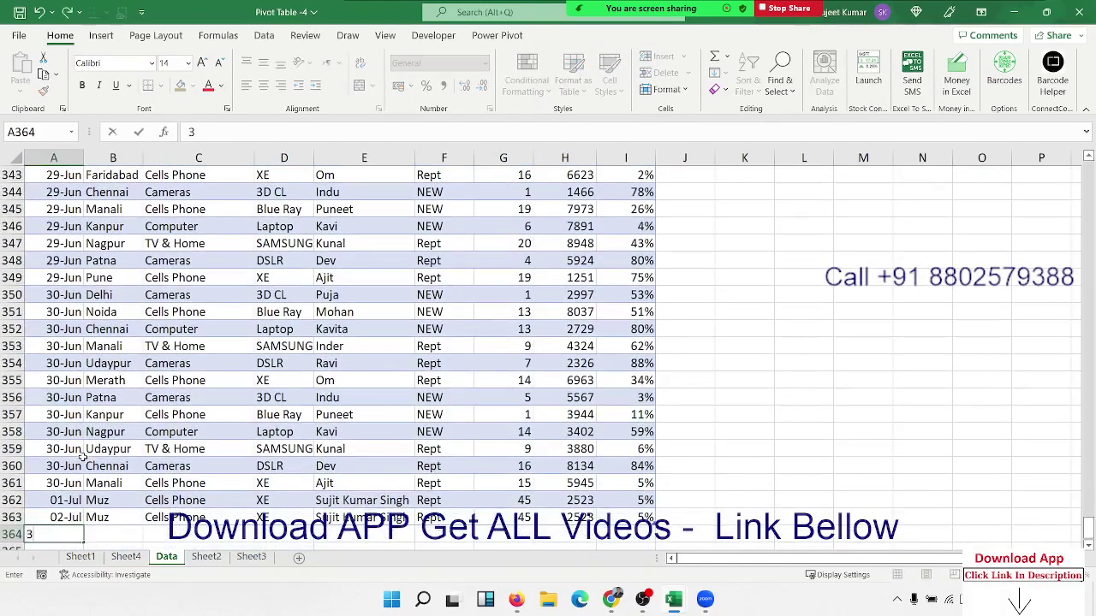
type("/7")
key("Tab")
Step: Copy row 361's Manali sale details (15 units, 5945) into the new row 364
key("Up")
key("Up")
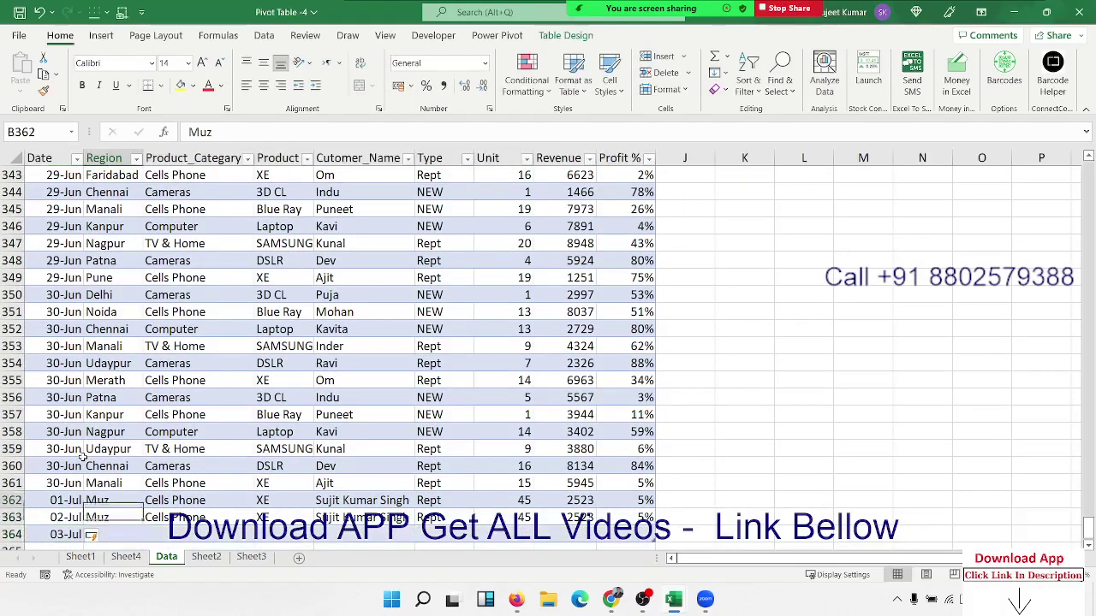
key("Up")
key("shift+Right")
key("shift+Right")
key("shift+Right")
key("shift+Right")
key("shift+Right")
key("shift+Right")
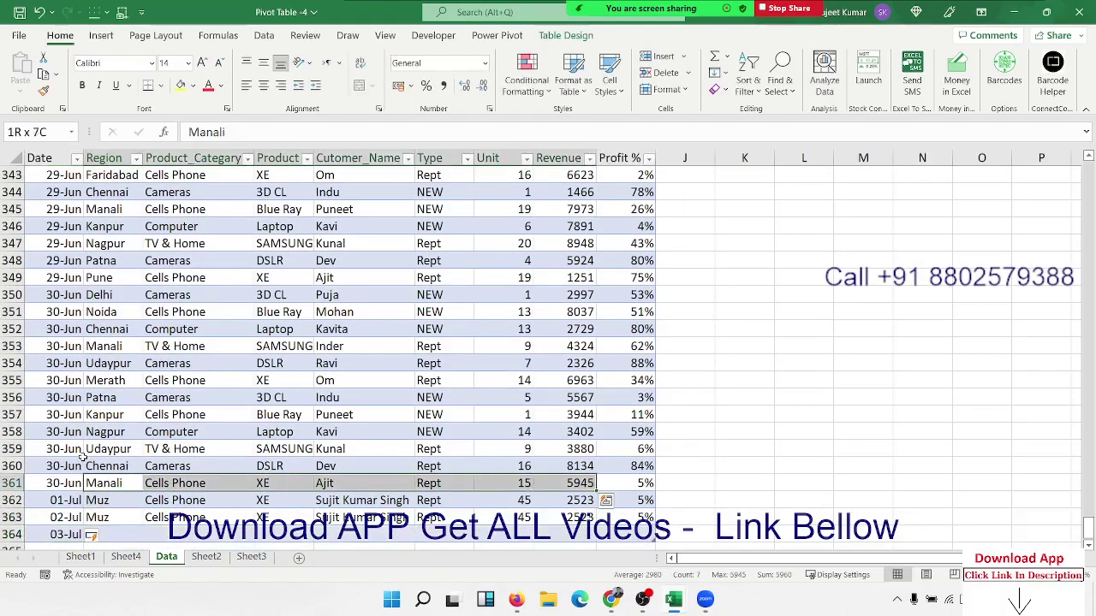
key("ctrl+c")
key("Down")
key("Down")
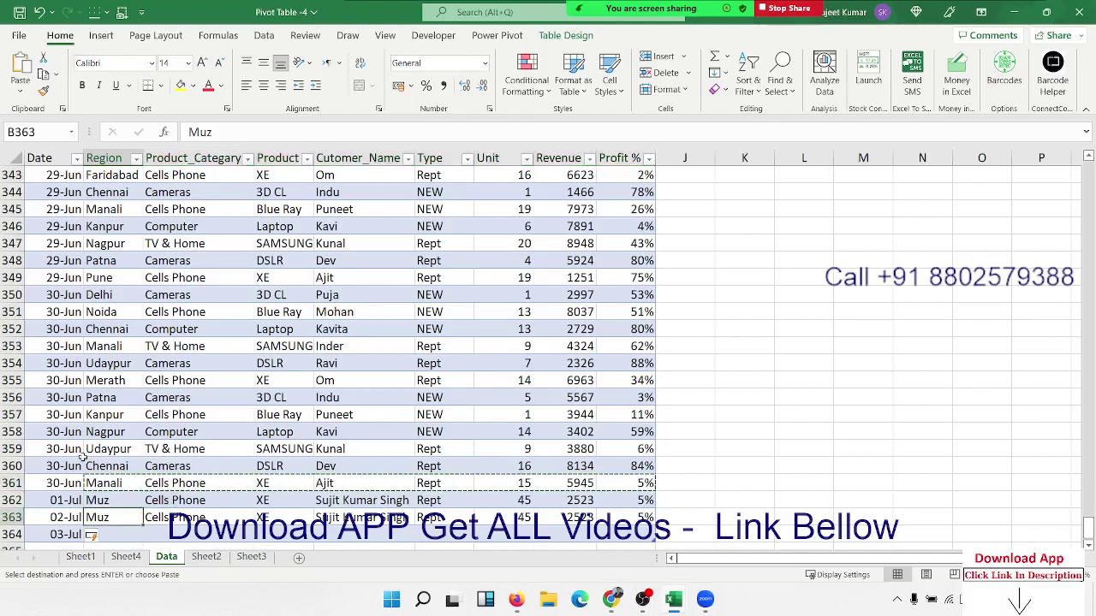
key("Down")
key("ctrl+v")
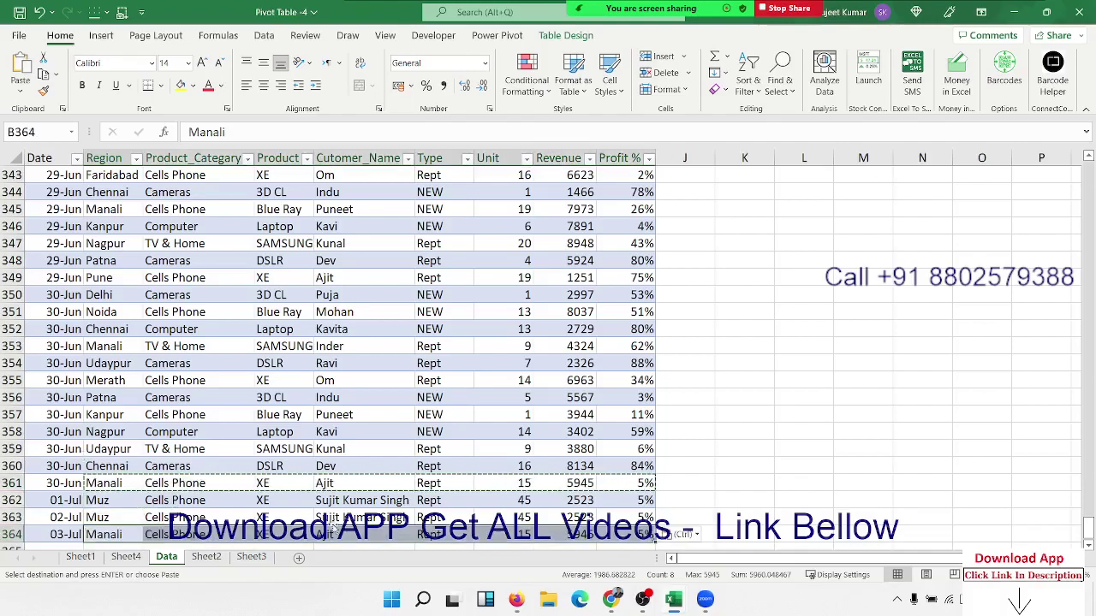
Step: Replace the copied customer in E364 with a new customer name
left_click(341, 532)
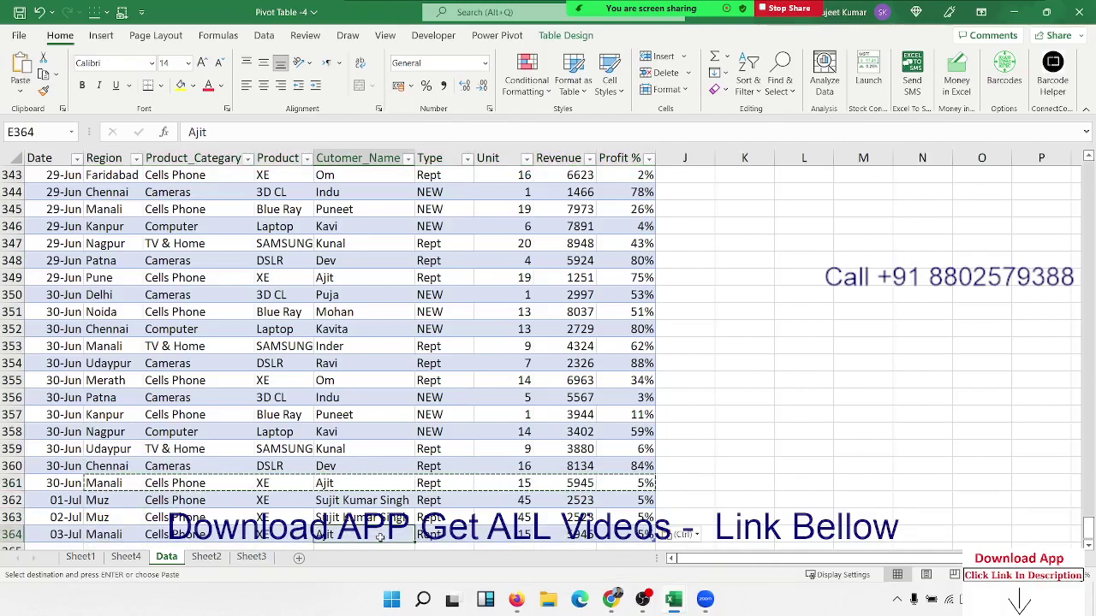
key("Escape")
type("AK")
key("Return")
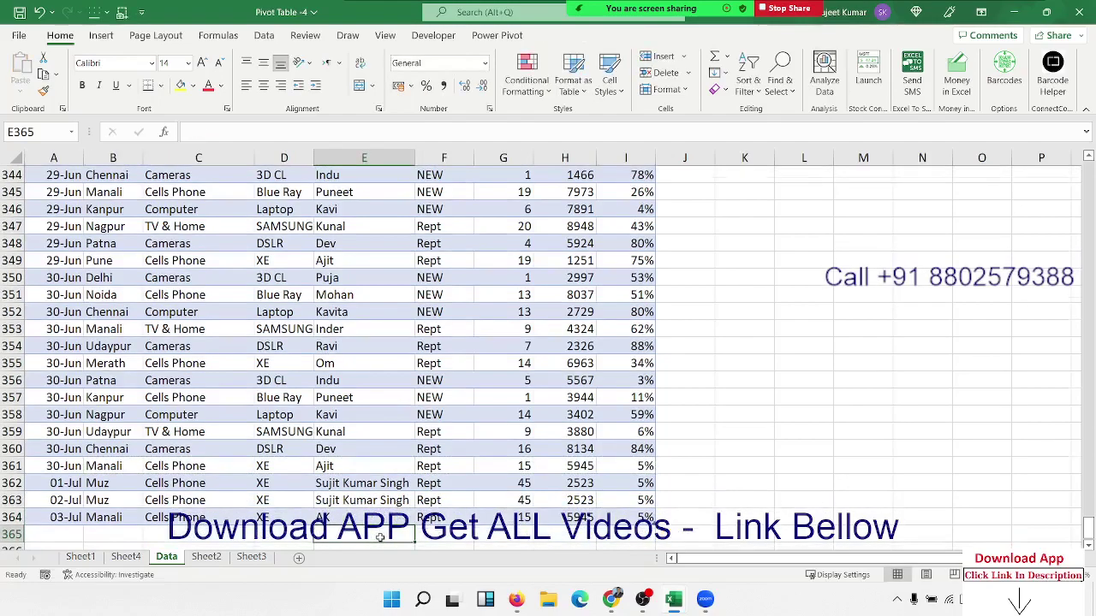
key("Return")
Step: Refresh the Sheet4 pivot so the Grand Total reaches 3883, then return to the Data sheet
left_click(142, 560)
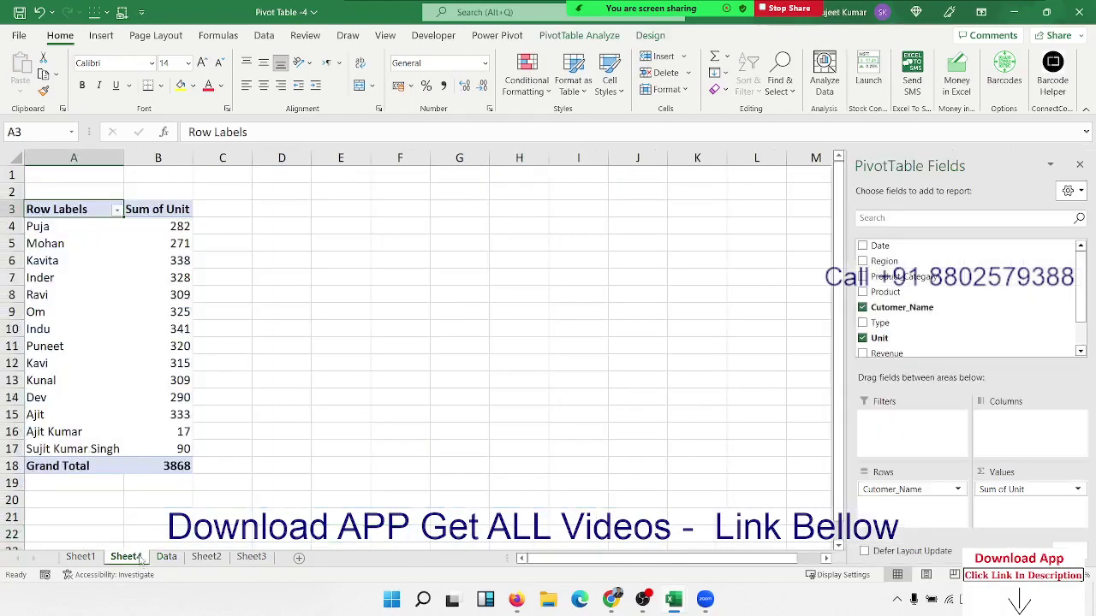
right_click(111, 365)
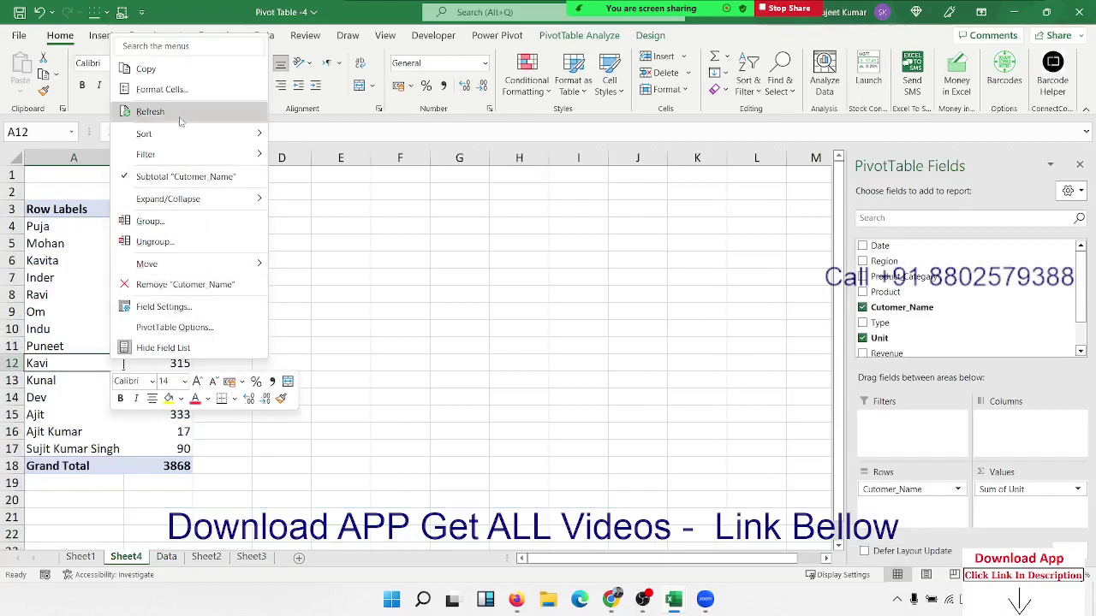
left_click(150, 111)
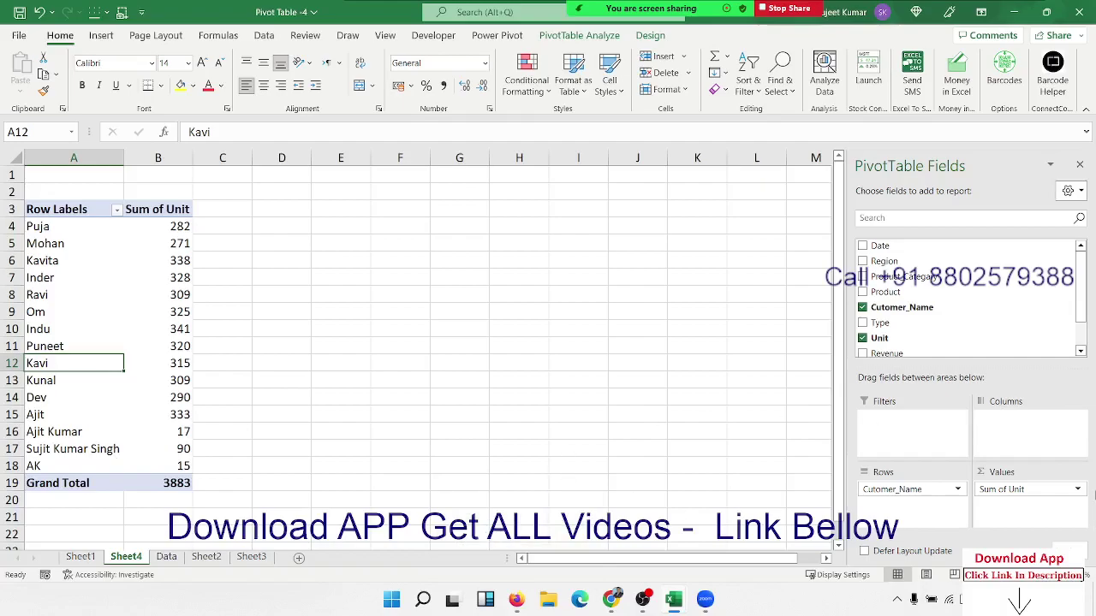
left_click(166, 557)
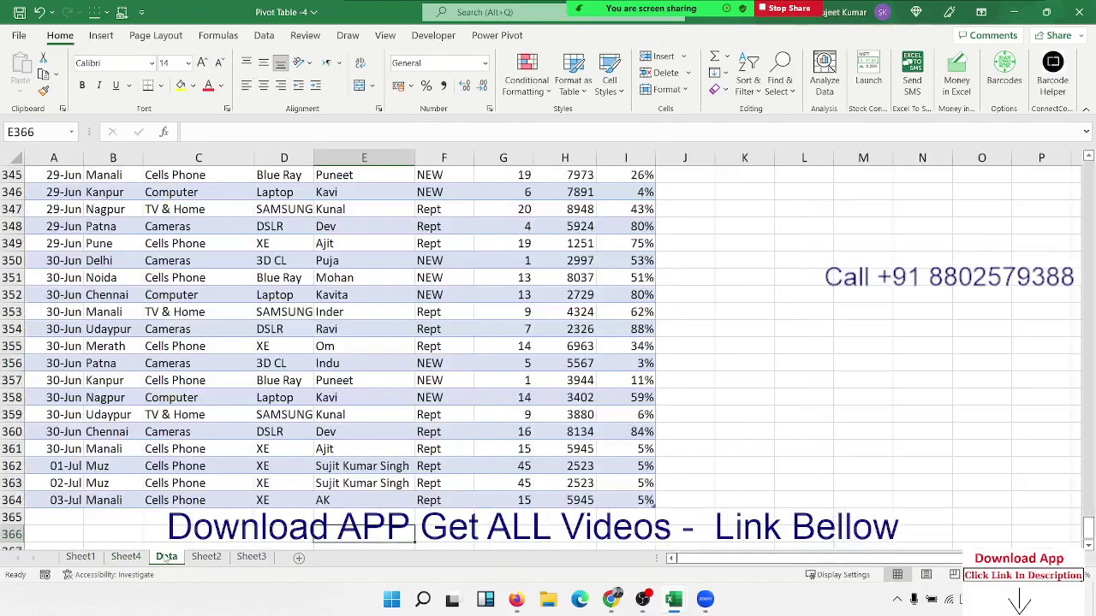
Step: Open the DA-Sales workbook from the recent files and scroll its Dashboard
left_click(18, 36)
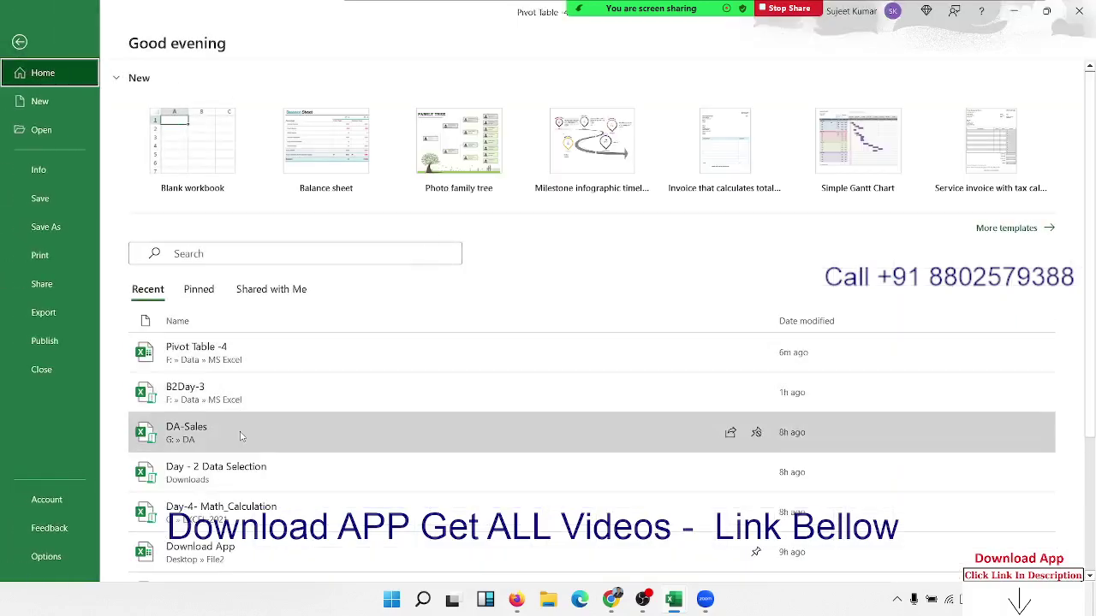
key("Escape")
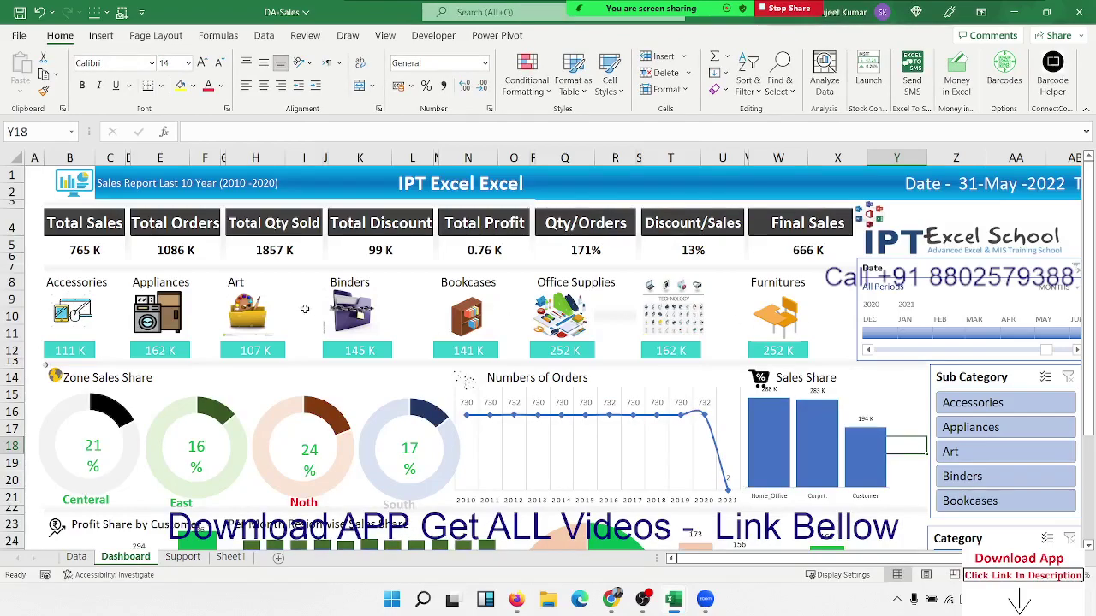
scroll(809, 356, "down", 7)
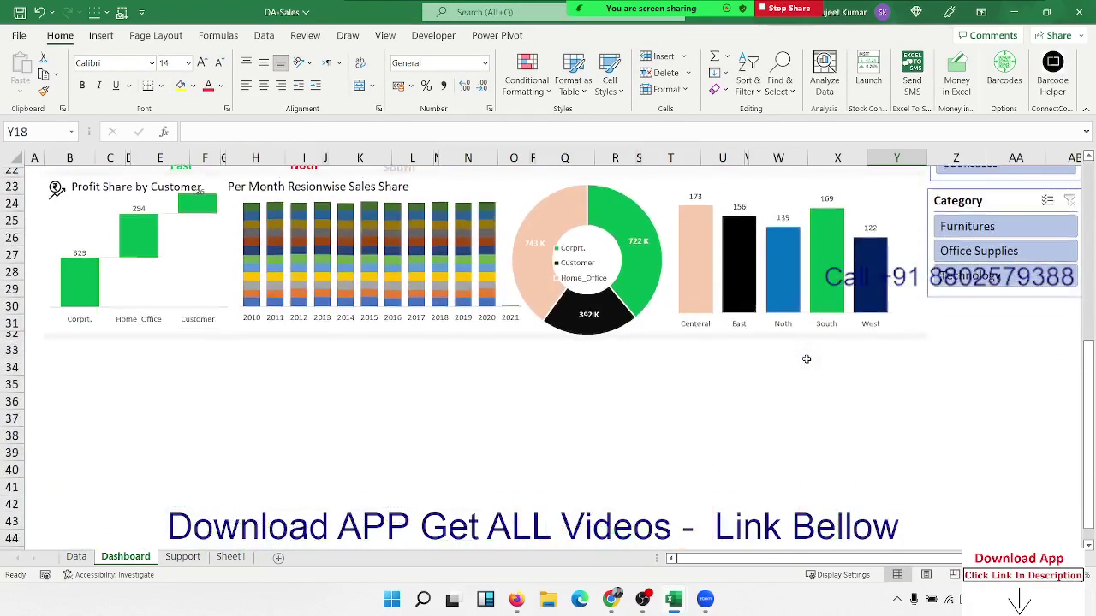
Step: Browse DA-Sales' Support pivots and Dashboard date cell S1, ending on the Data sheet
left_click(182, 556)
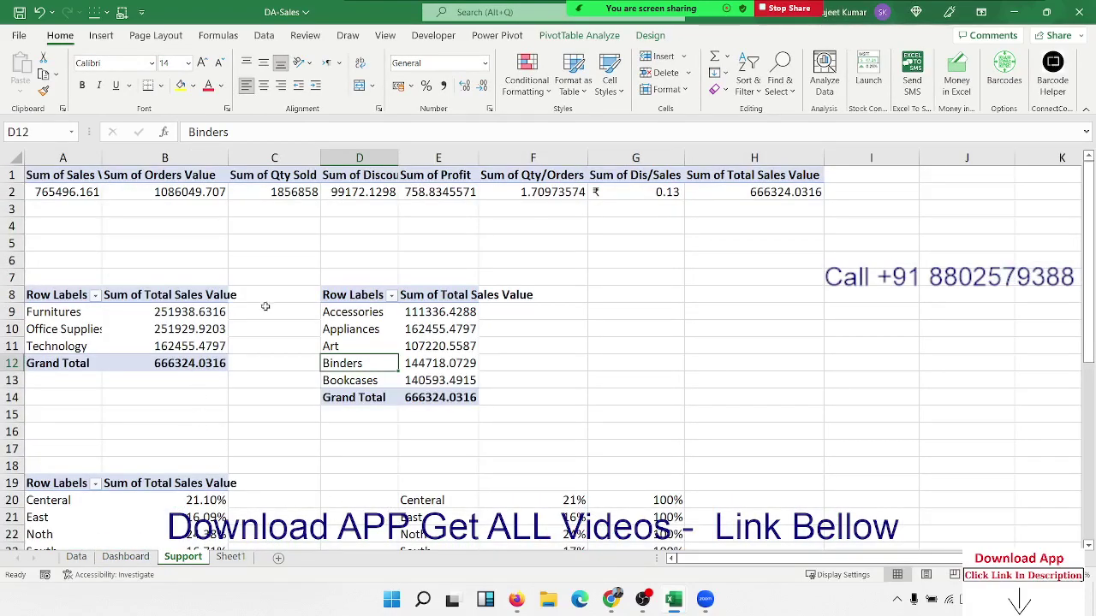
scroll(407, 304, "down", 2)
scroll(406, 306, "down", 8)
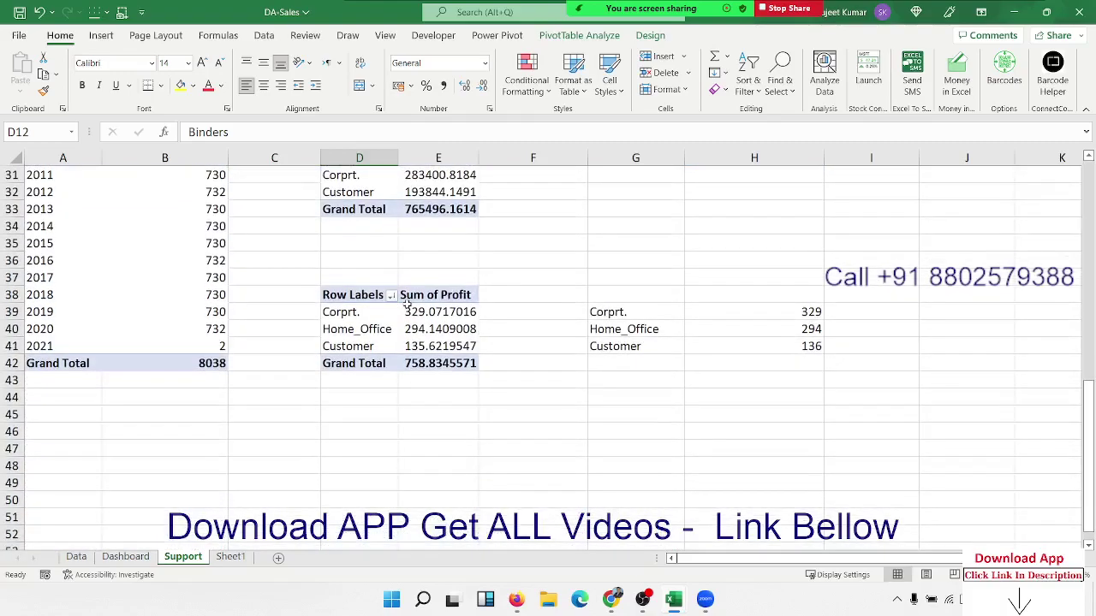
scroll(363, 349, "down", 3)
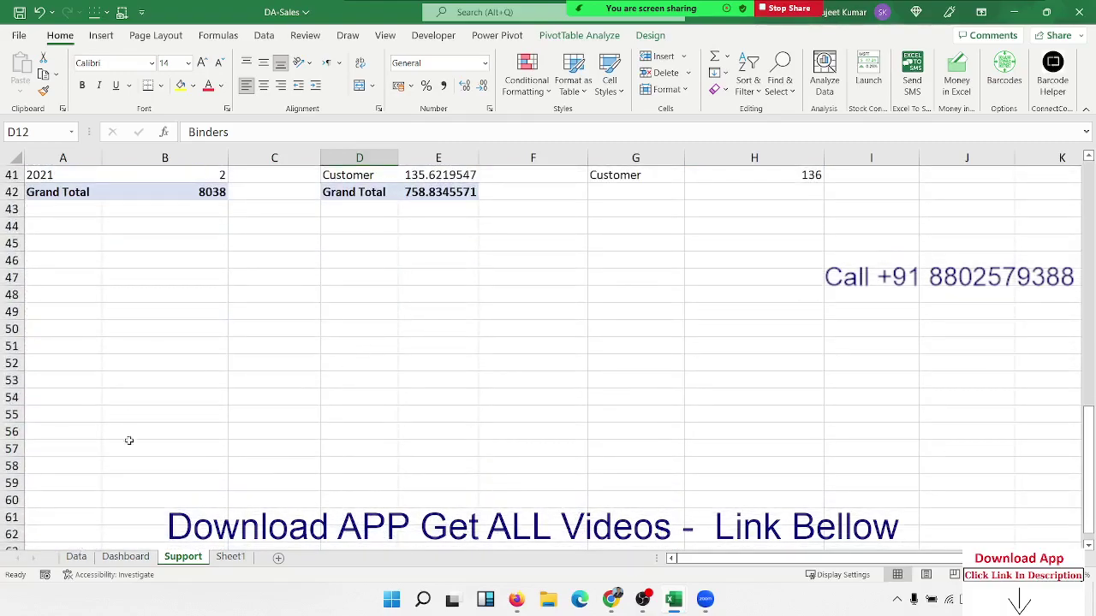
left_click(125, 557, "ctrl")
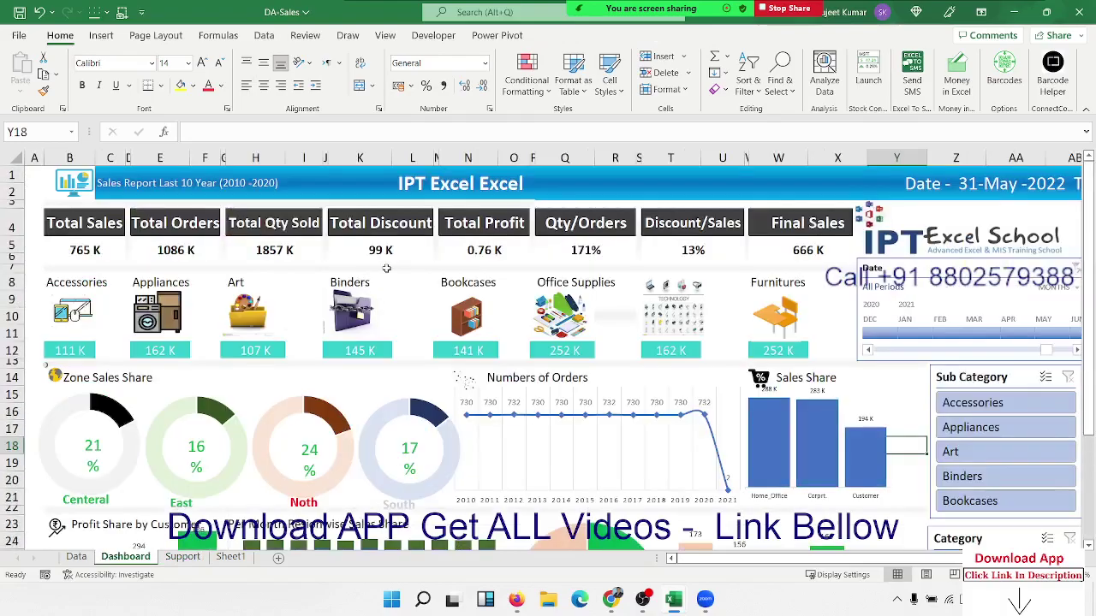
left_click(1018, 189)
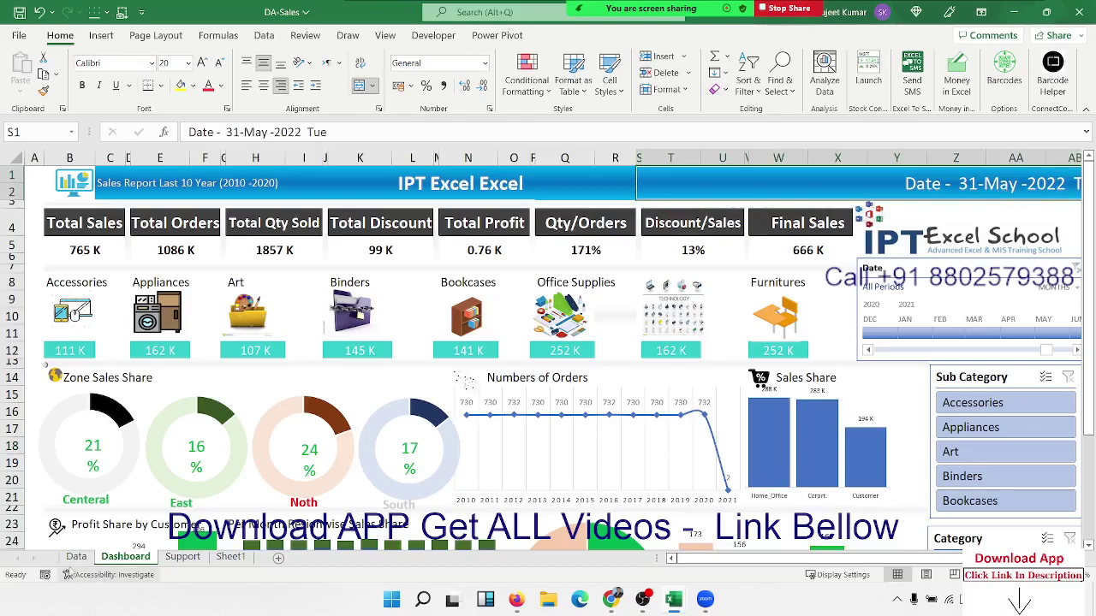
left_click(74, 558)
Step: Select the 17-01-2010 cell, browse the rows, and return to the Dashboard showing 765 K sales
left_click(58, 493)
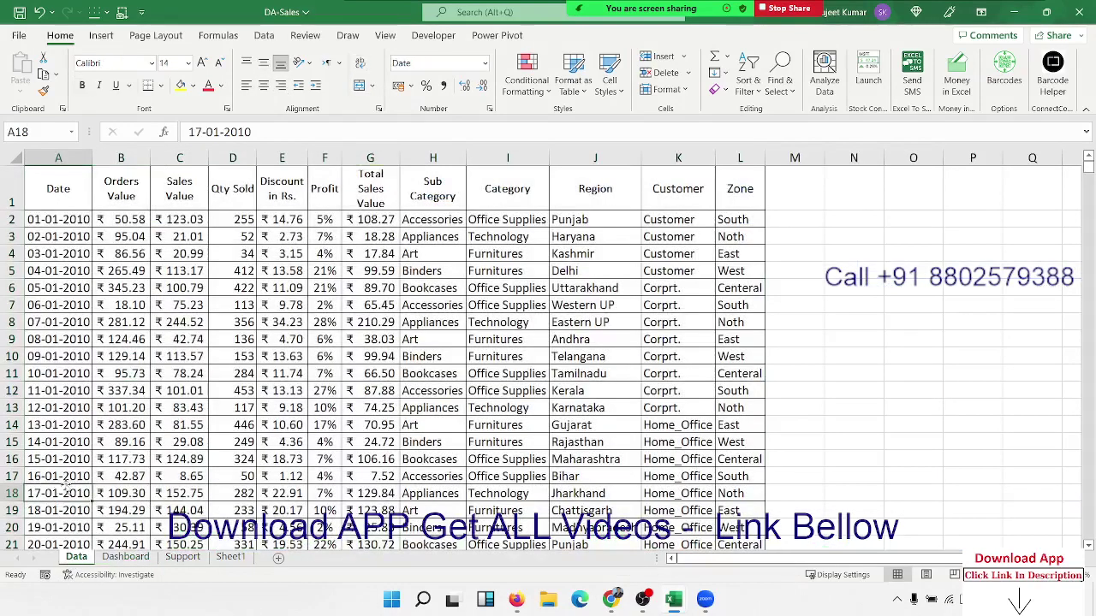
left_click(115, 557)
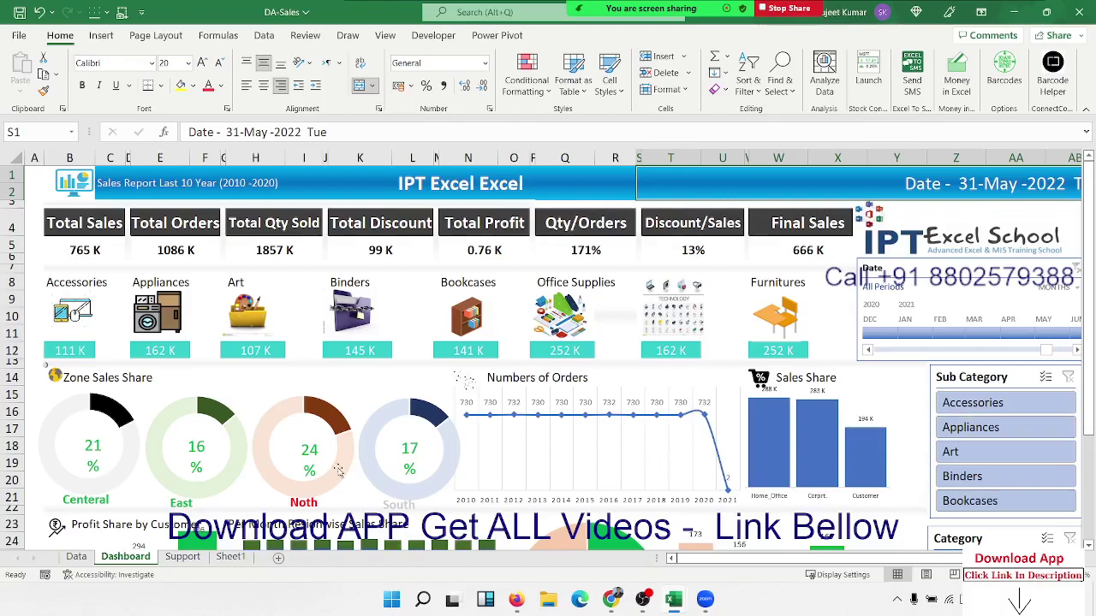
scroll(543, 383, "down", 1)
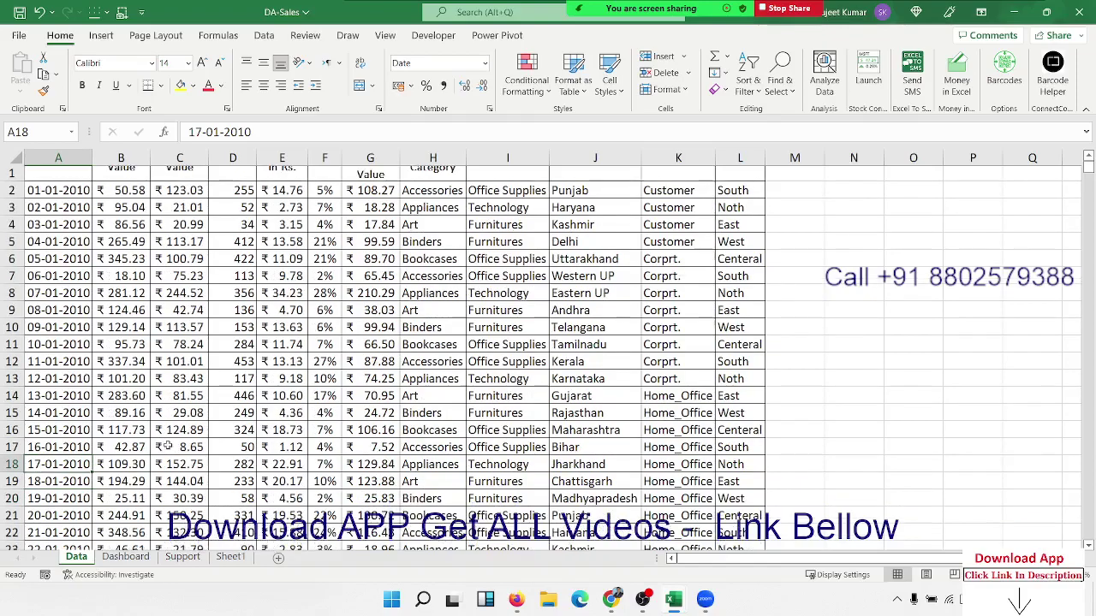
scroll(543, 384, "down", 20)
scroll(543, 383, "down", 10)
scroll(542, 383, "down", 3)
scroll(543, 384, "down", 10)
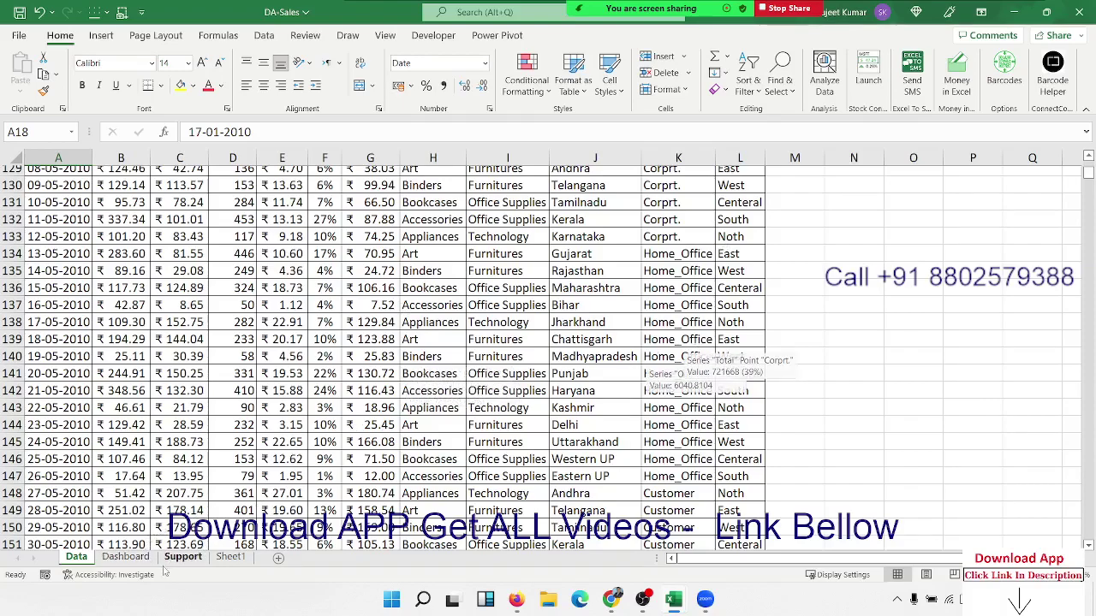
left_click(137, 561)
scroll(792, 338, "down", 1)
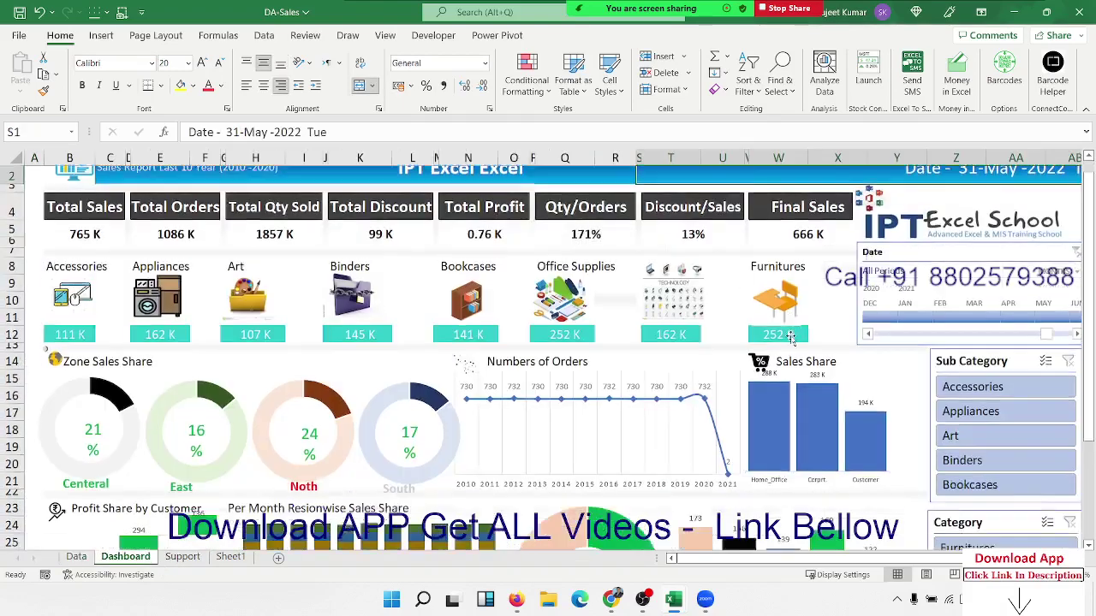
scroll(792, 338, "down", 7)
scroll(791, 338, "up", 4)
scroll(792, 338, "up", 4)
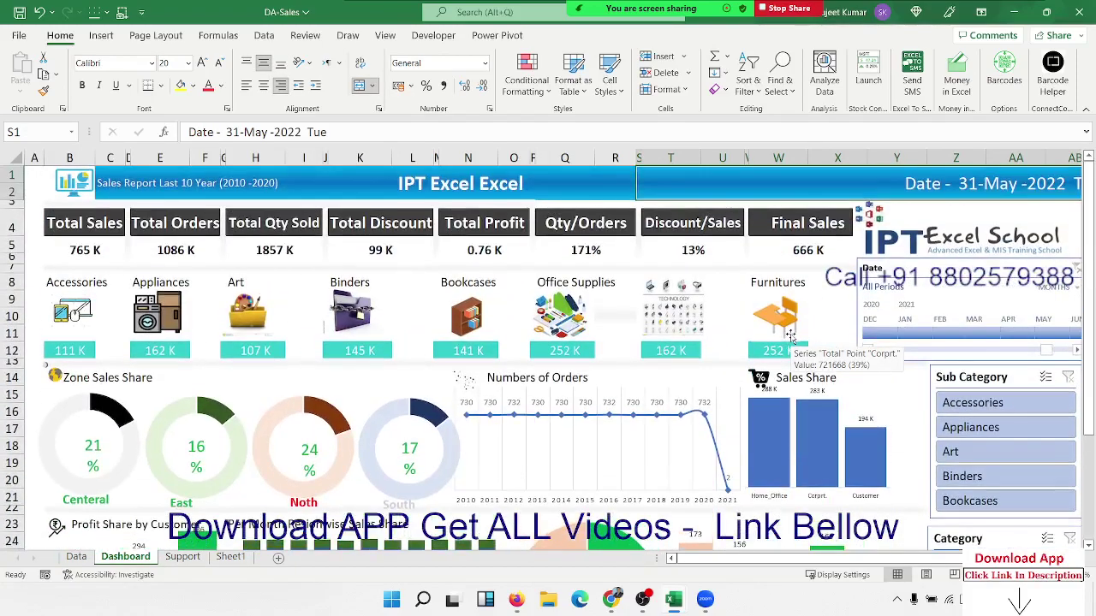
scroll(792, 338, "down", 4)
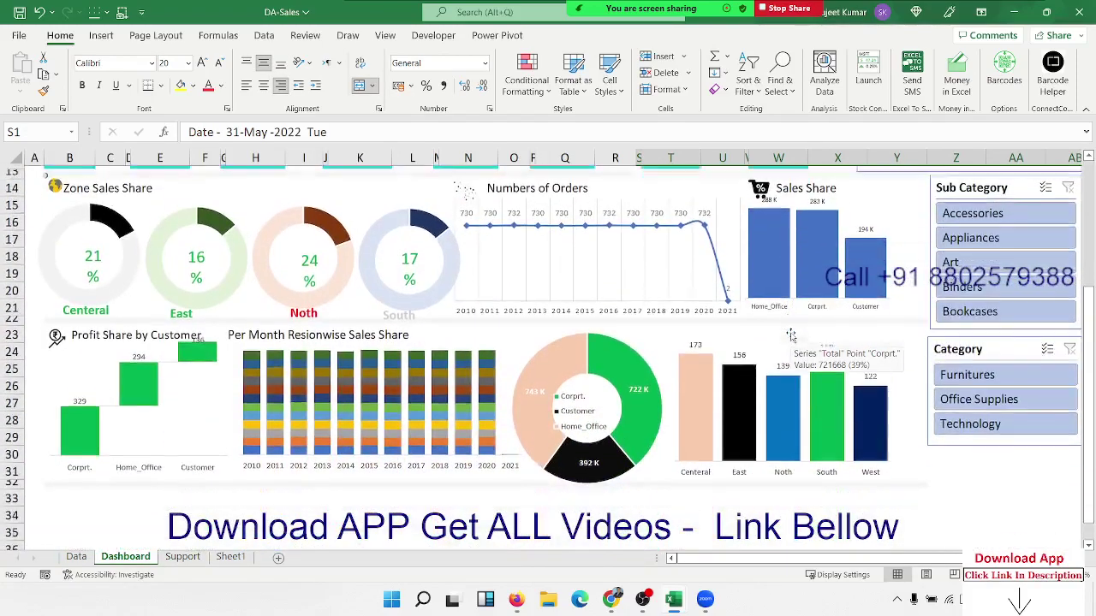
scroll(792, 338, "down", 3)
scroll(791, 336, "up", 4)
scroll(791, 337, "up", 4)
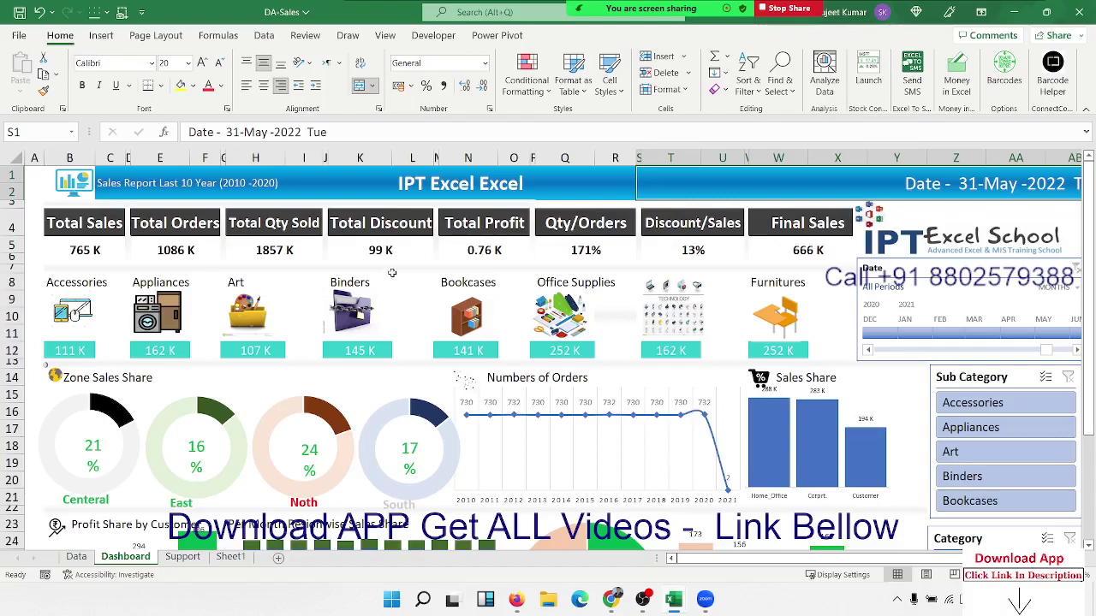
scroll(642, 310, "down", 4)
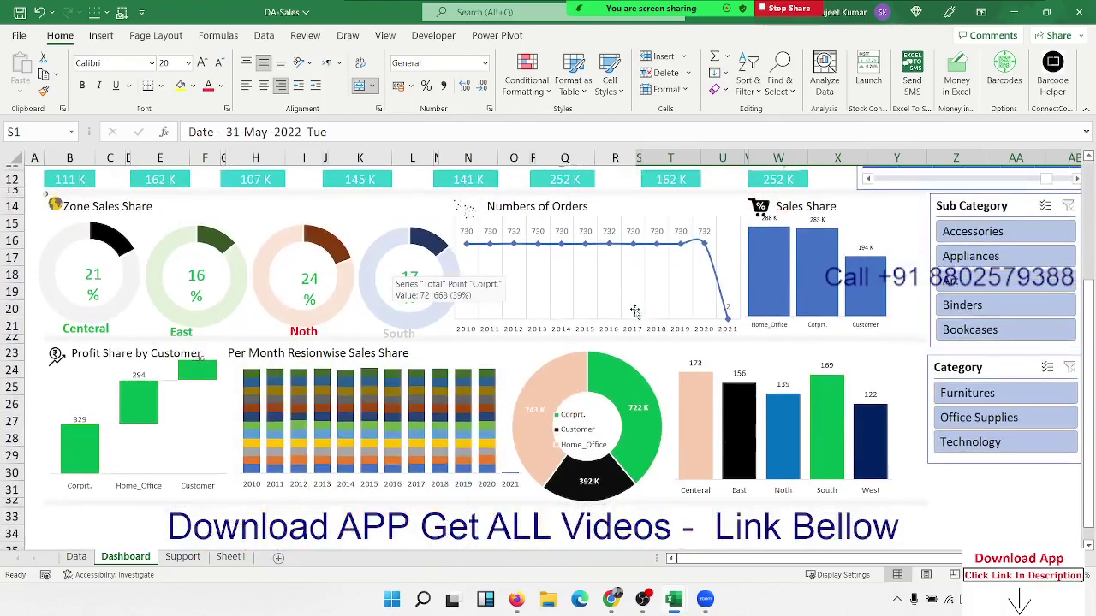
scroll(898, 318, "down", 4)
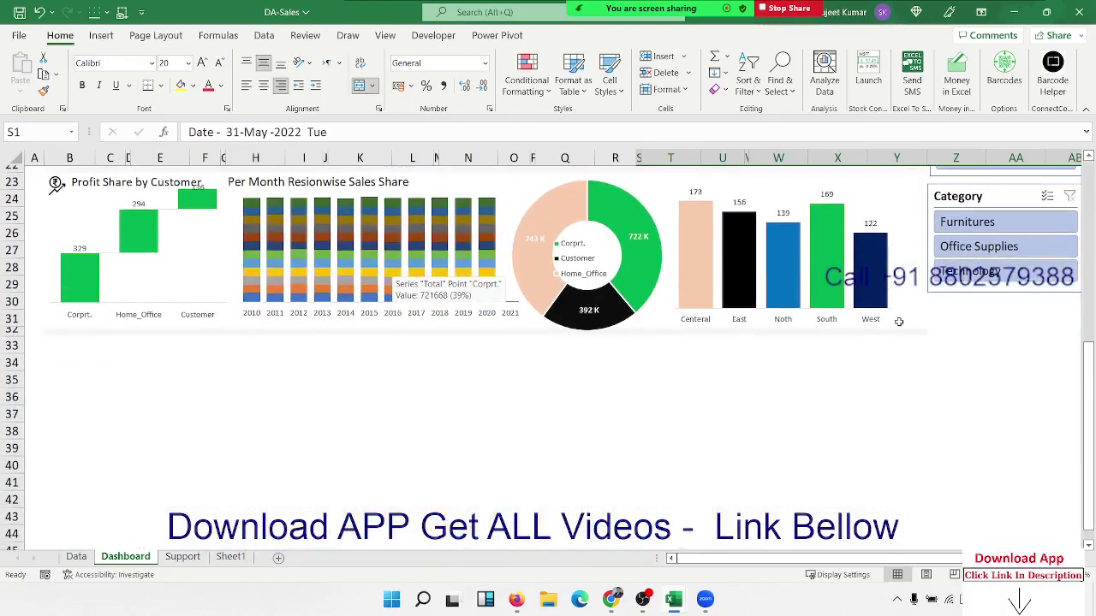
Step: Close DA-Sales and select cell E357 in Pivot Table -4's Data table
left_click(1078, 12)
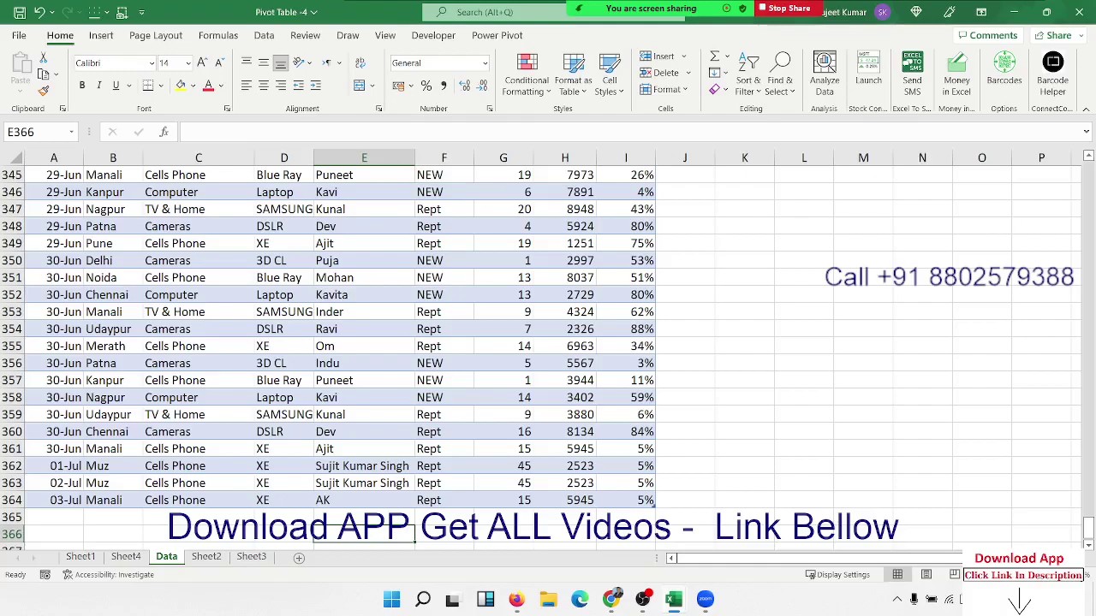
left_click(380, 376)
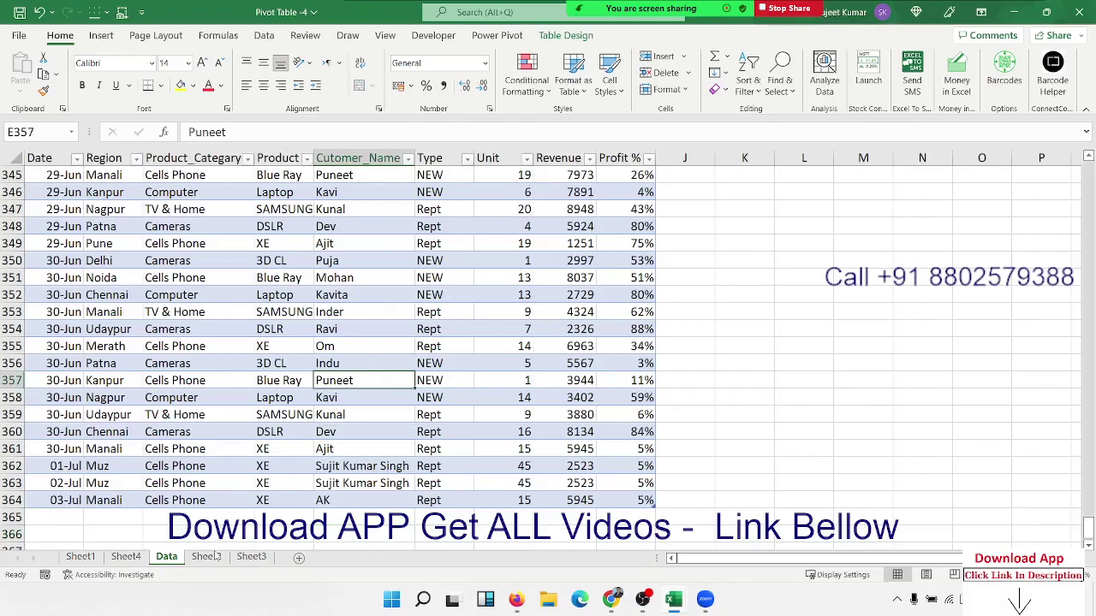
left_click(103, 501)
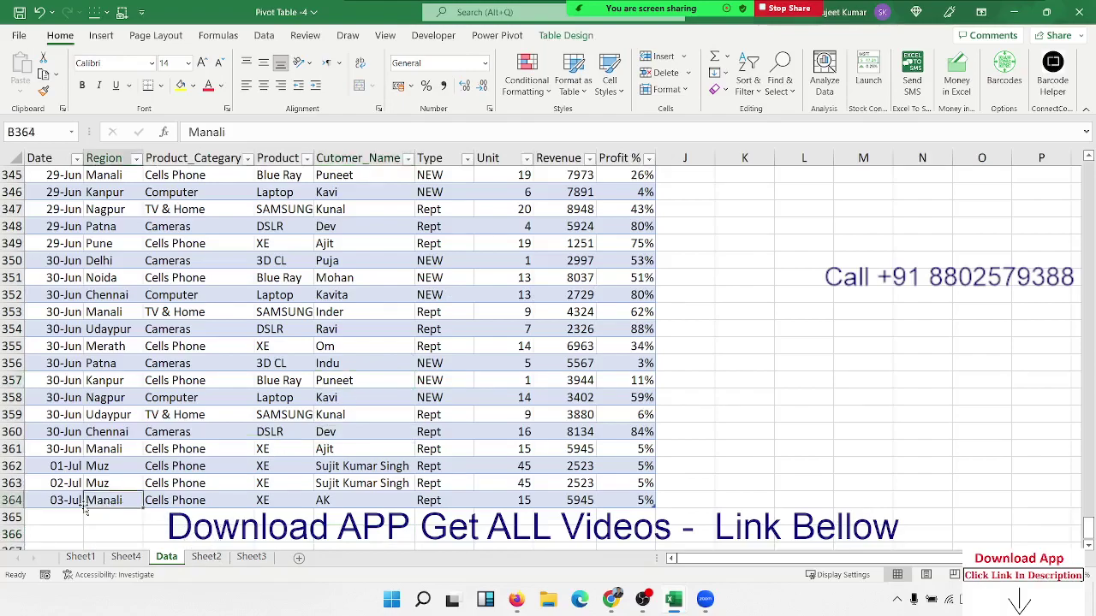
mouse_move(70, 503)
left_mouse_down()
mouse_move(547, 502)
mouse_move(591, 363)
left_mouse_up()
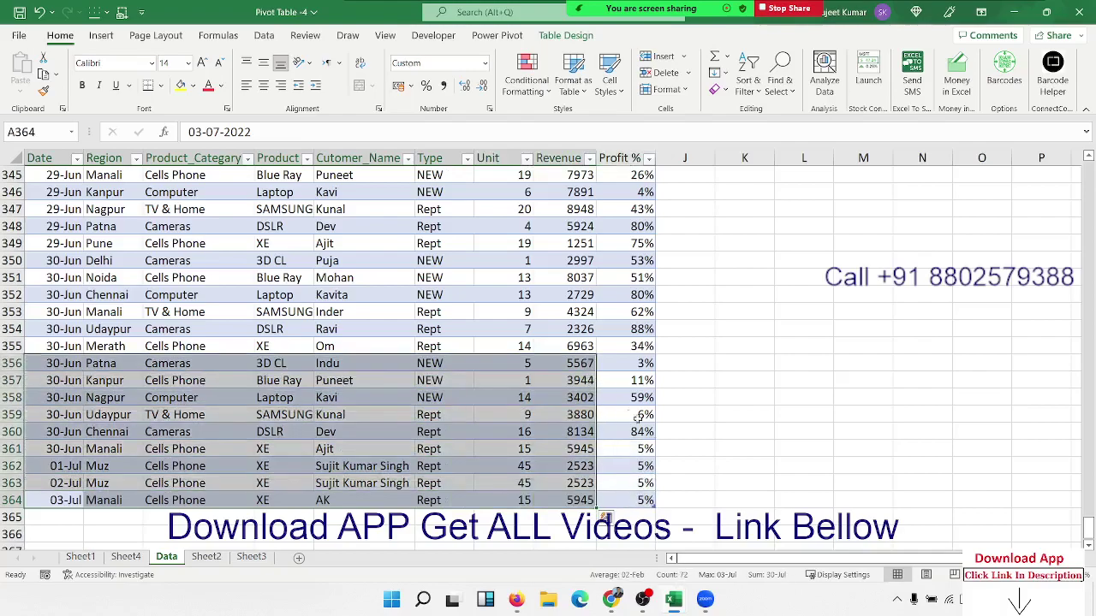
left_click(635, 501)
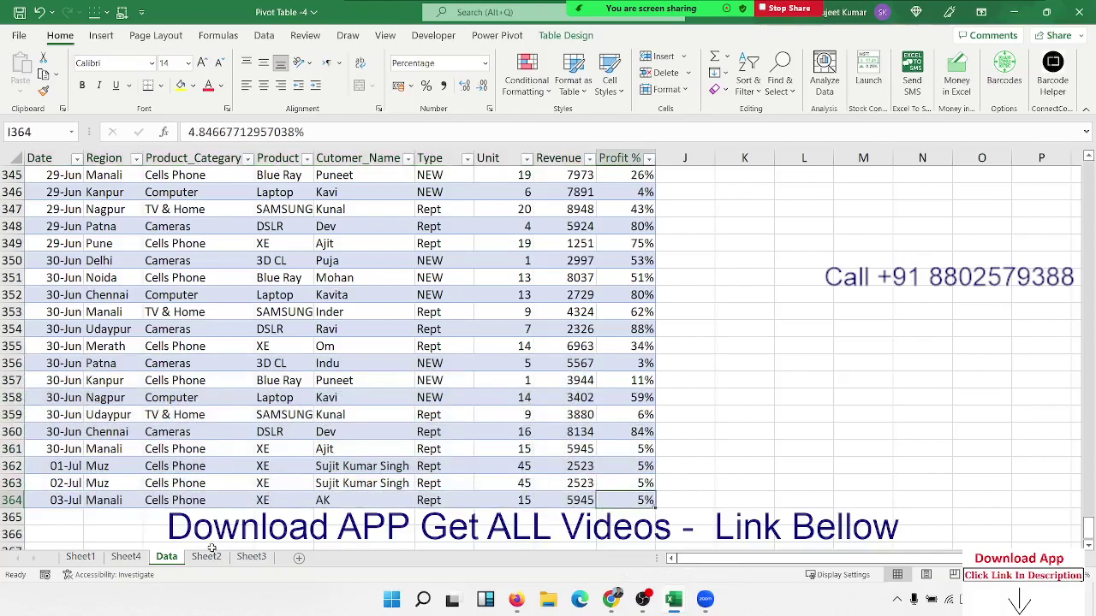
left_click(177, 501)
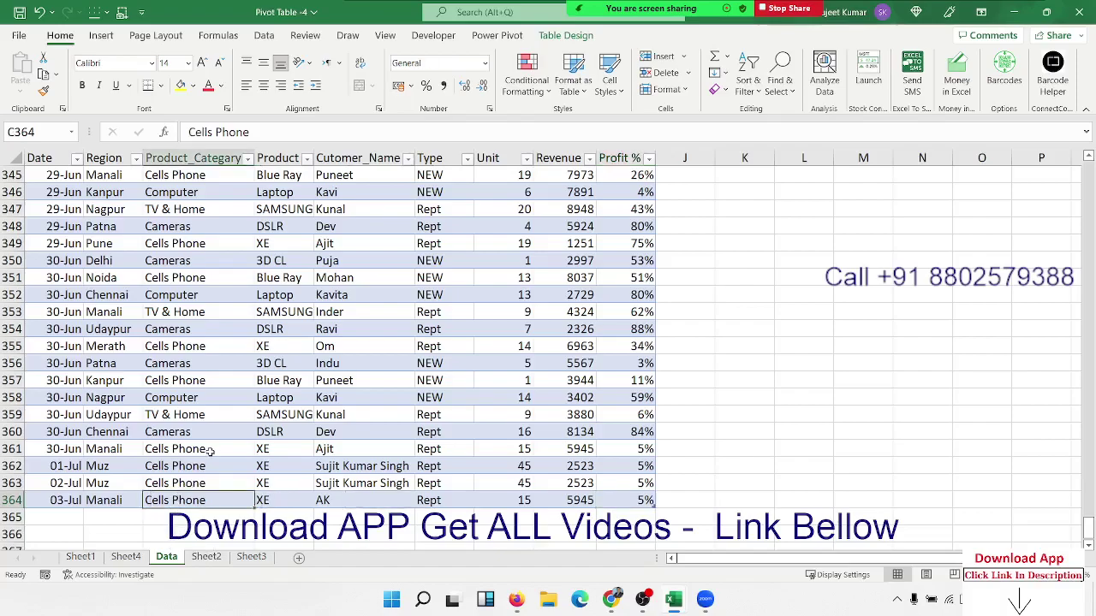
scroll(210, 452, "up", 3)
scroll(209, 452, "down", 3)
scroll(210, 451, "down", 3)
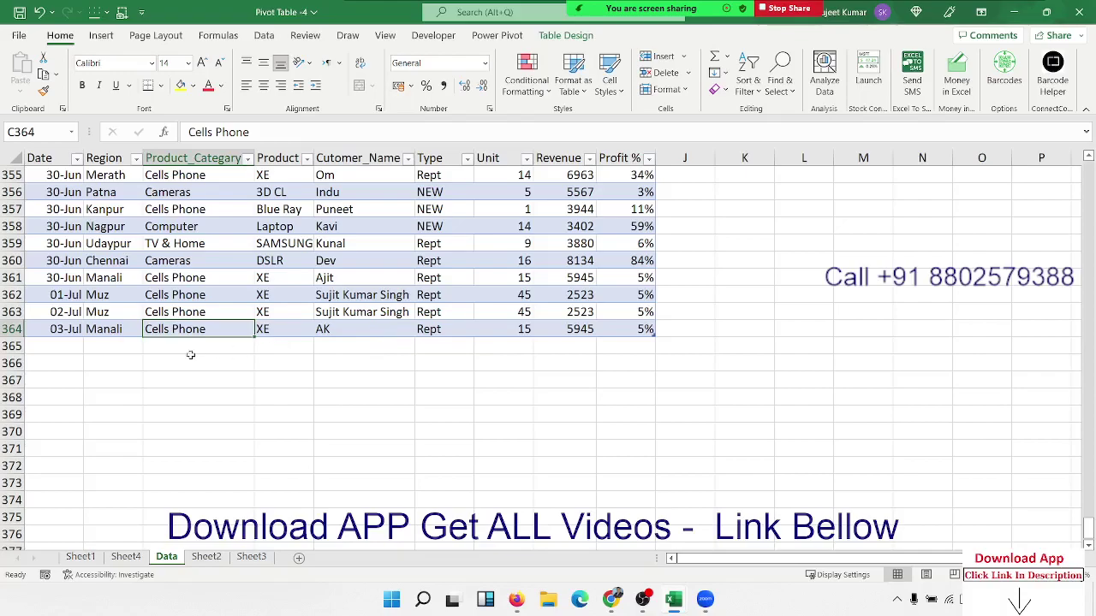
Step: Drag Table1's resize handle down to row 370 and back up to row 364
mouse_move(64, 351)
left_mouse_down()
mouse_move(386, 366)
mouse_move(609, 347)
left_mouse_up()
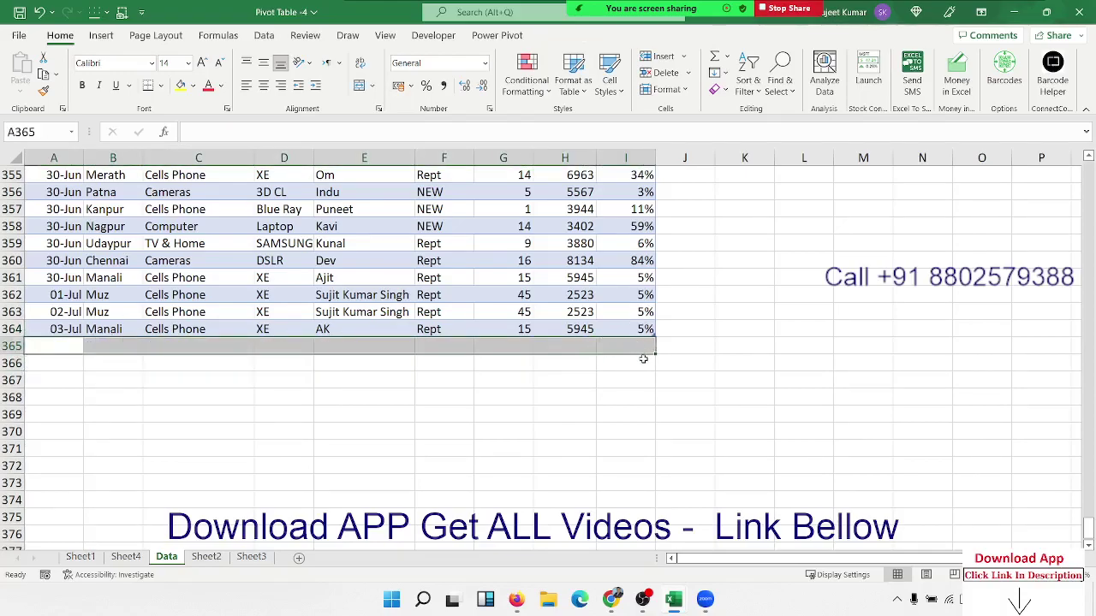
left_click(631, 376)
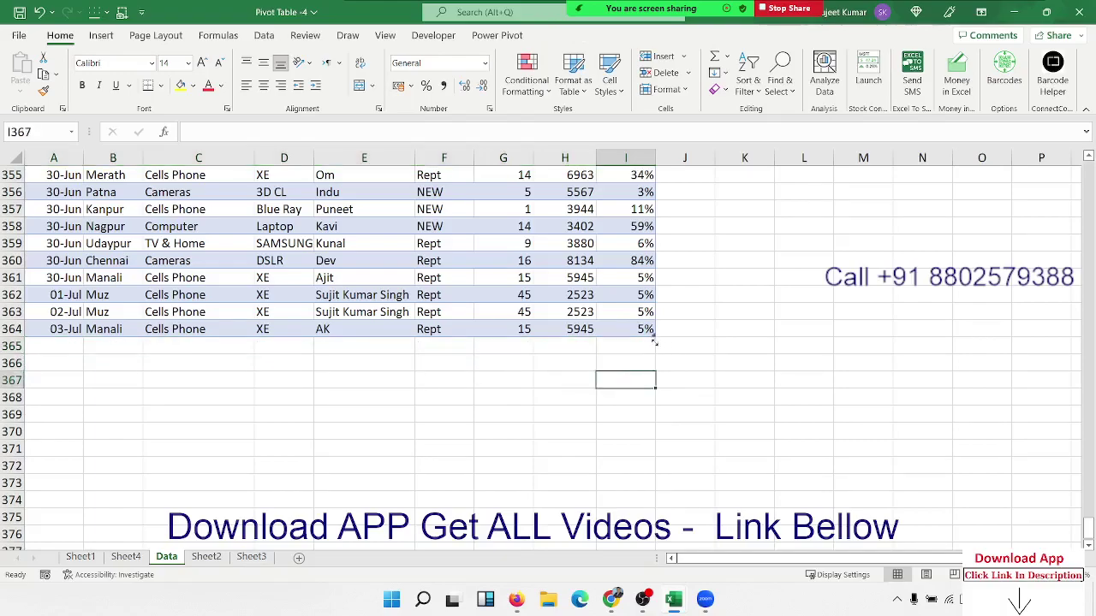
mouse_move(657, 339)
left_mouse_down()
mouse_move(664, 442)
mouse_move(648, 406)
left_mouse_up()
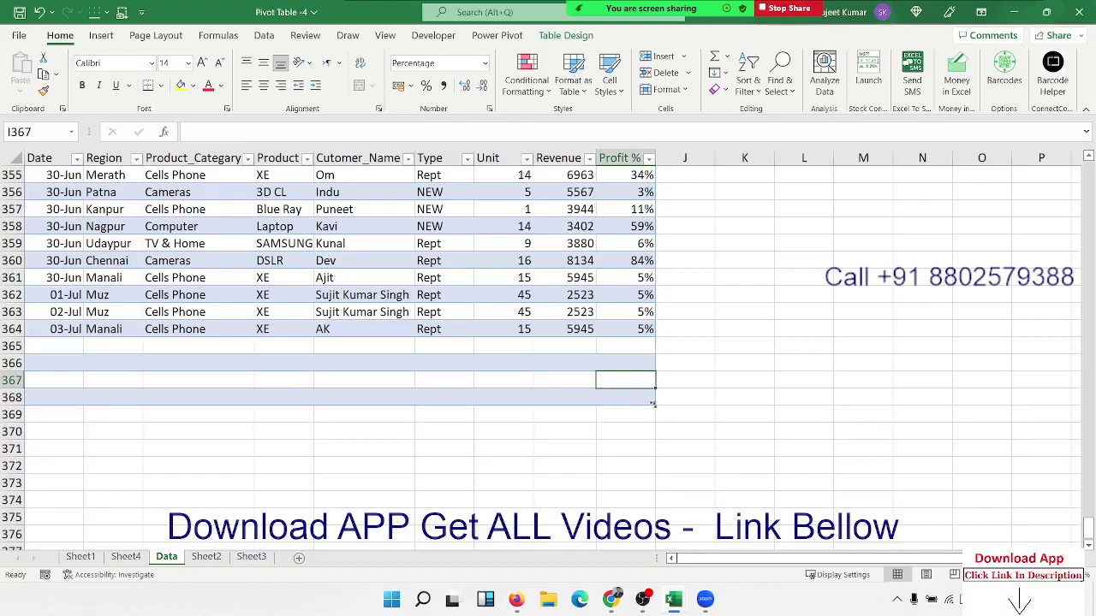
left_click_drag(648, 406, 651, 343)
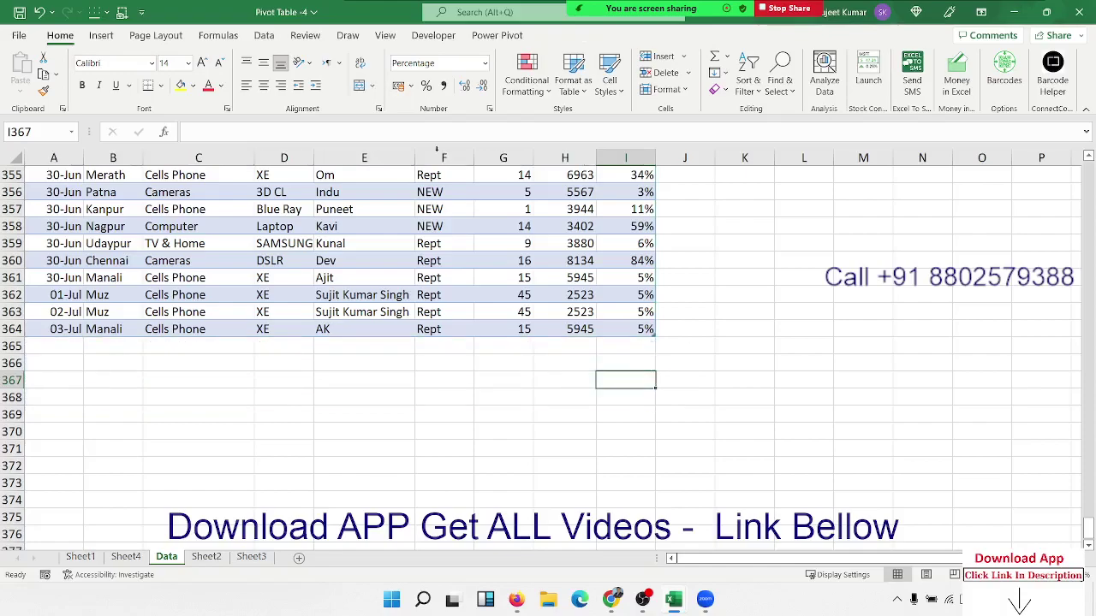
Step: Select a table cell and show the Table Design settings for Table1
left_click(505, 38)
left_click(444, 192)
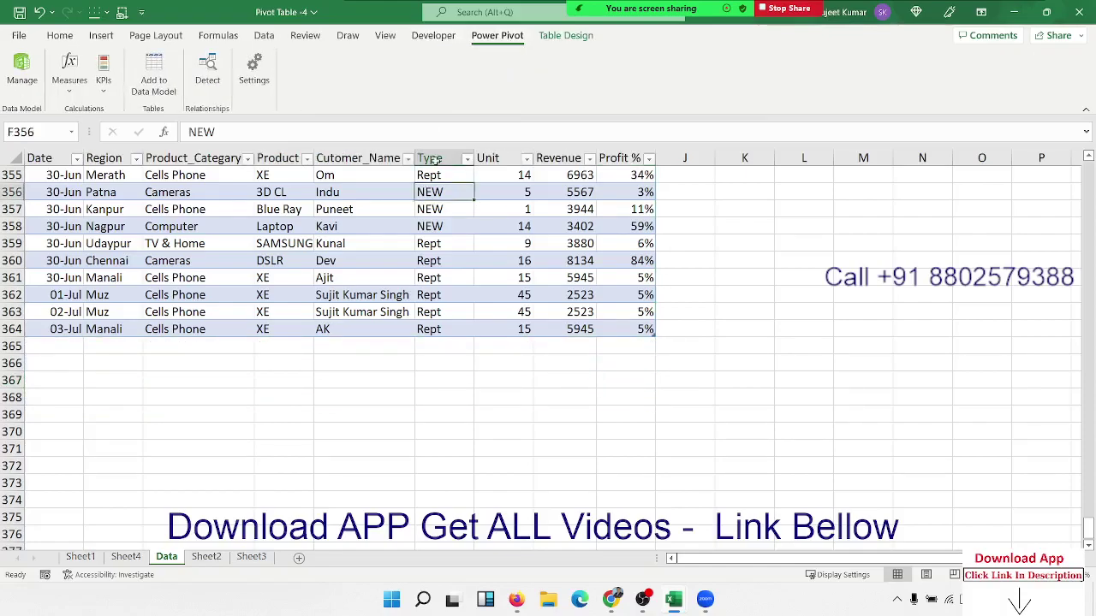
left_click(565, 35)
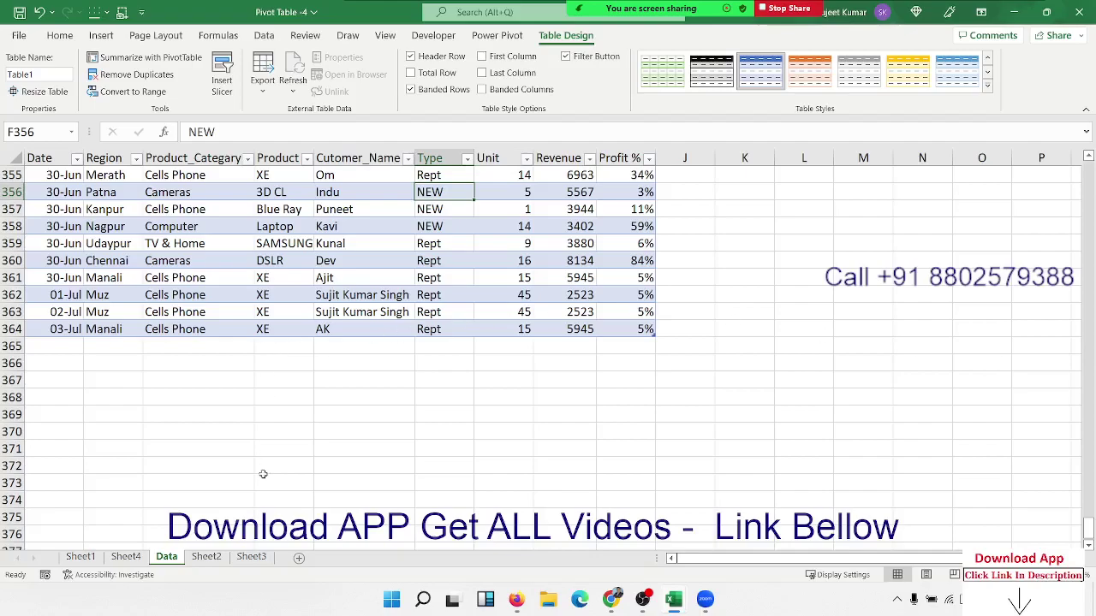
Step: On Sheet2, select A5 and list the PivotTable source choices from Insert
left_click(207, 557)
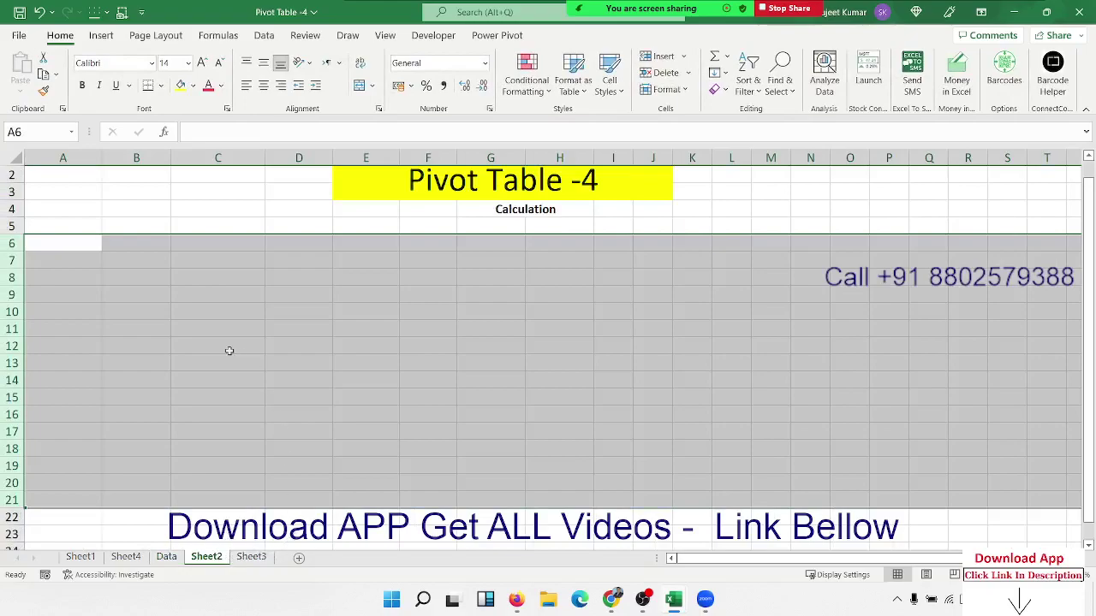
left_click(197, 343)
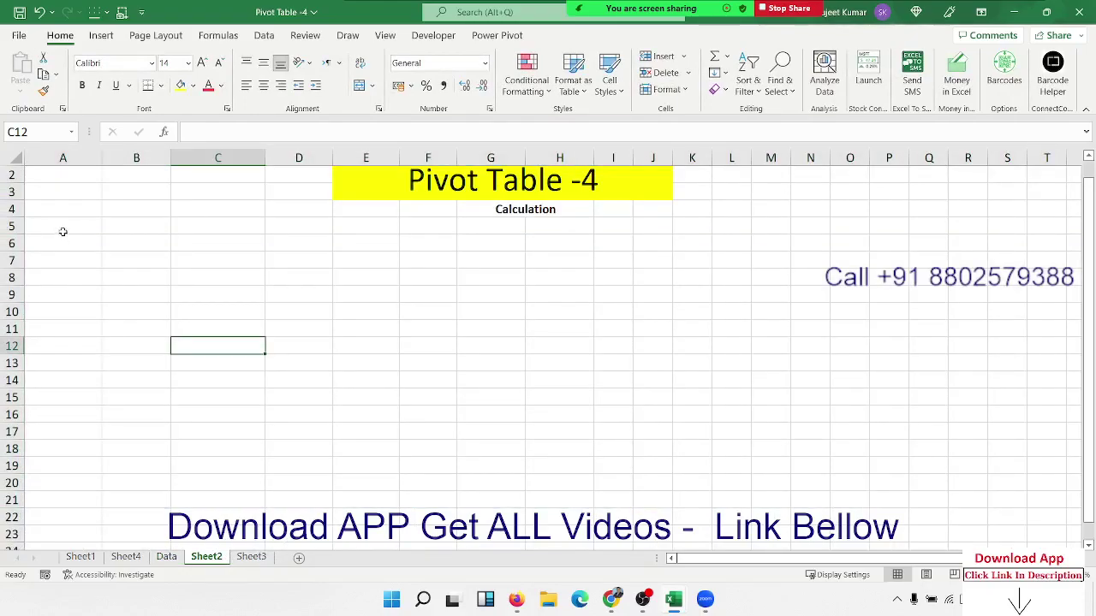
left_click(62, 233)
left_click(101, 36)
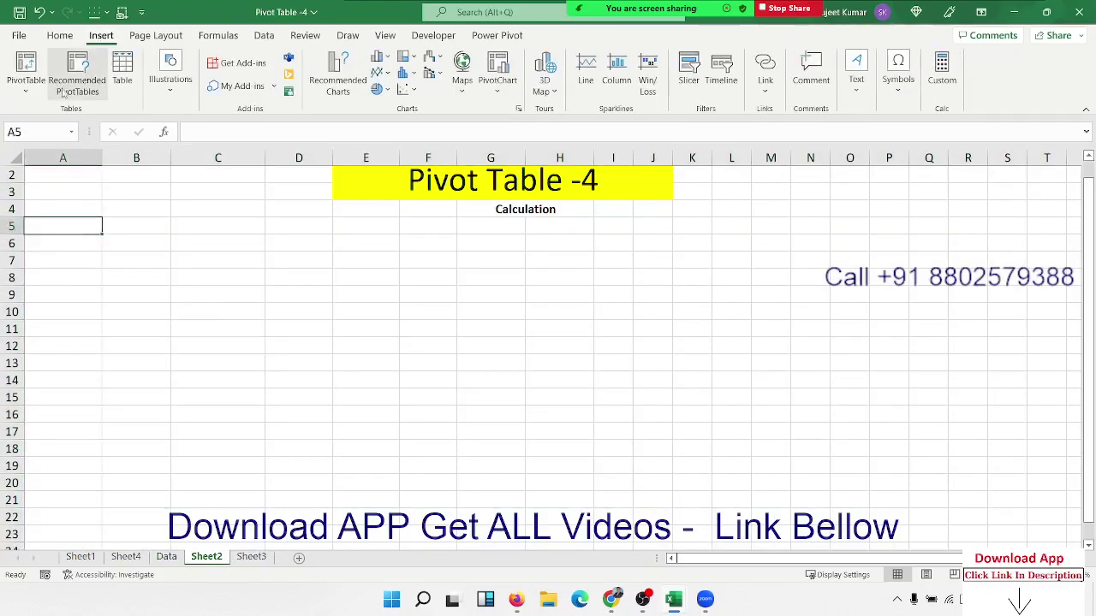
left_click(26, 73)
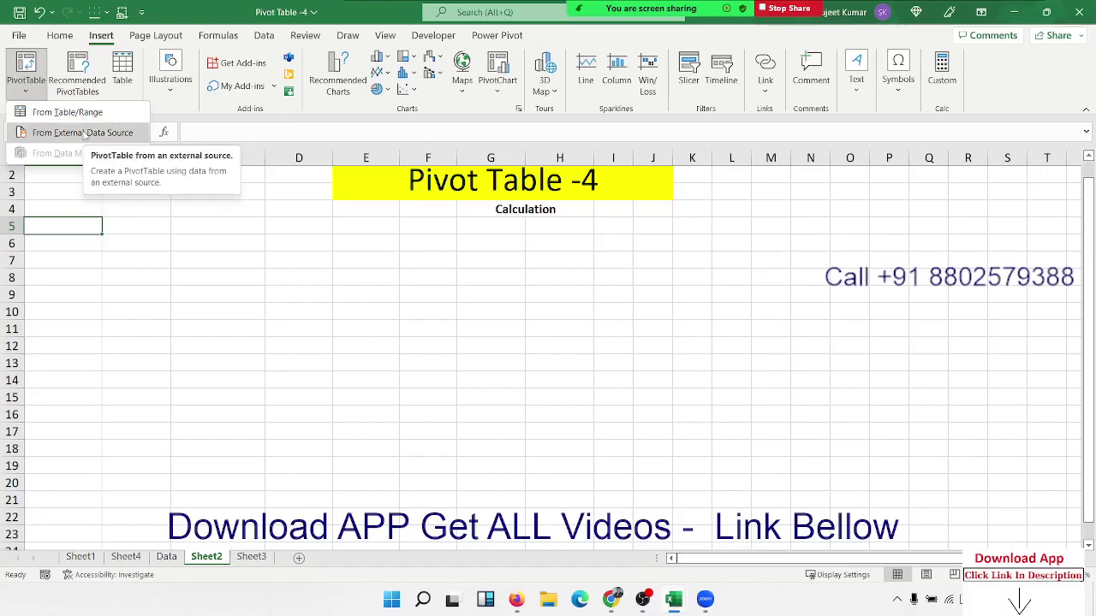
Step: Choose From External Data Source and browse for a connection file
left_click(84, 132)
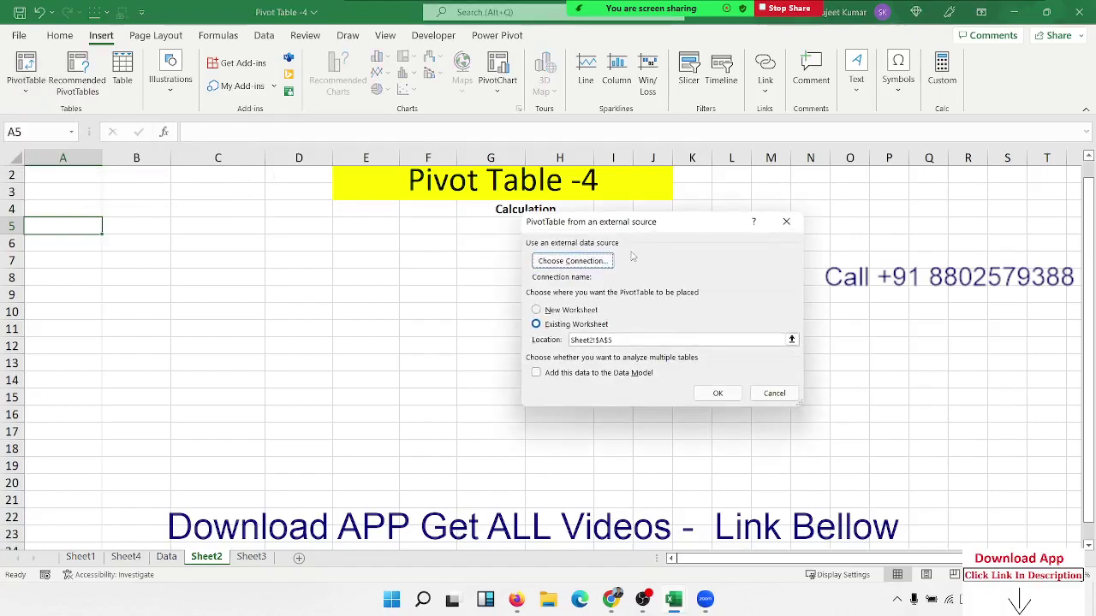
left_click(574, 263)
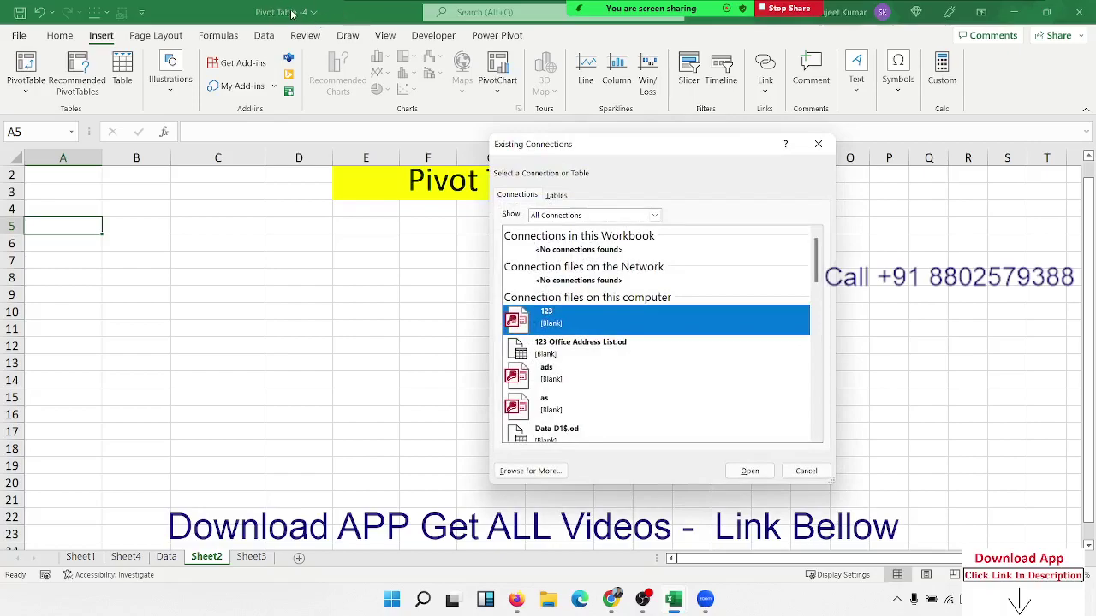
left_click(541, 473)
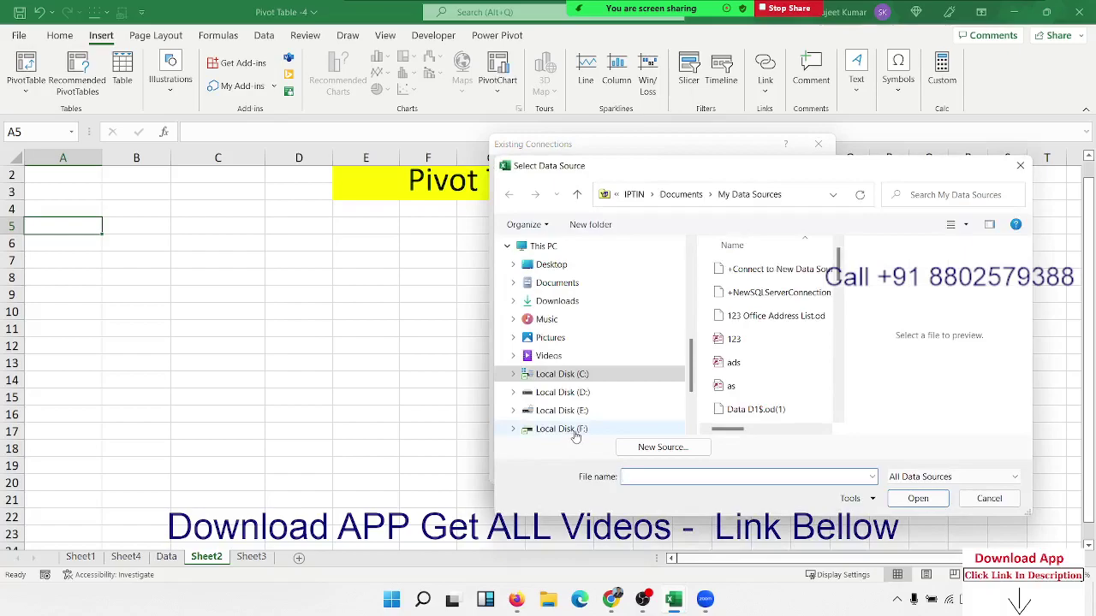
Step: Select the Pivot Table -4 workbook in F:\Data\MS Excel as the external source
left_click(586, 435)
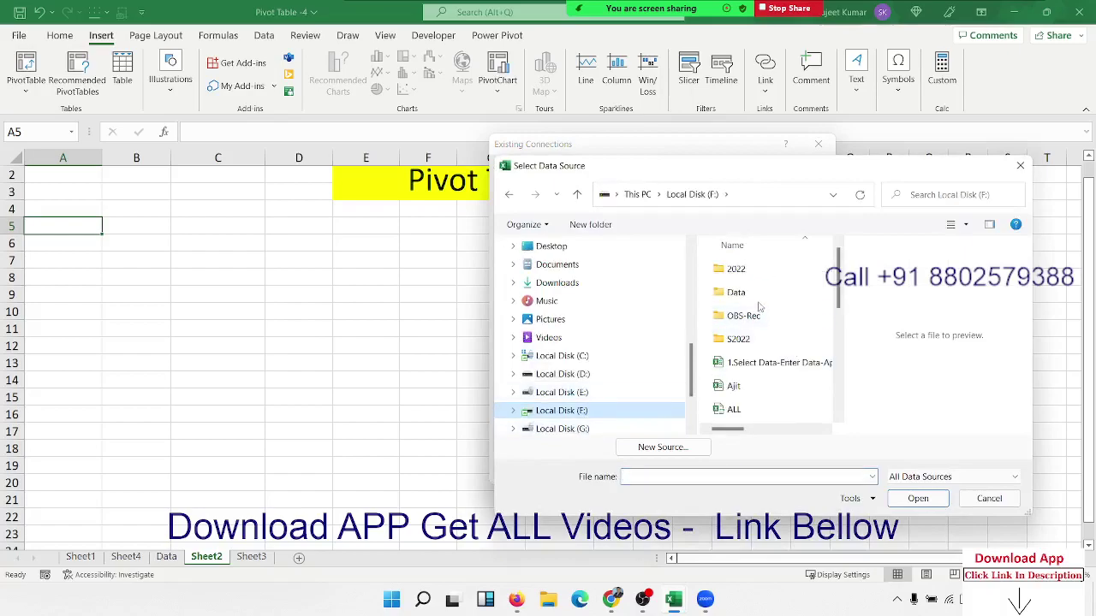
double_click(757, 294)
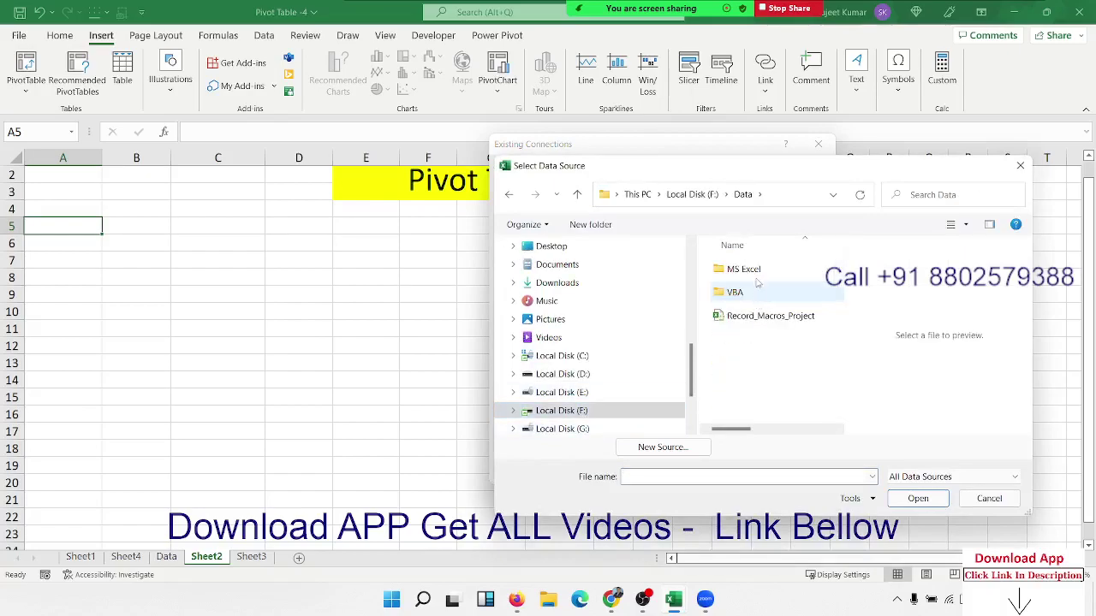
double_click(757, 272)
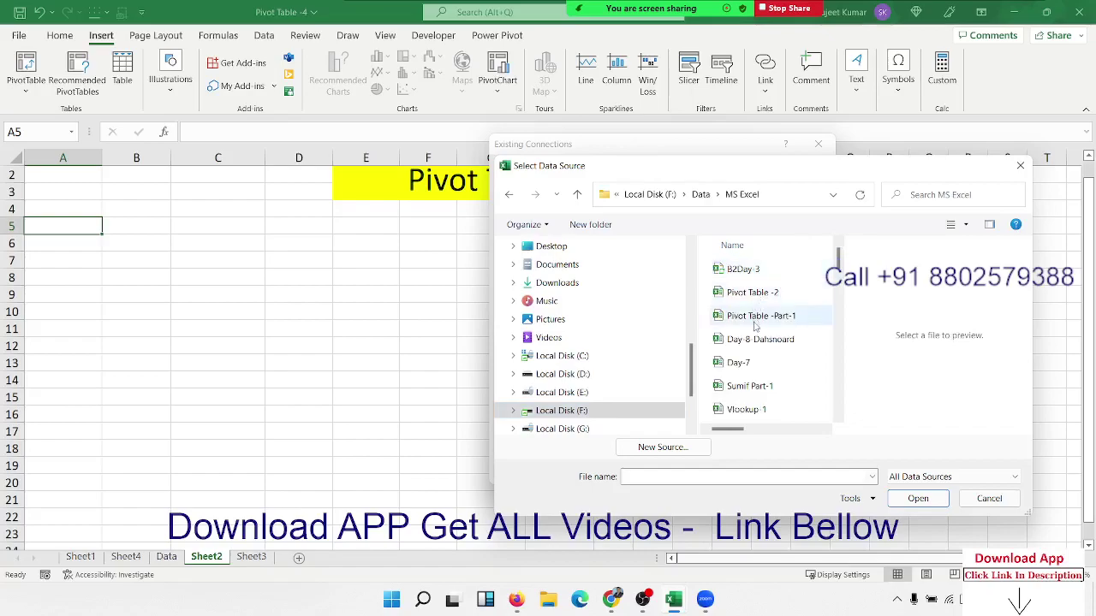
left_click(756, 324)
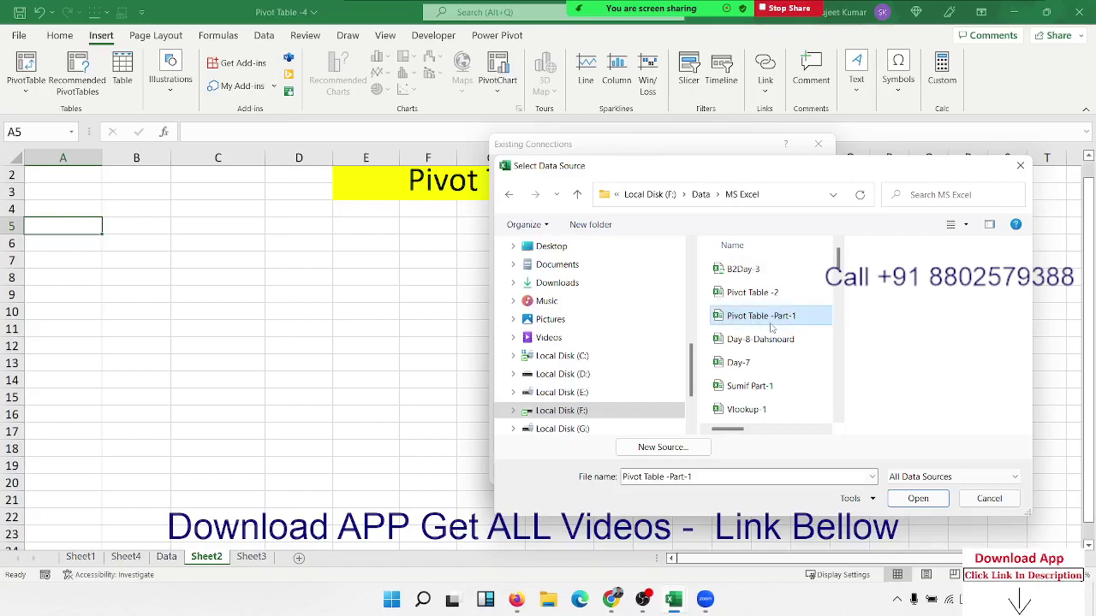
key("p")
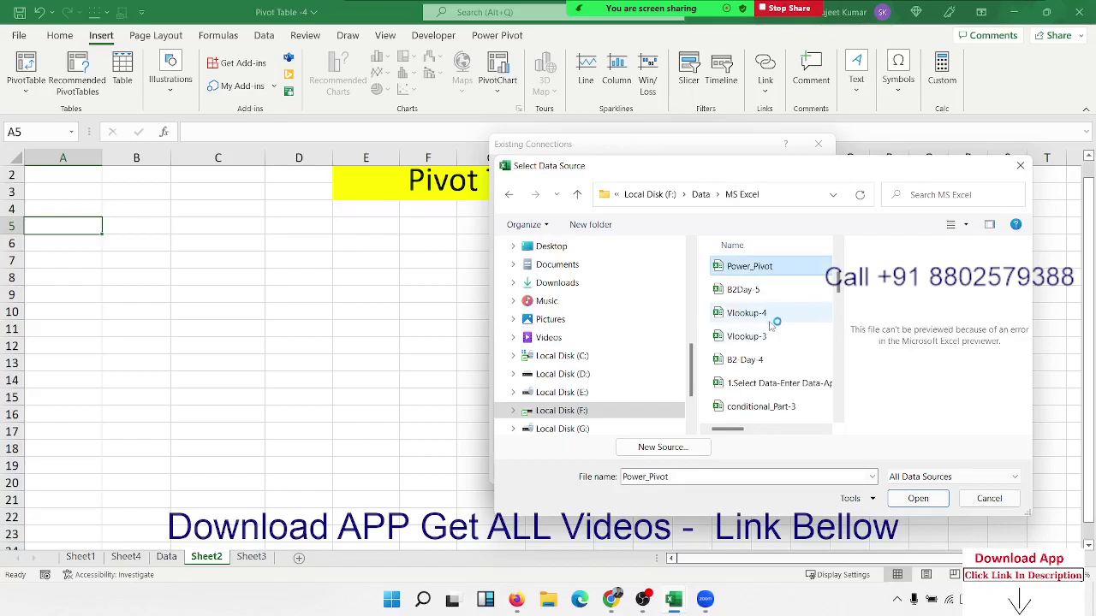
key("p")
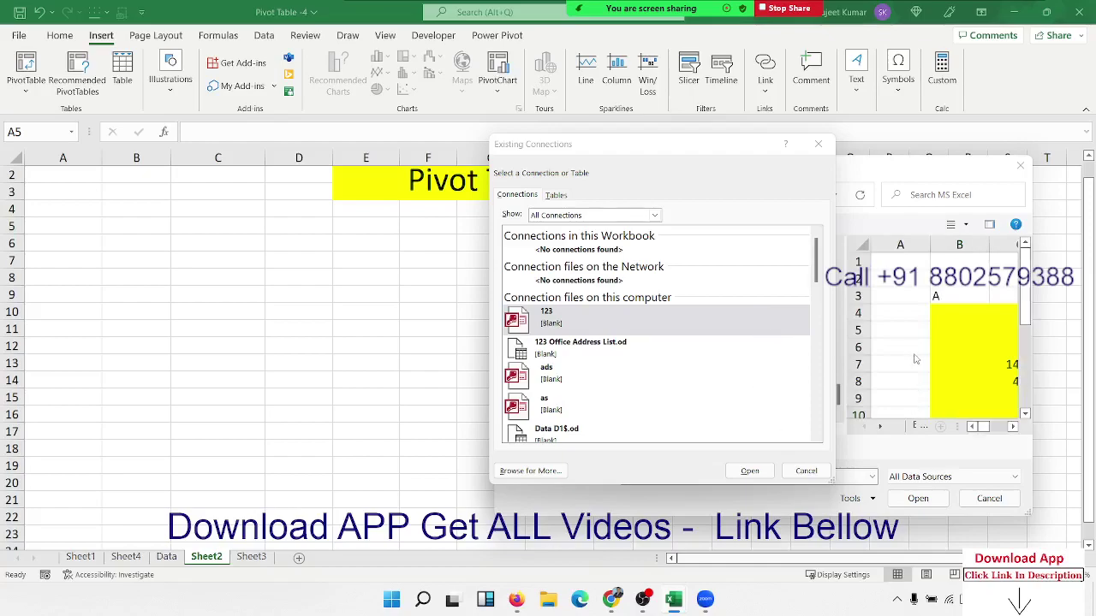
mouse_move(899, 180)
left_mouse_down()
mouse_move(364, 94)
mouse_move(404, 94)
left_mouse_up()
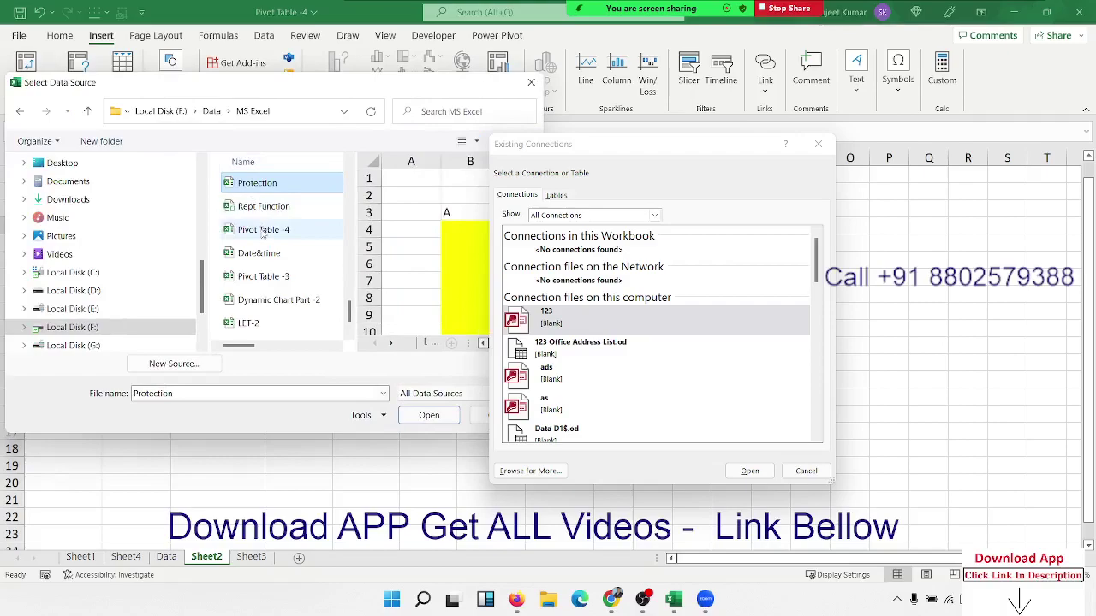
left_click(264, 230)
left_click(426, 416)
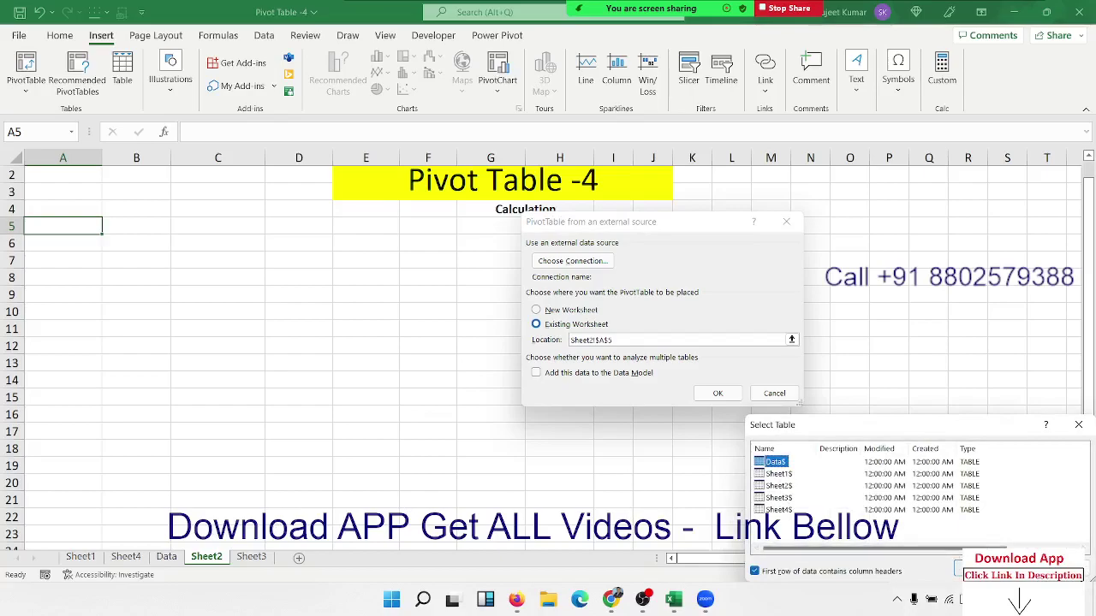
Step: Use the Data$ table from Pivot Table -4 and create PivotTable3 at A5 on Sheet2
left_click(980, 570)
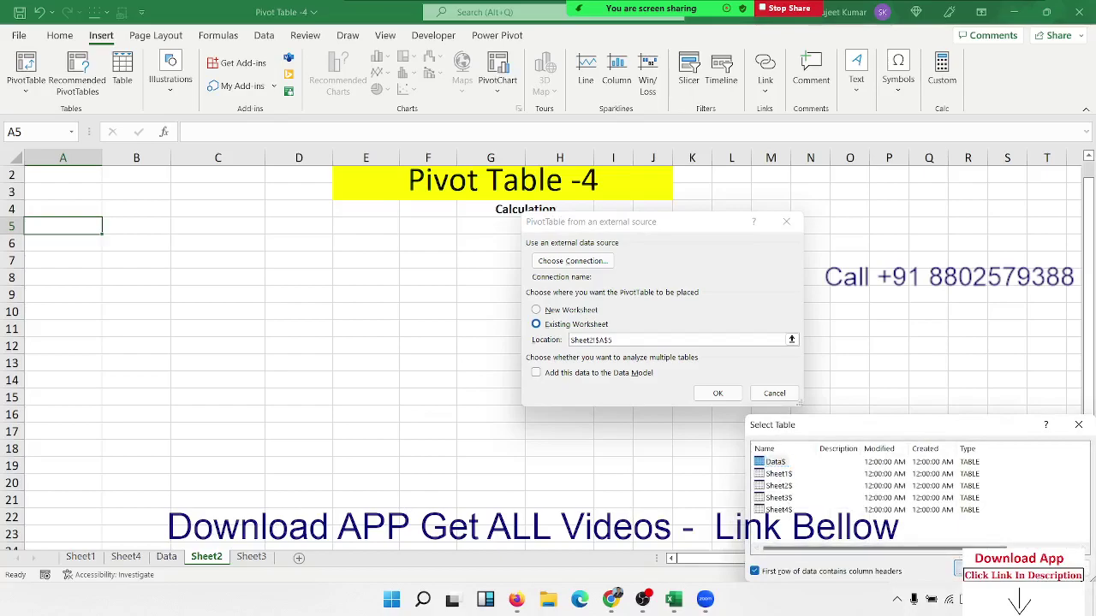
left_click(717, 392)
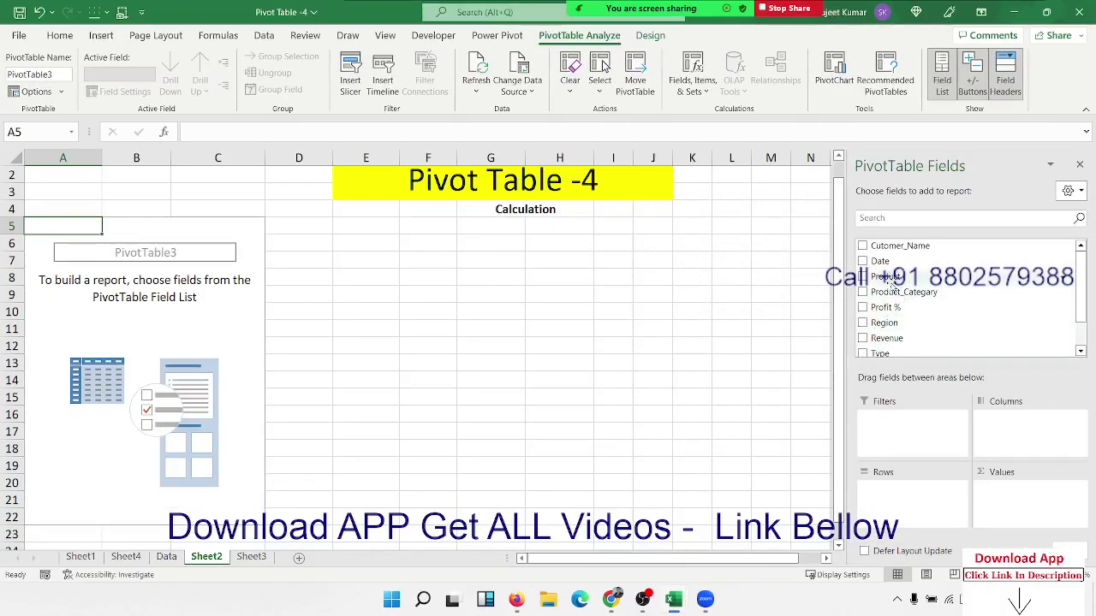
Step: Put Cutomer_Name in Rows, add Count of Type, then drag Count of Type back out of Values
scroll(894, 319, "down", 1)
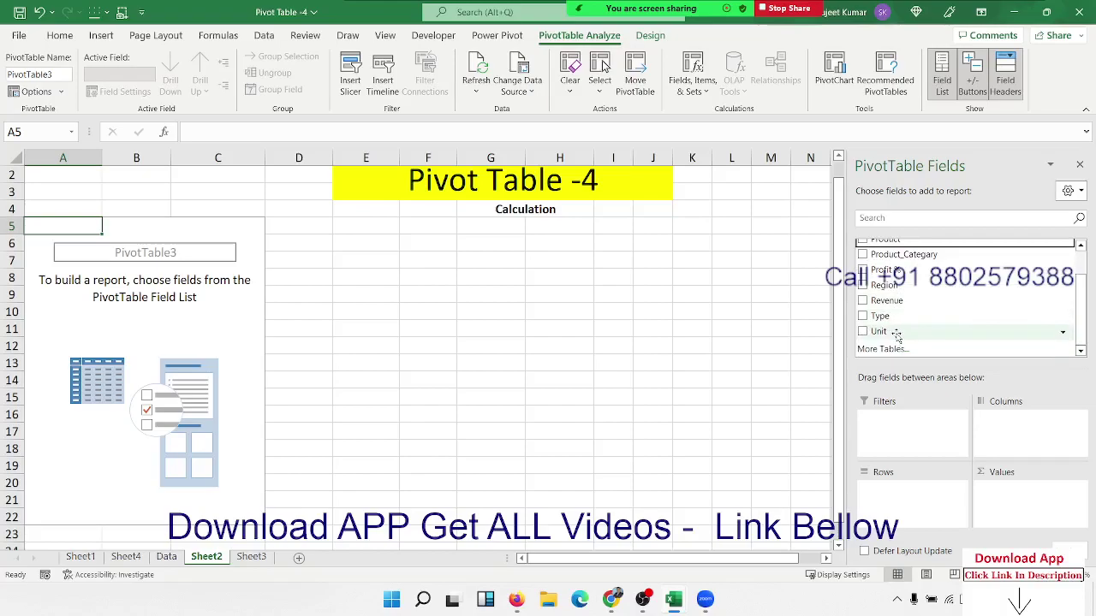
scroll(896, 335, "up", 1)
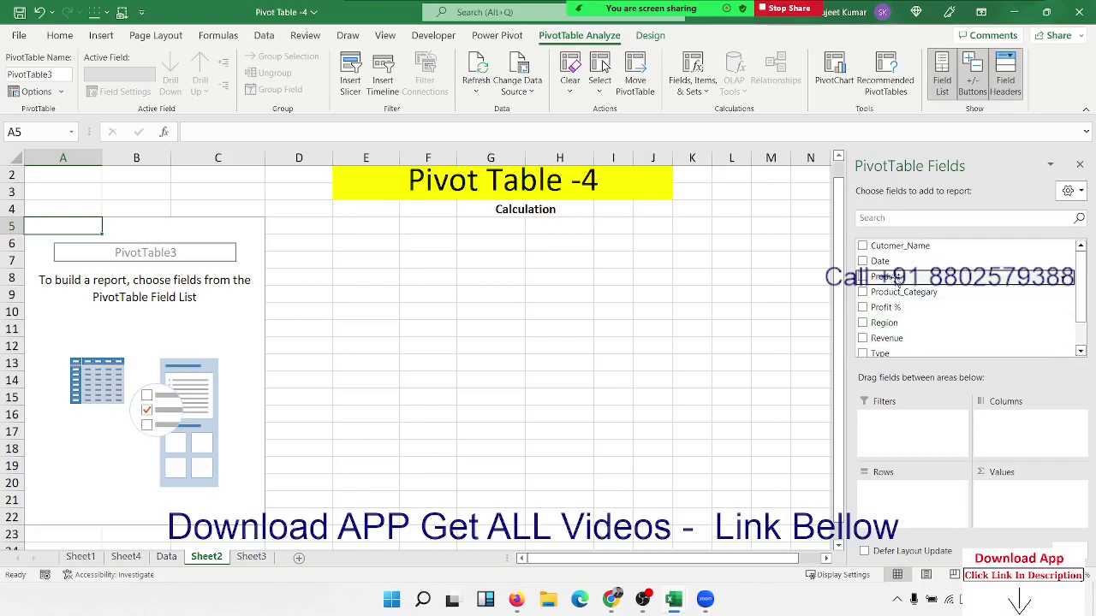
left_click_drag(899, 246, 907, 496)
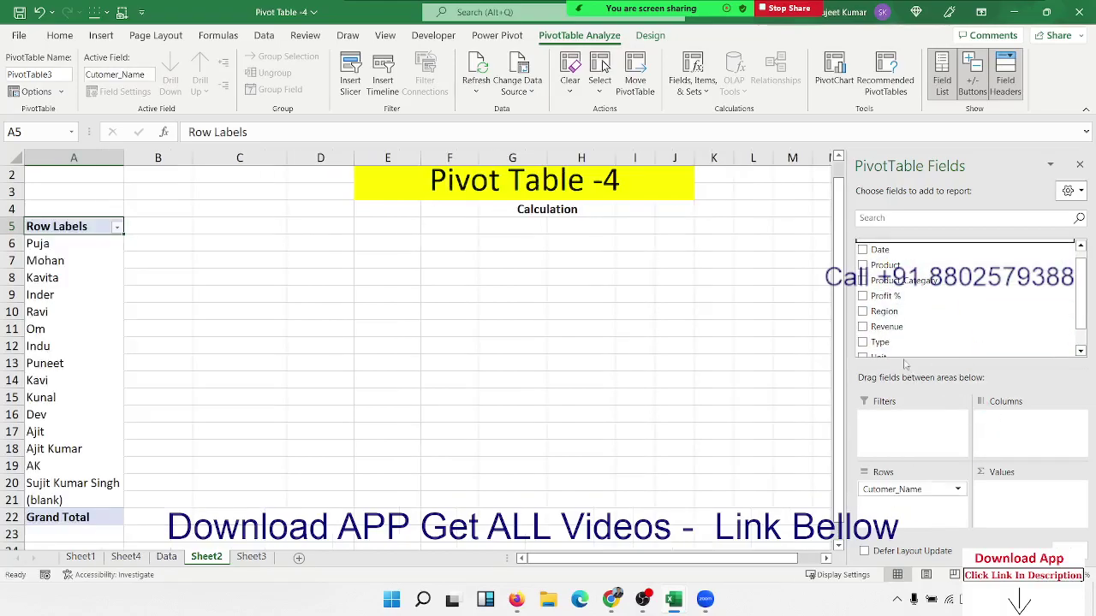
left_click_drag(886, 341, 1002, 497)
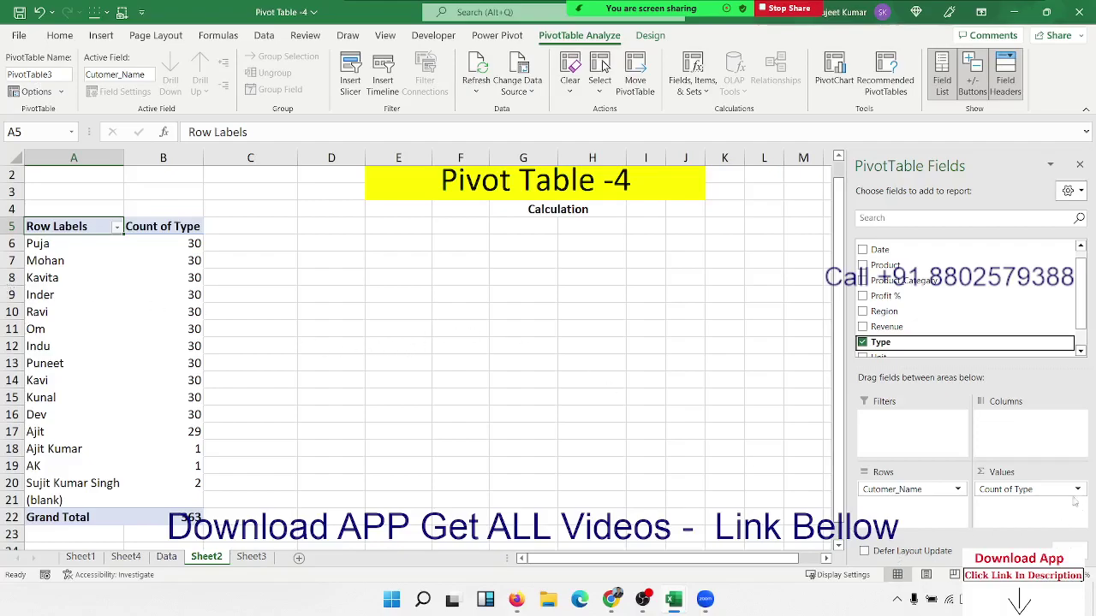
mouse_move(1053, 489)
left_mouse_down()
mouse_move(1002, 325)
mouse_move(1008, 489)
mouse_move(179, 569)
left_mouse_up()
scroll(985, 317, "down", 1)
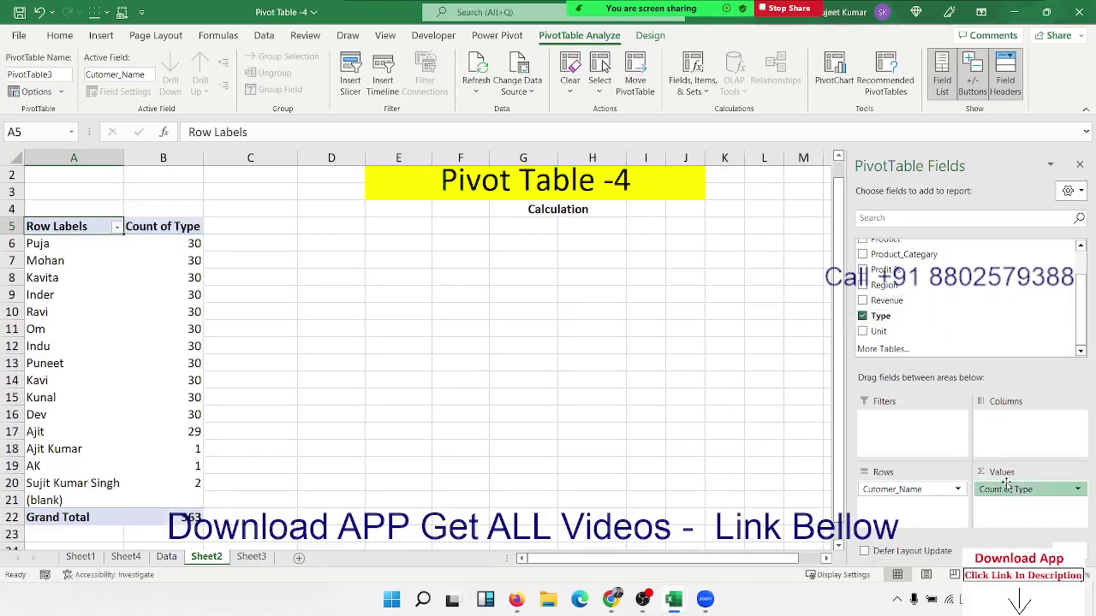
Step: Add Sheet5 and start a PivotTable from an external data source, reviewing the existing connections
left_click(299, 559)
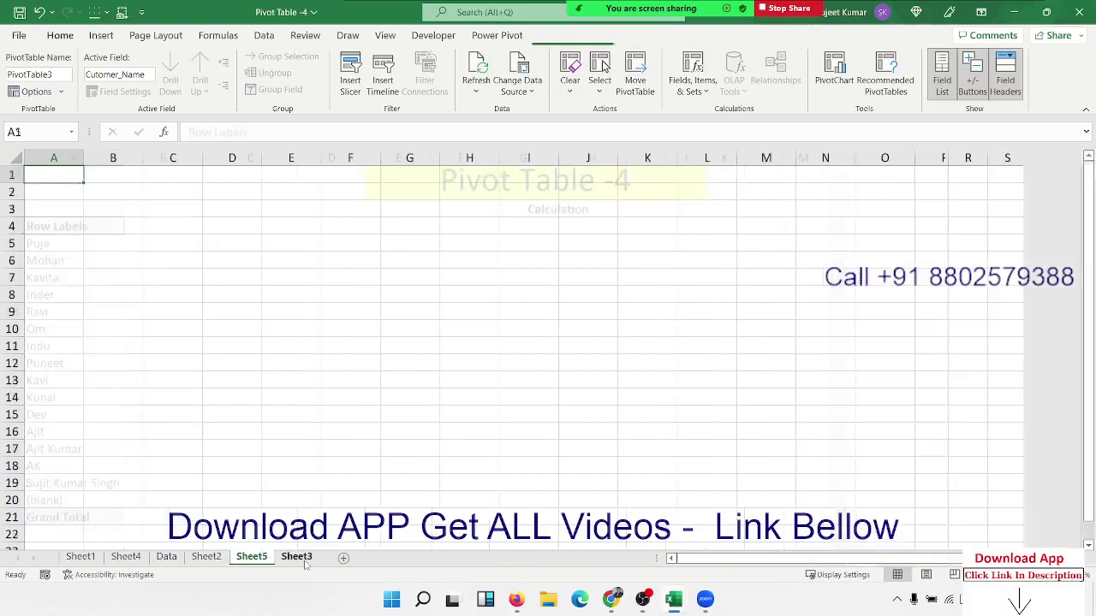
left_click(101, 35)
left_click(26, 81)
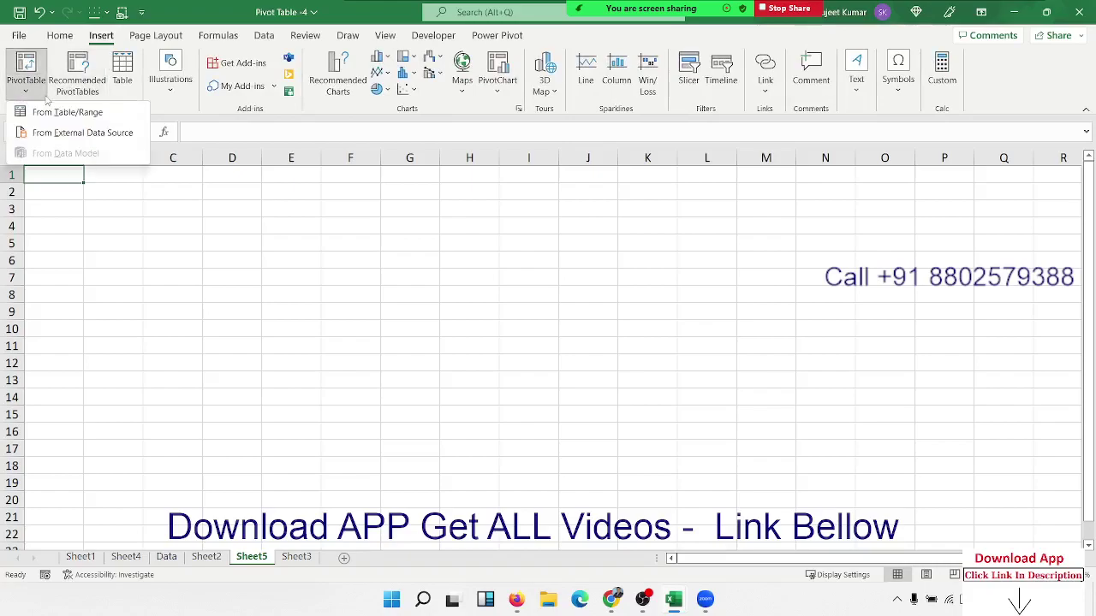
left_click(69, 134)
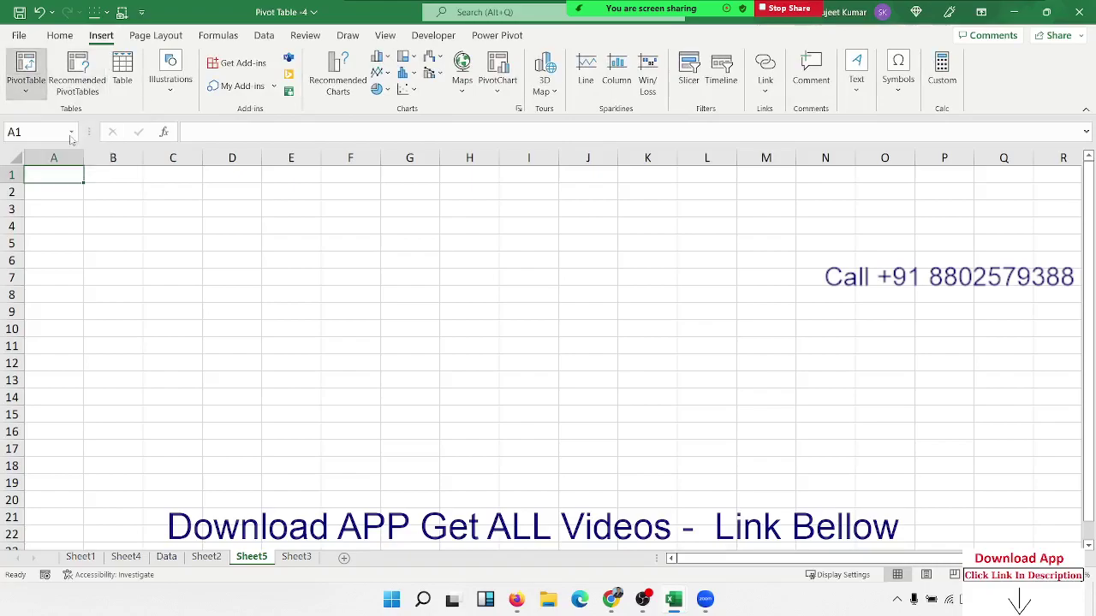
left_click(580, 269)
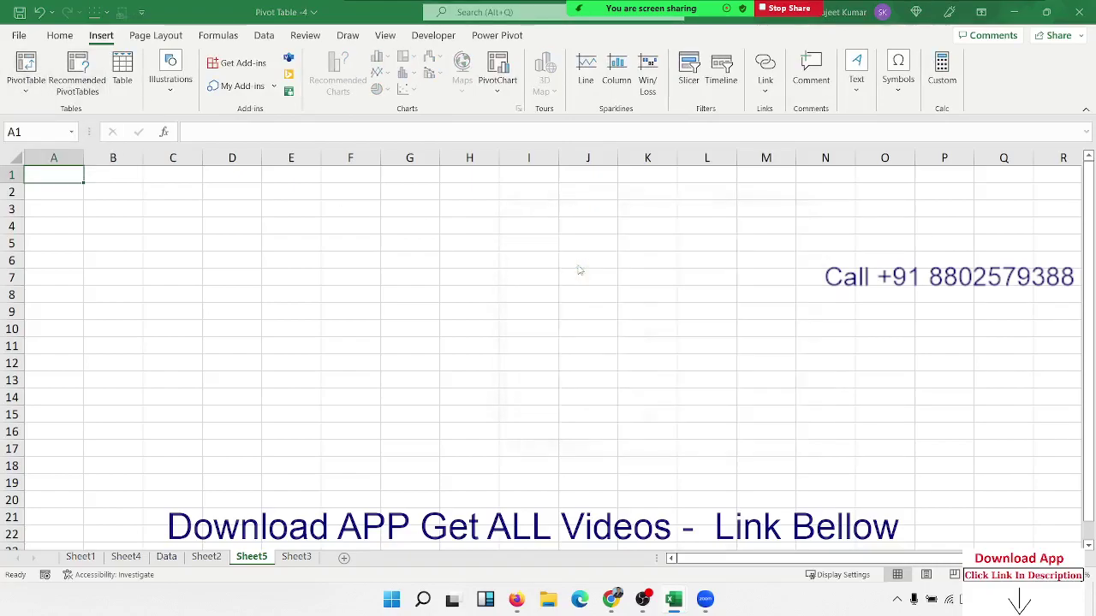
scroll(690, 292, "down", 5)
scroll(690, 293, "down", 5)
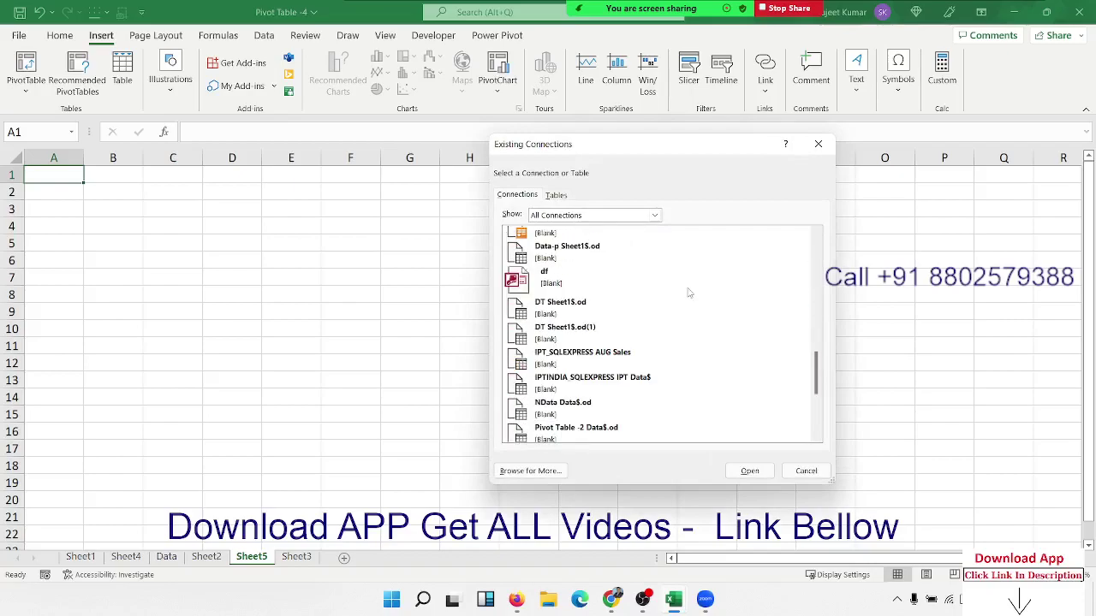
scroll(690, 293, "up", 10)
scroll(690, 293, "up", 10)
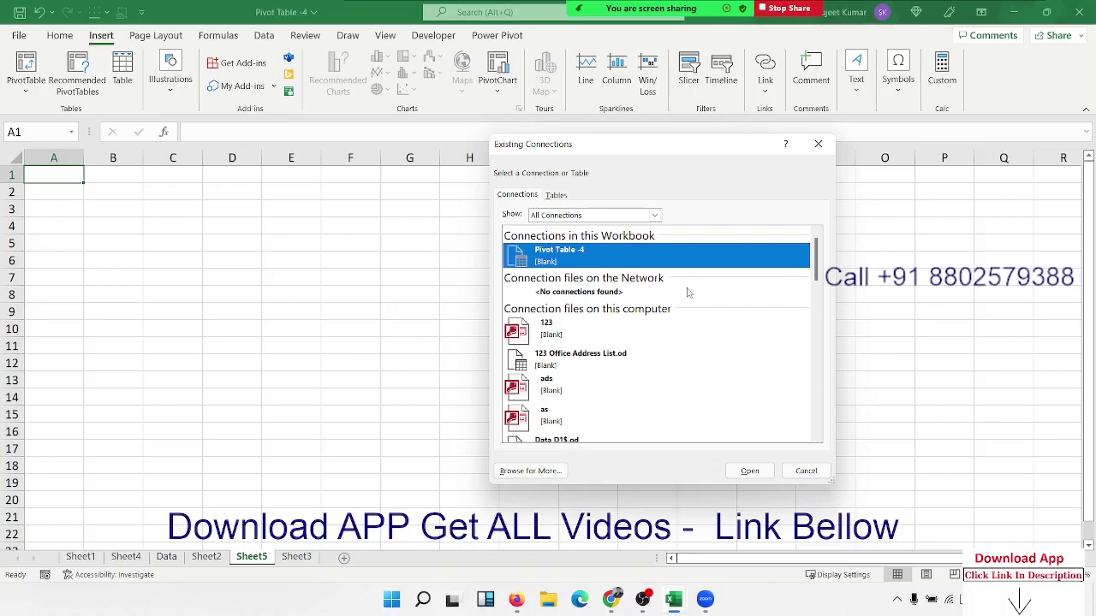
scroll(573, 353, "down", 3)
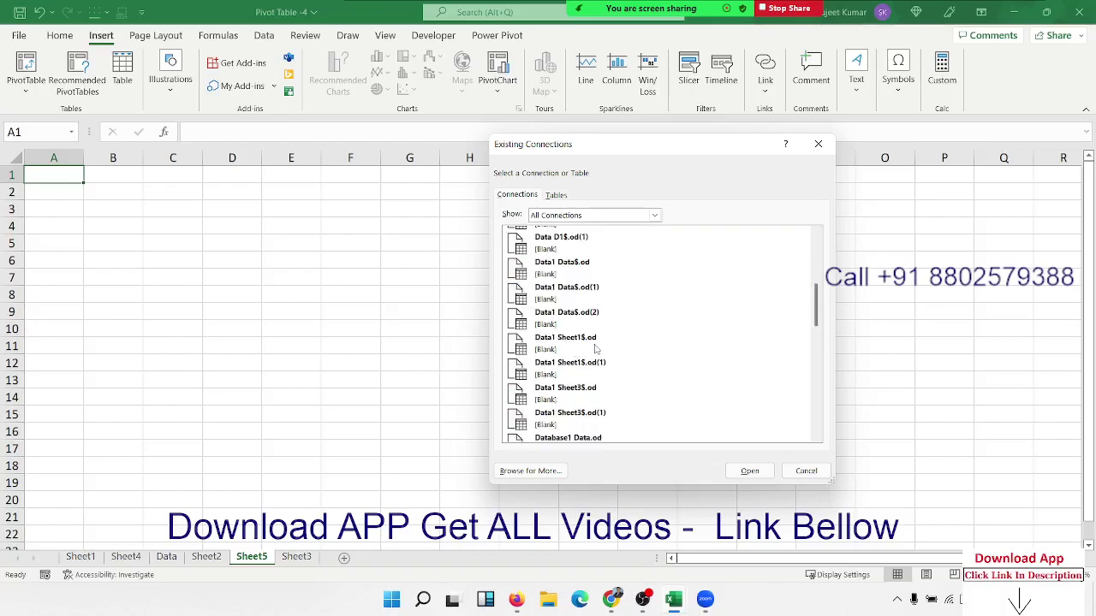
scroll(599, 349, "down", 3)
scroll(601, 355, "down", 3)
scroll(602, 361, "down", 3)
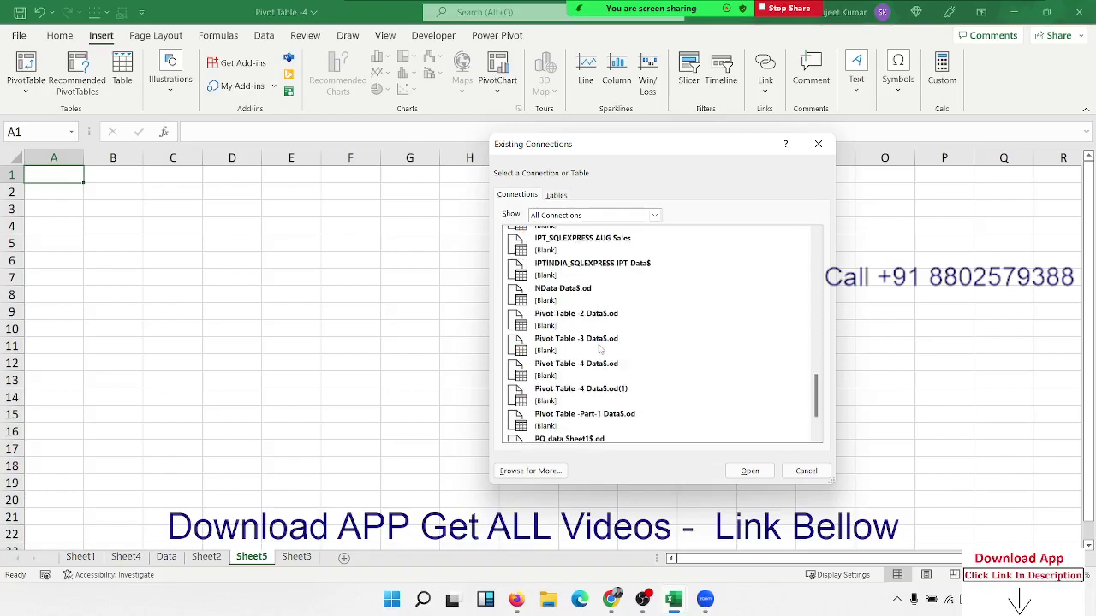
scroll(605, 368, "down", 1)
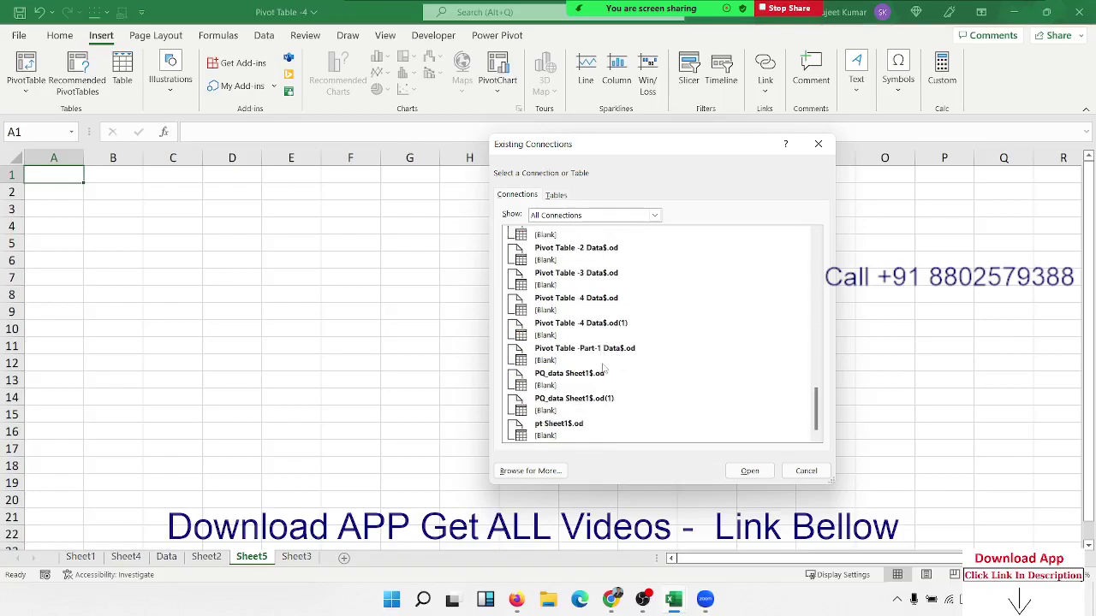
Step: Browse to Documents, open Database7 as the data source and choose its D1 table
left_click(553, 472)
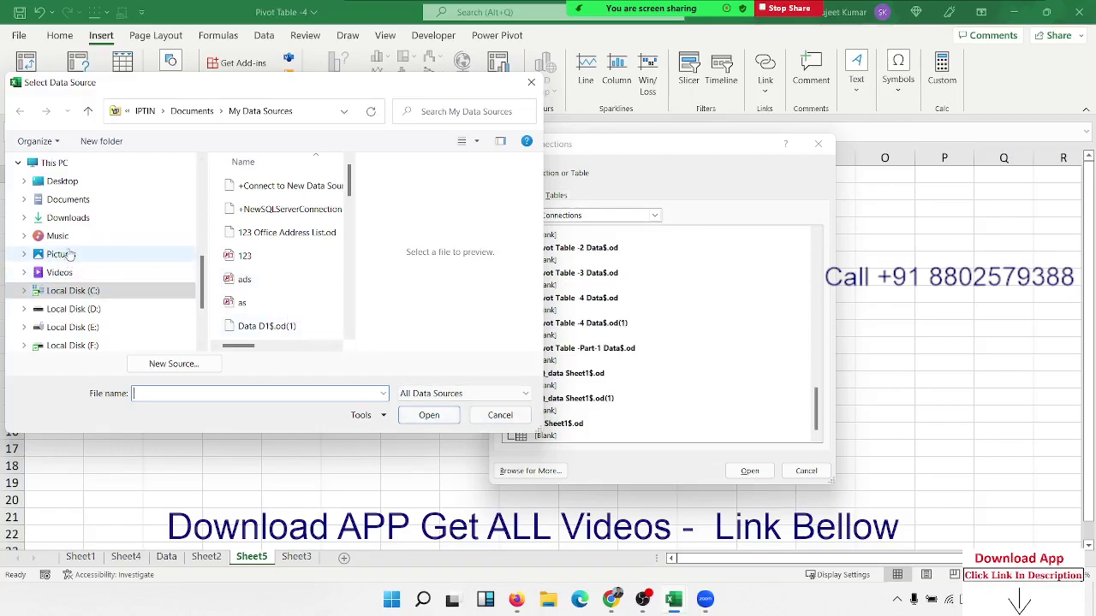
left_click(68, 219)
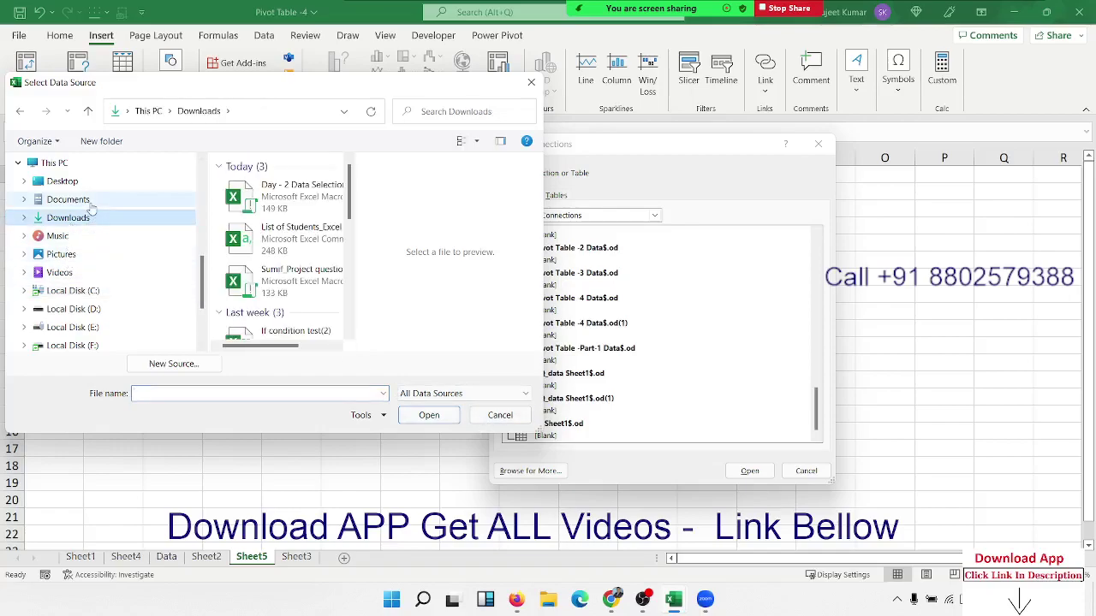
left_click(89, 202)
left_click(298, 219)
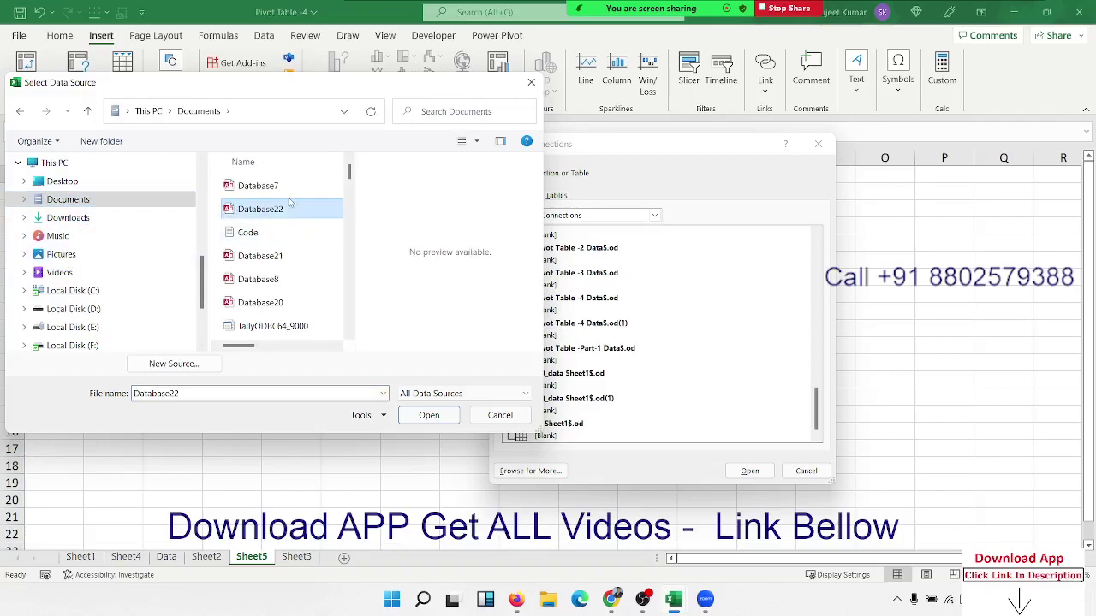
left_click(289, 189)
left_click(422, 418)
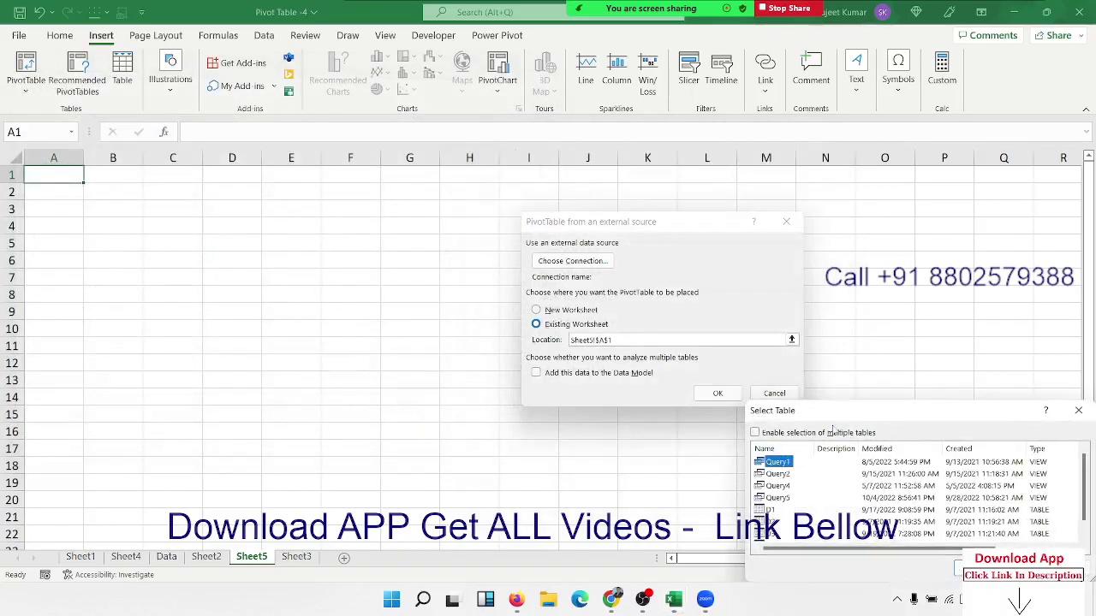
left_click_drag(829, 418, 355, 151)
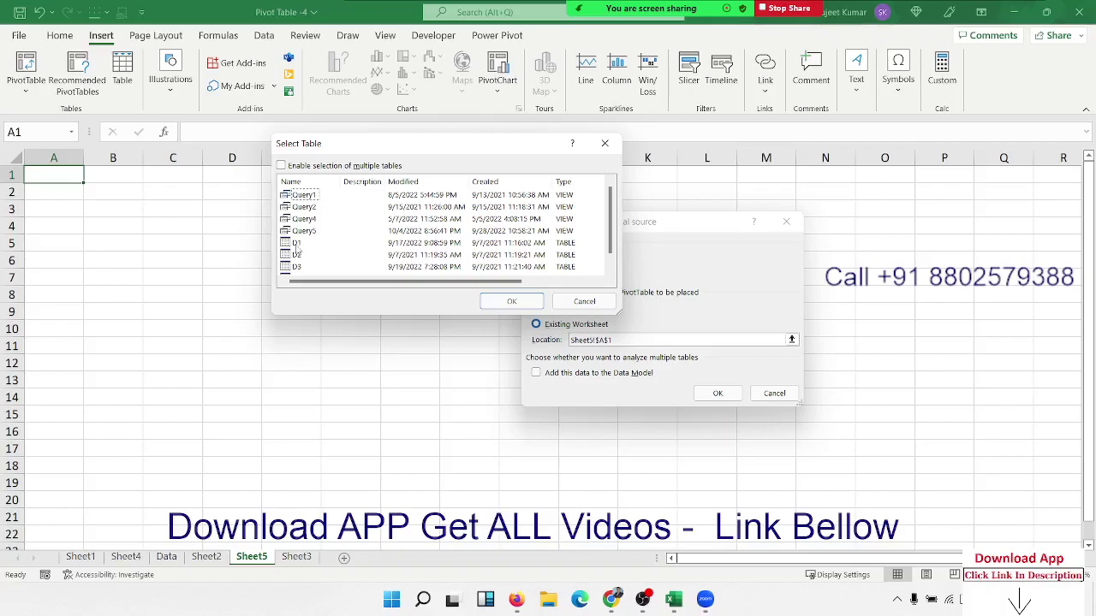
left_click(297, 243)
left_click(493, 306)
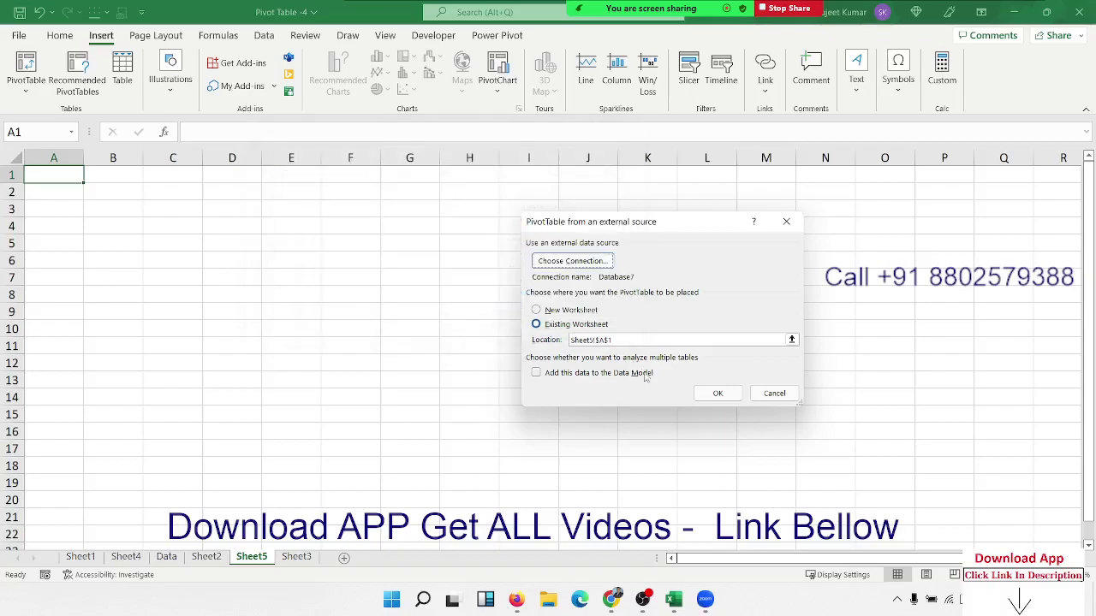
Step: Create the empty PivotTable4 at Sheet5!$A$1 from the Database7 connection
left_click(732, 401)
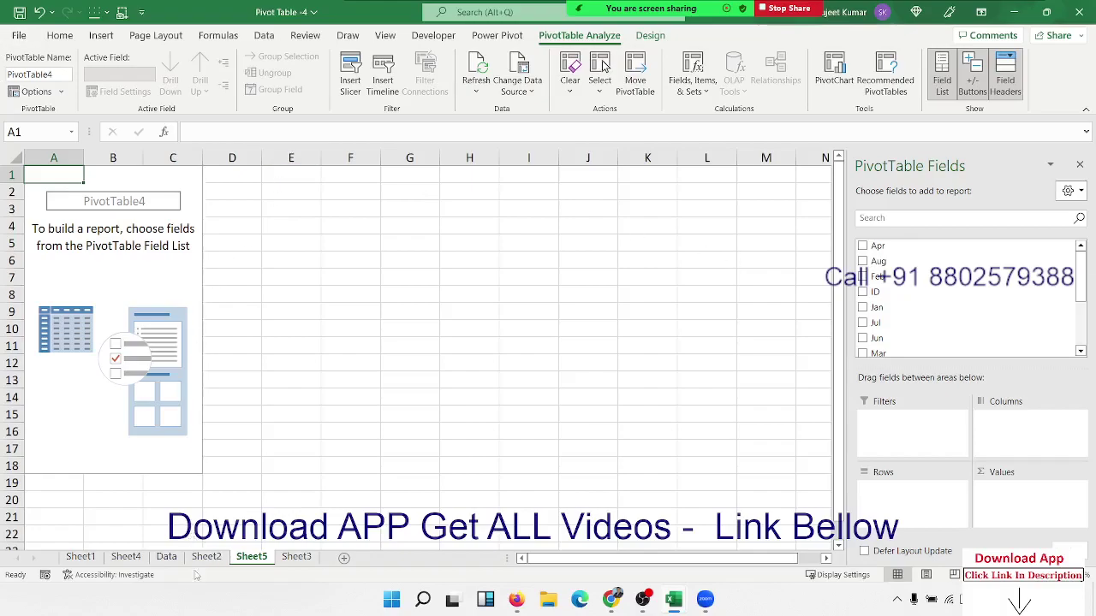
Step: On Sheet3, start an external-source PivotTable and browse for a new data source
left_click(296, 557)
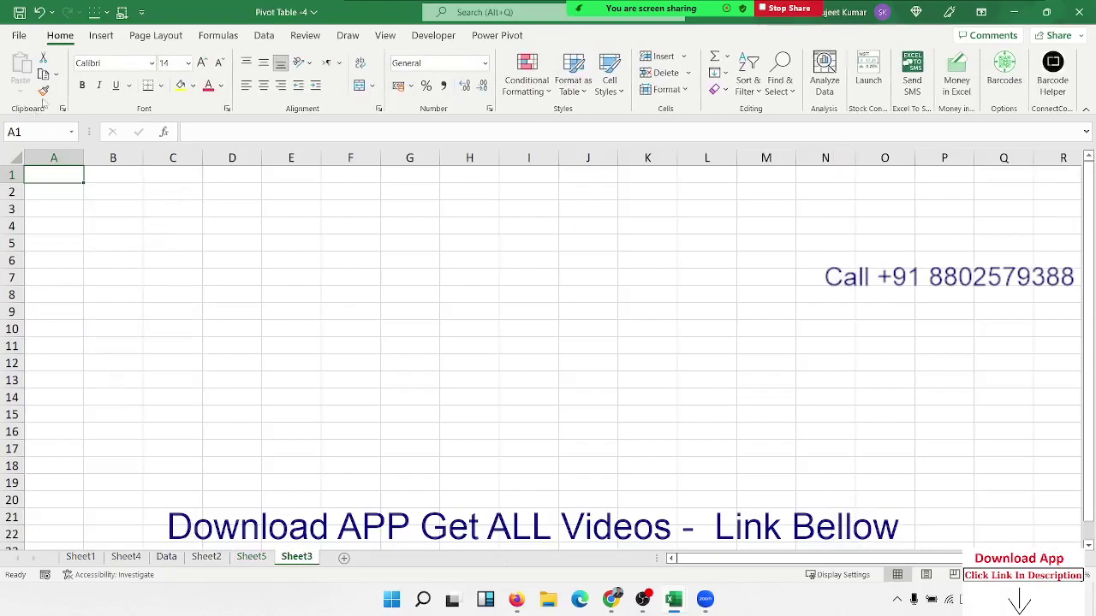
left_click(494, 36)
left_click(428, 37)
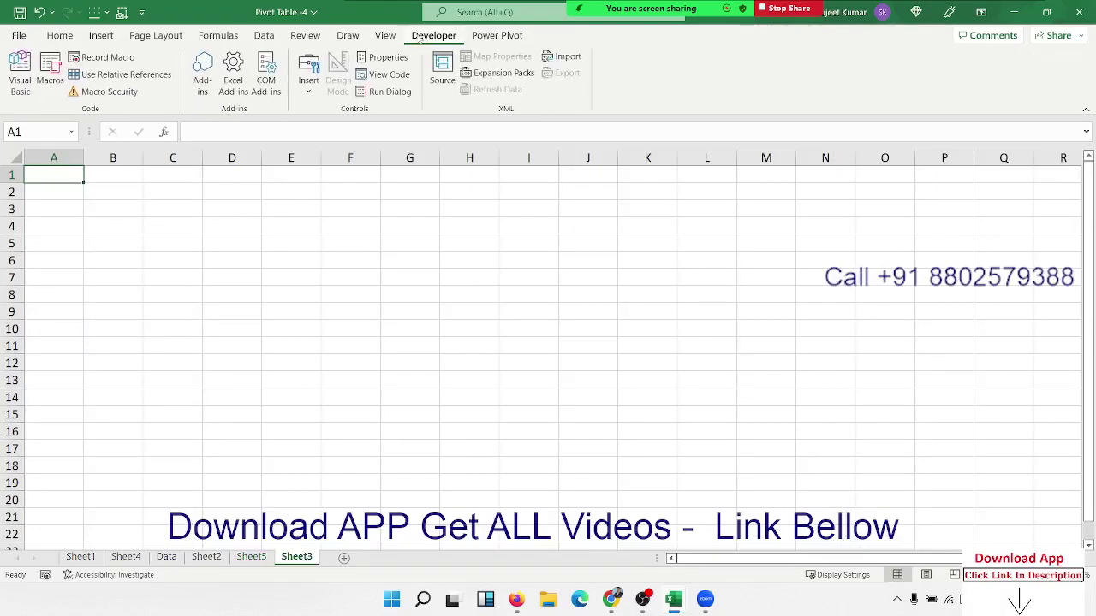
left_click(101, 35)
left_click(26, 93)
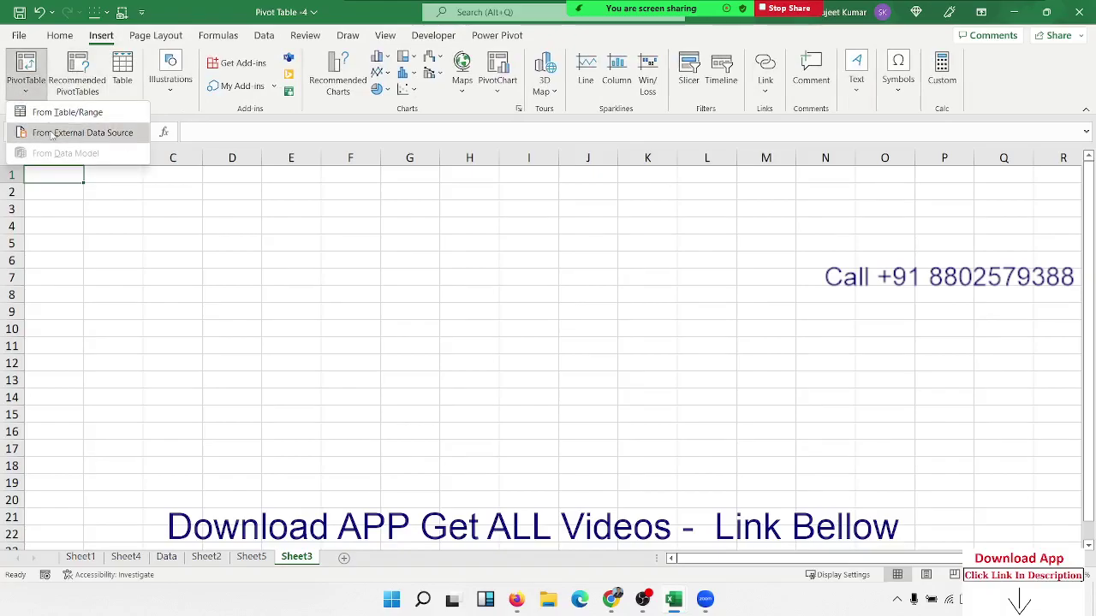
left_click(54, 133)
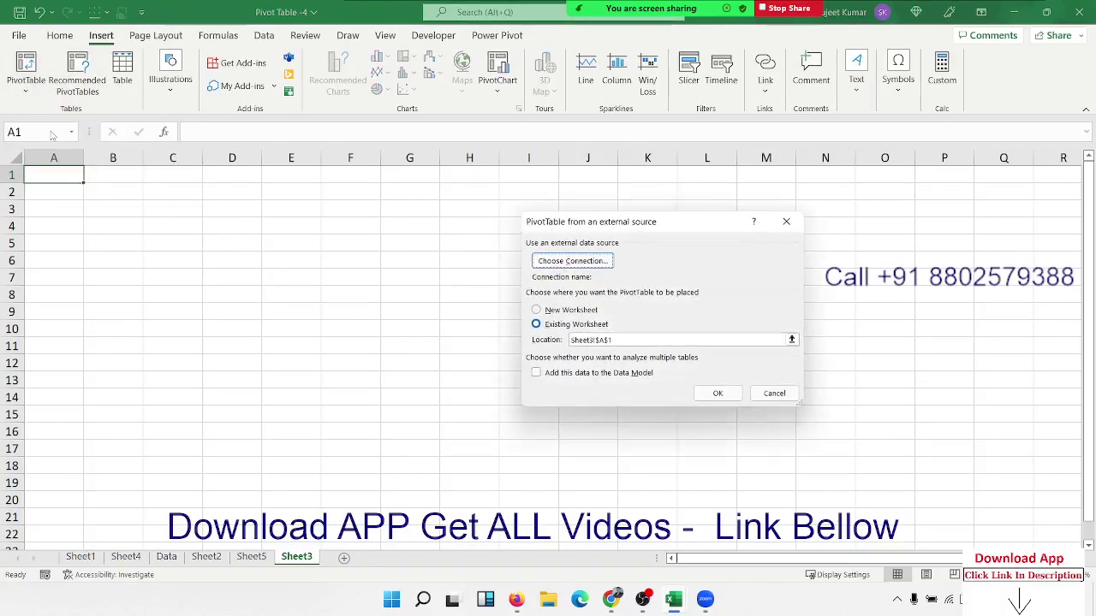
left_click(580, 261)
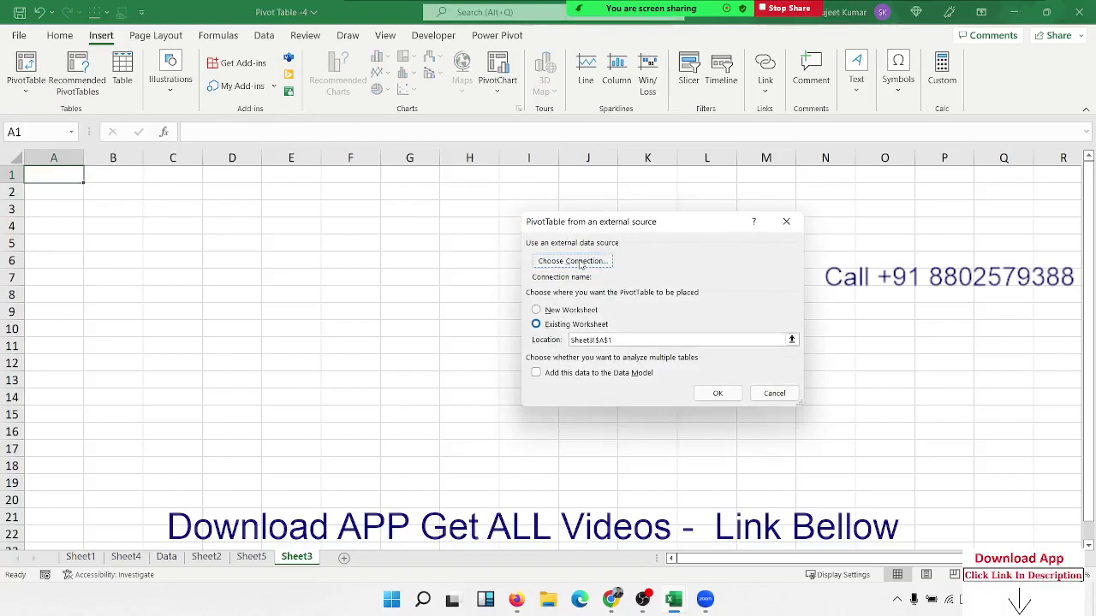
left_click(551, 472)
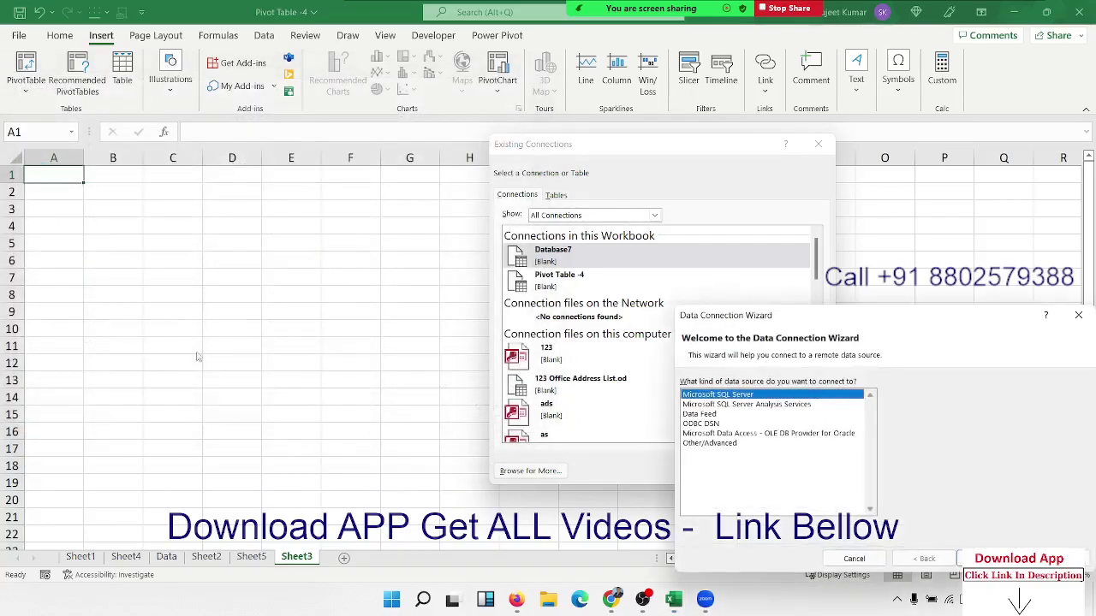
Step: Pick Other/Advanced in the Data Connection Wizard, then close Data Link Properties and the wizard unconnected
left_click_drag(784, 325, 306, 111)
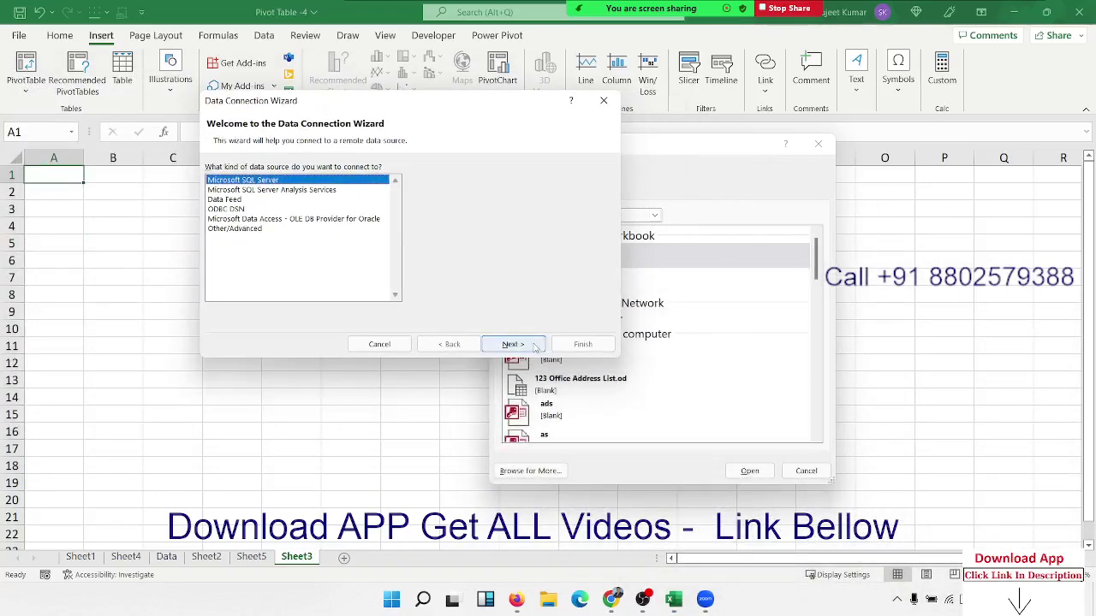
left_click(309, 190)
left_click(299, 200)
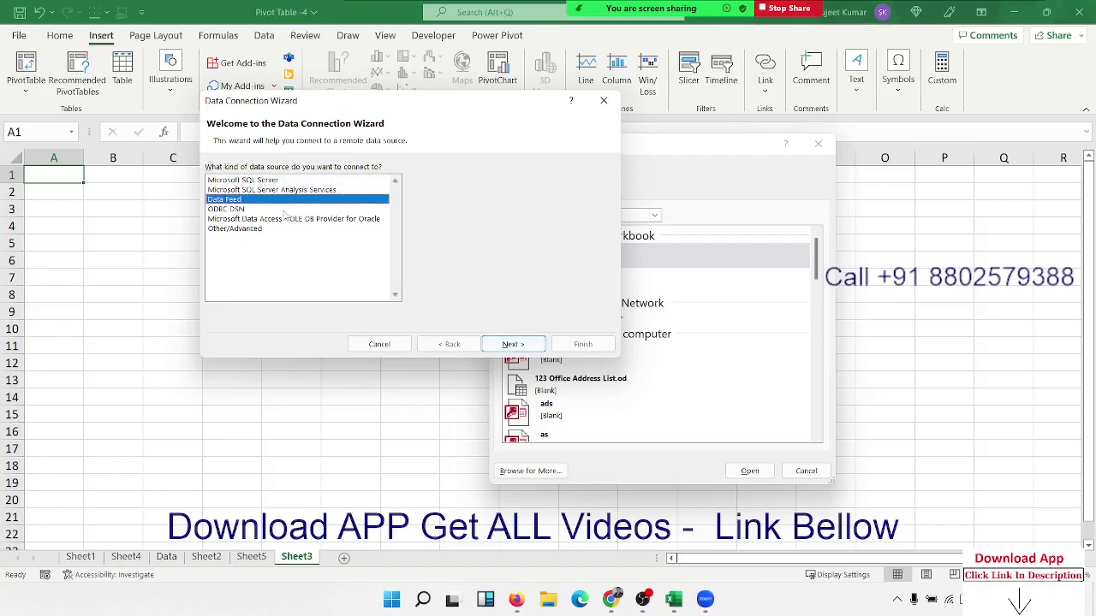
left_click(291, 210)
left_click(283, 220)
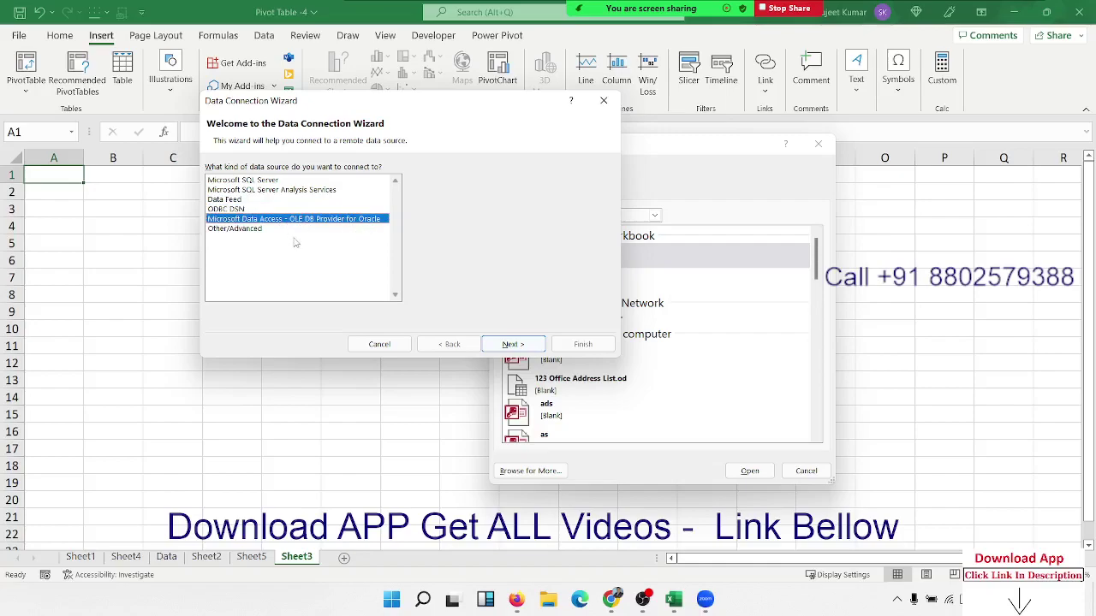
left_click(244, 229)
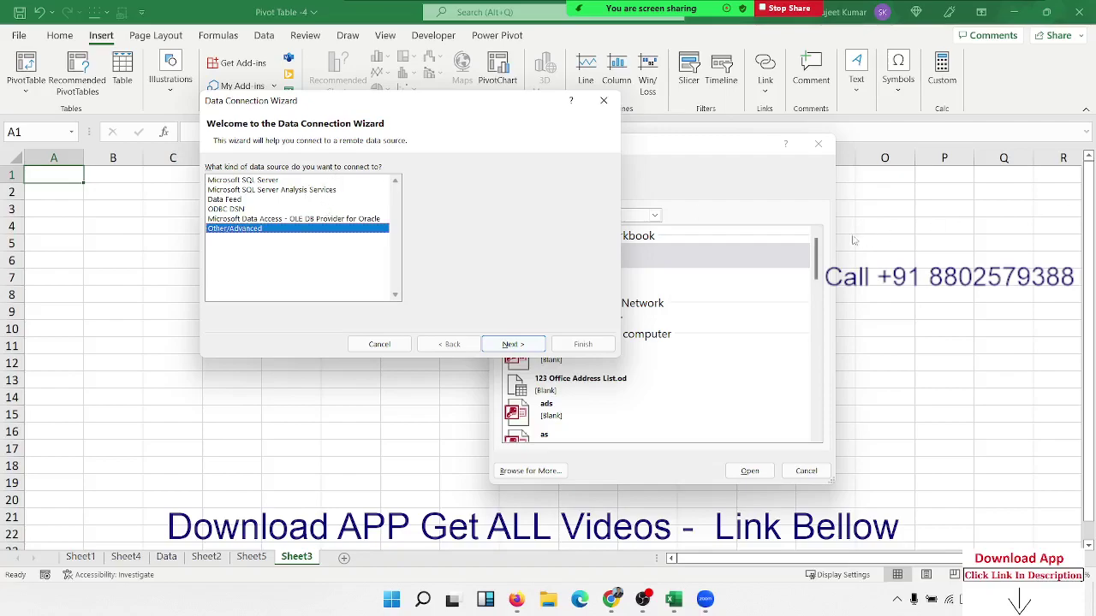
left_click(511, 344)
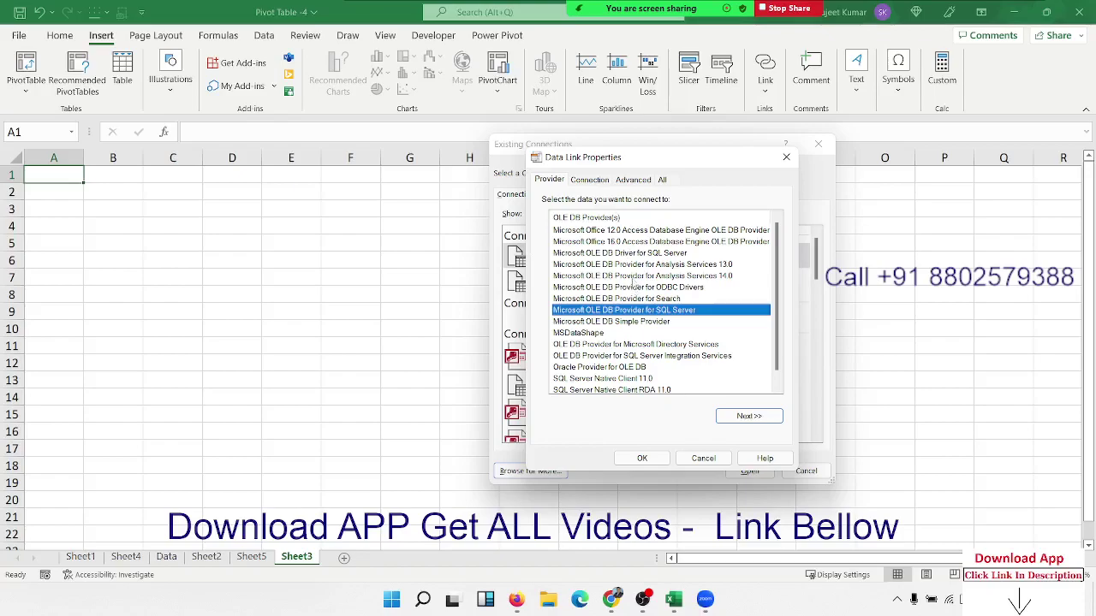
left_click(786, 157)
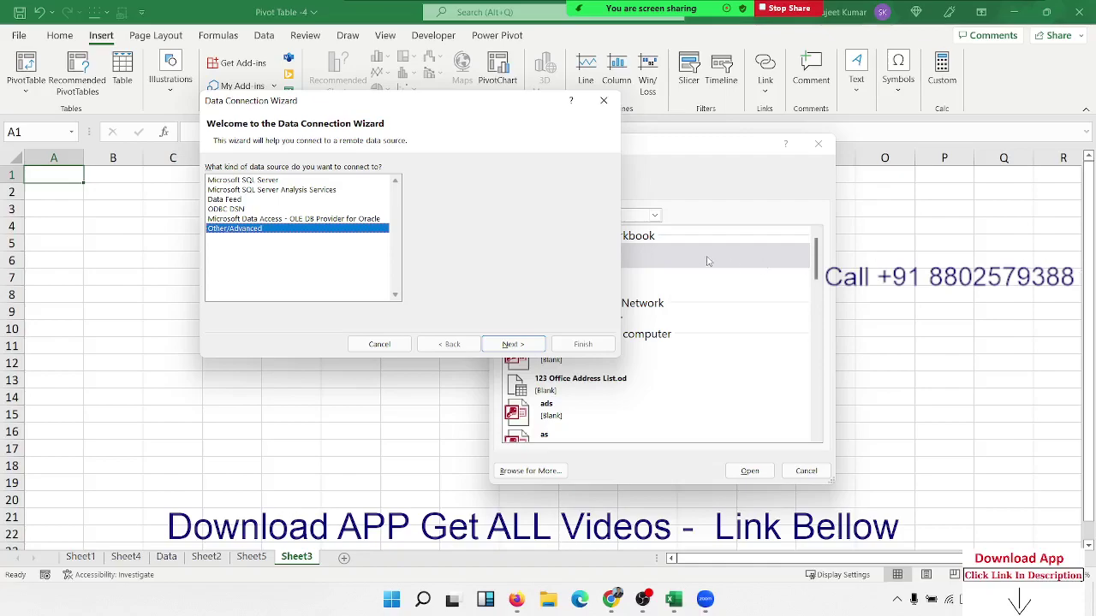
left_click(603, 103)
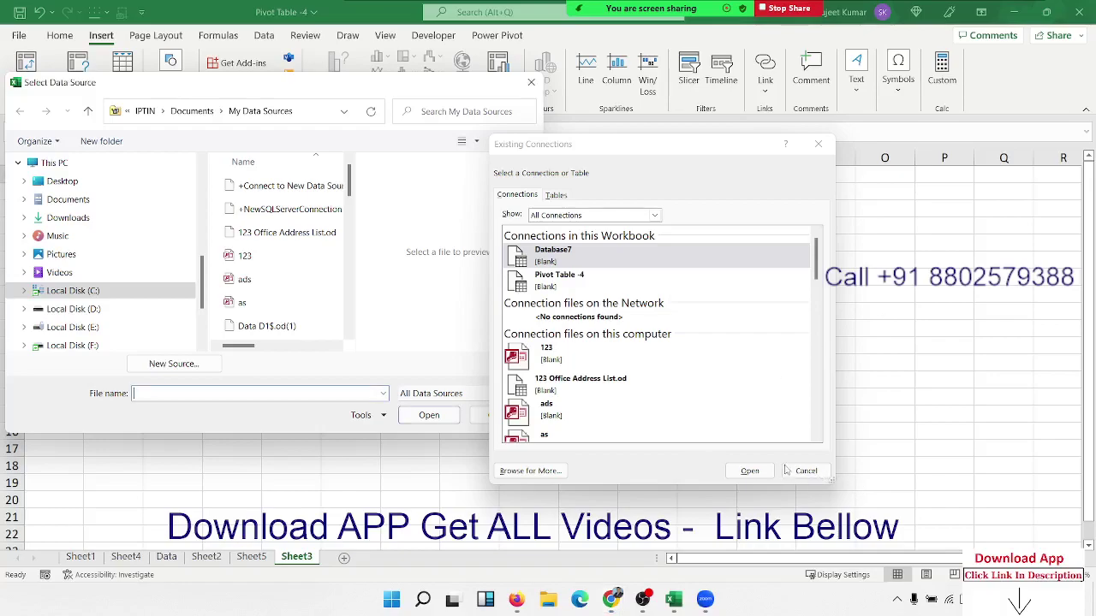
Step: Cancel Select Data Source, Existing Connections and the external PivotTable dialog without creating anything
left_click(818, 485)
left_click(466, 417)
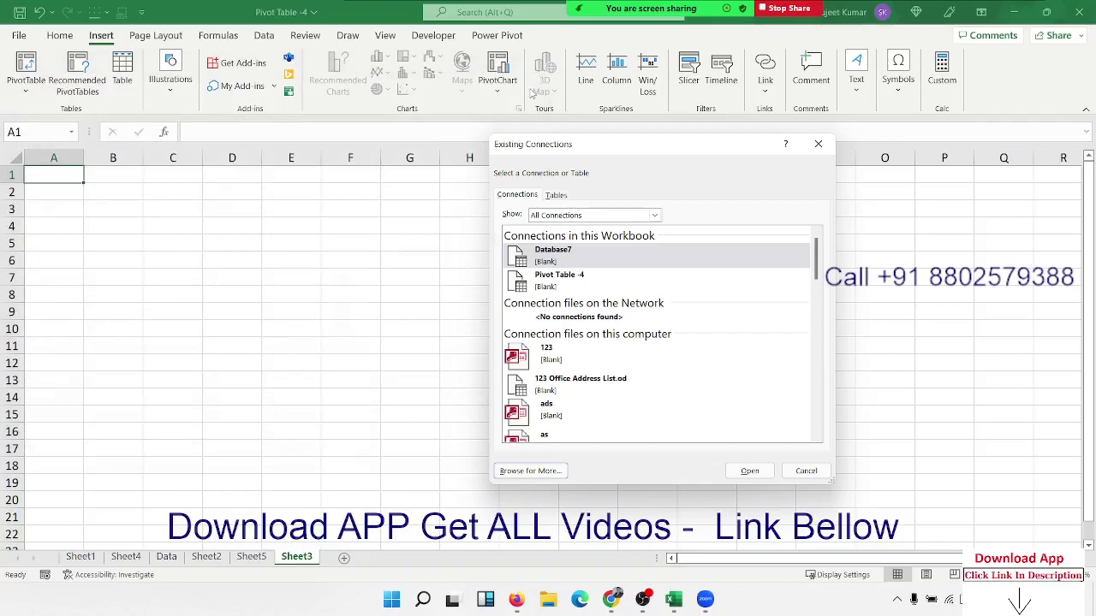
left_click(809, 150)
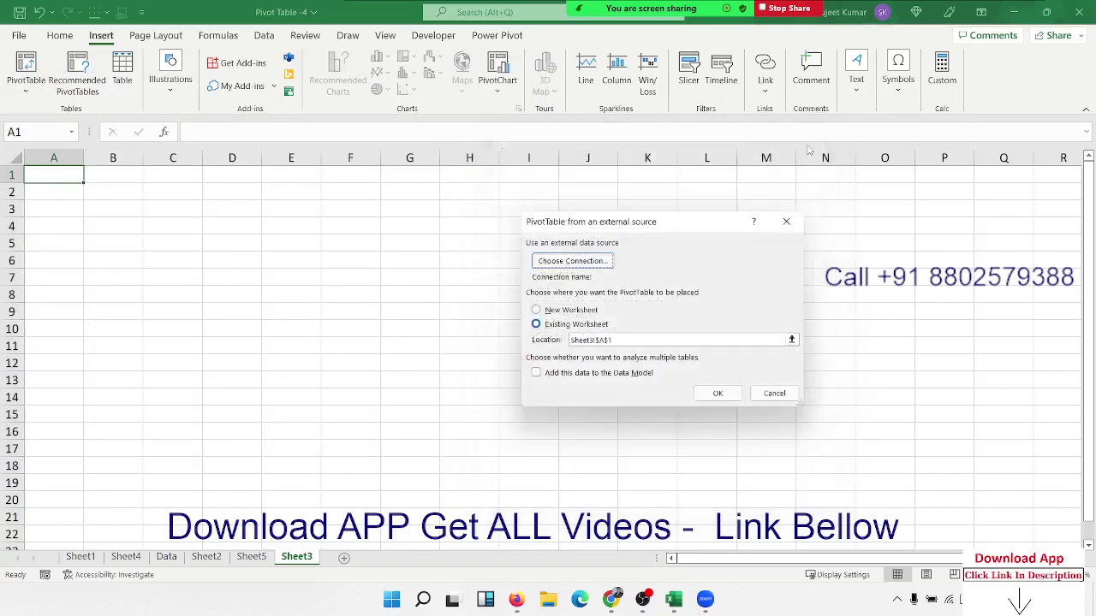
left_click(786, 222)
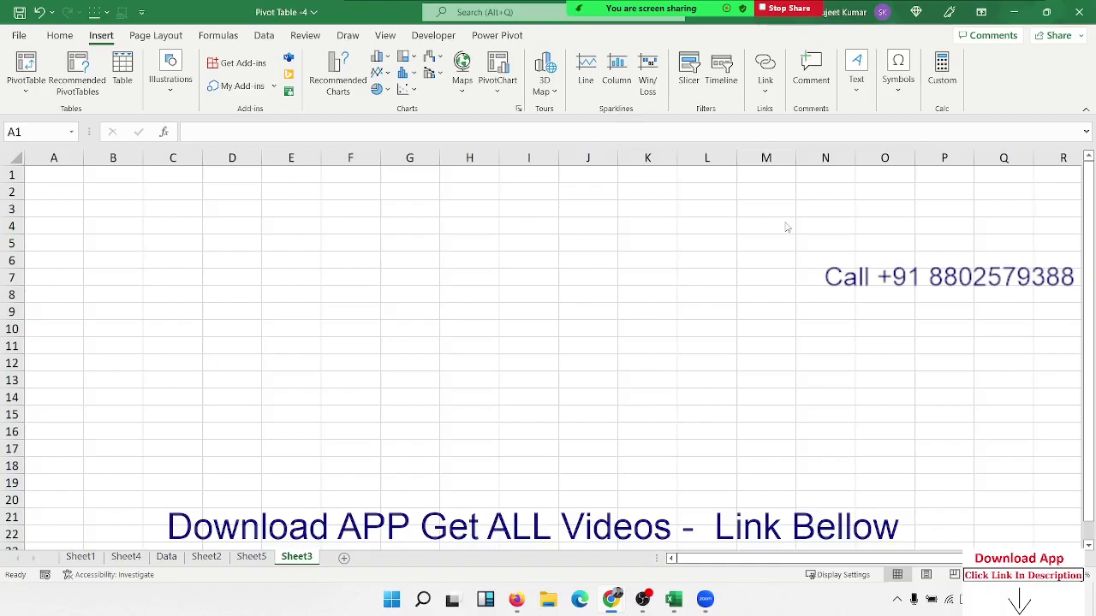
Step: Switch to the Data sheet and scroll back up to the top of the sales table
left_click(151, 565)
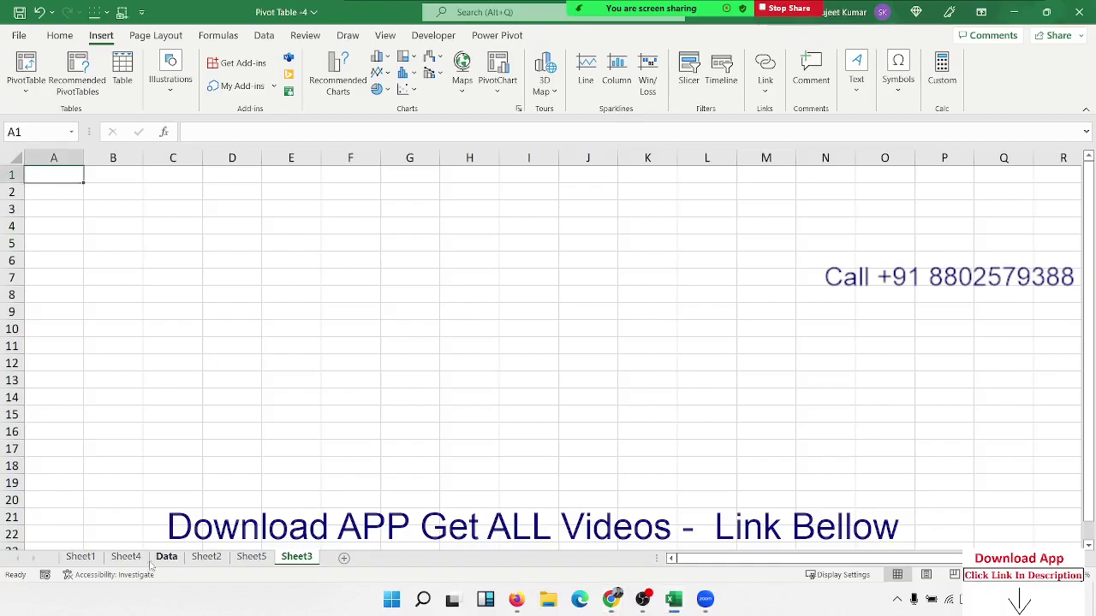
left_click(126, 557)
left_click(166, 557)
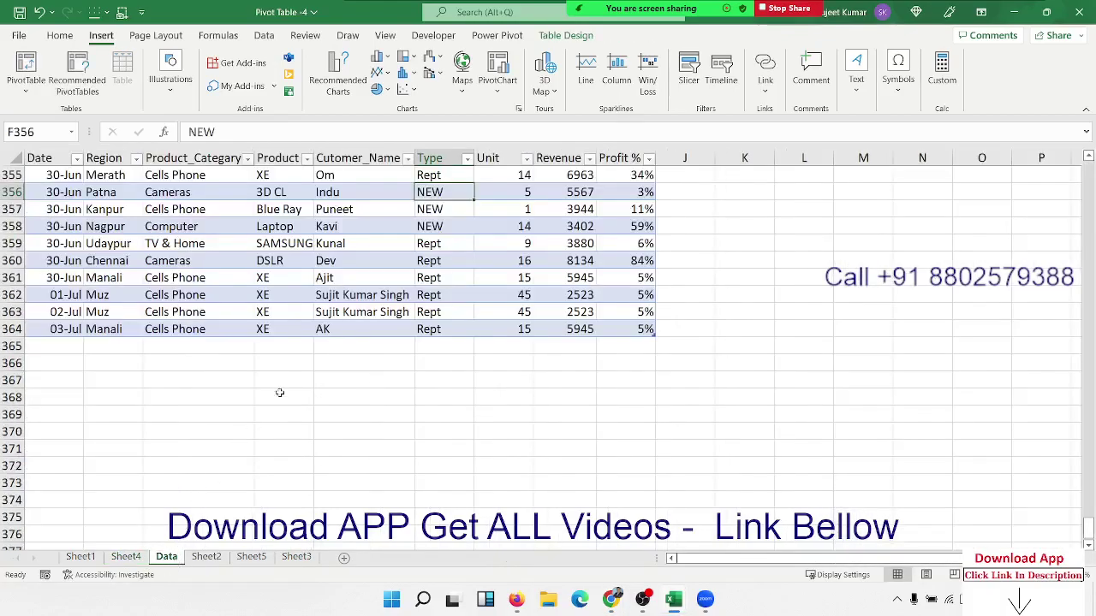
scroll(283, 390, "up", 4)
scroll(291, 383, "up", 11)
scroll(296, 379, "up", 5)
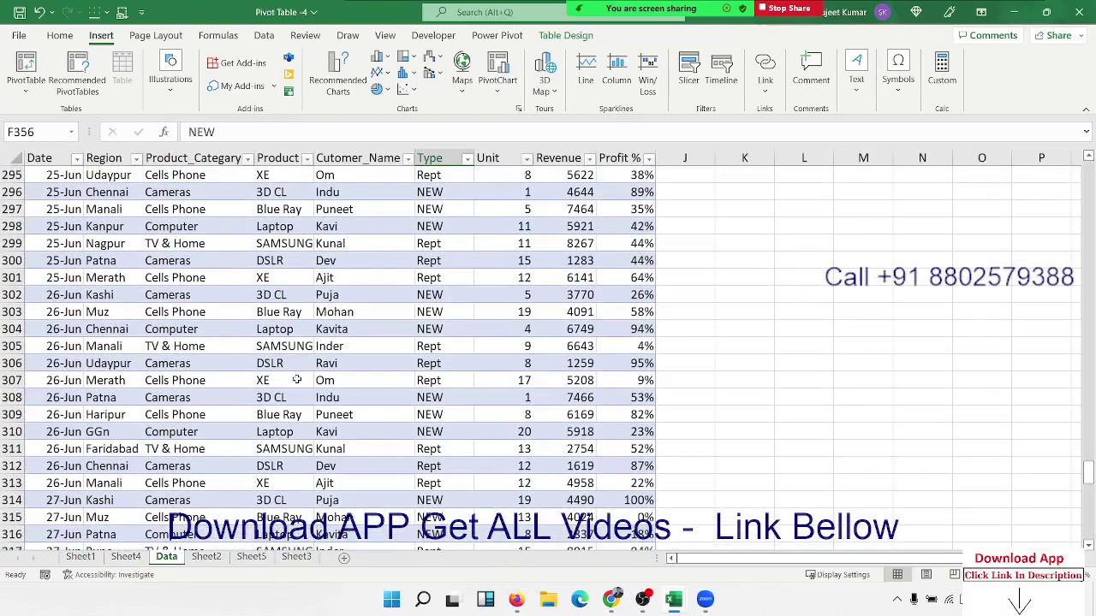
scroll(296, 379, "up", 14)
scroll(296, 379, "up", 13)
scroll(296, 379, "up", 1)
scroll(296, 380, "up", 12)
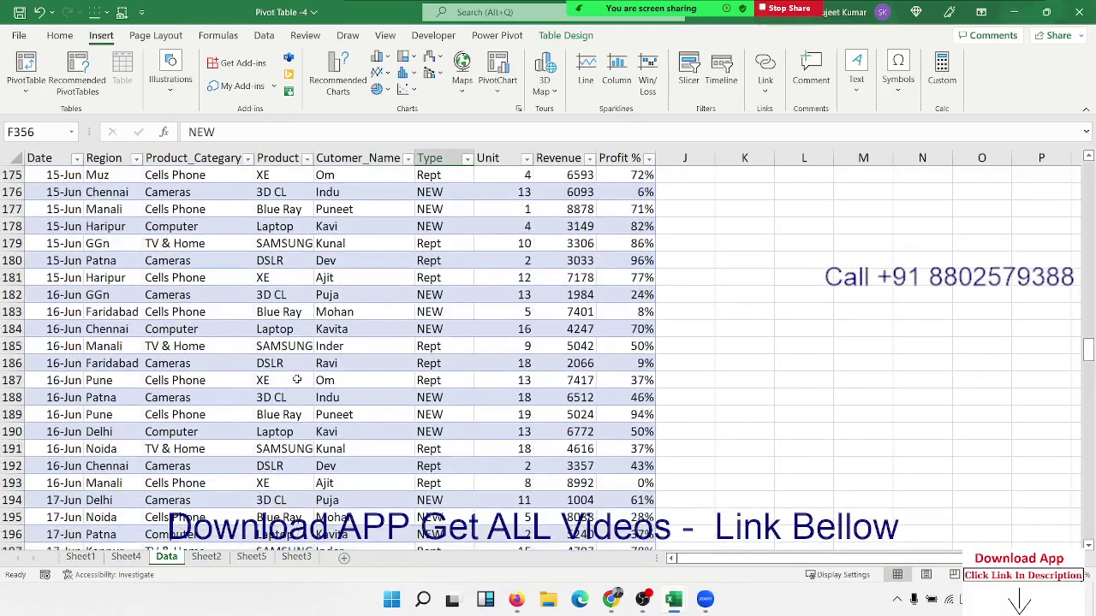
scroll(296, 379, "up", 13)
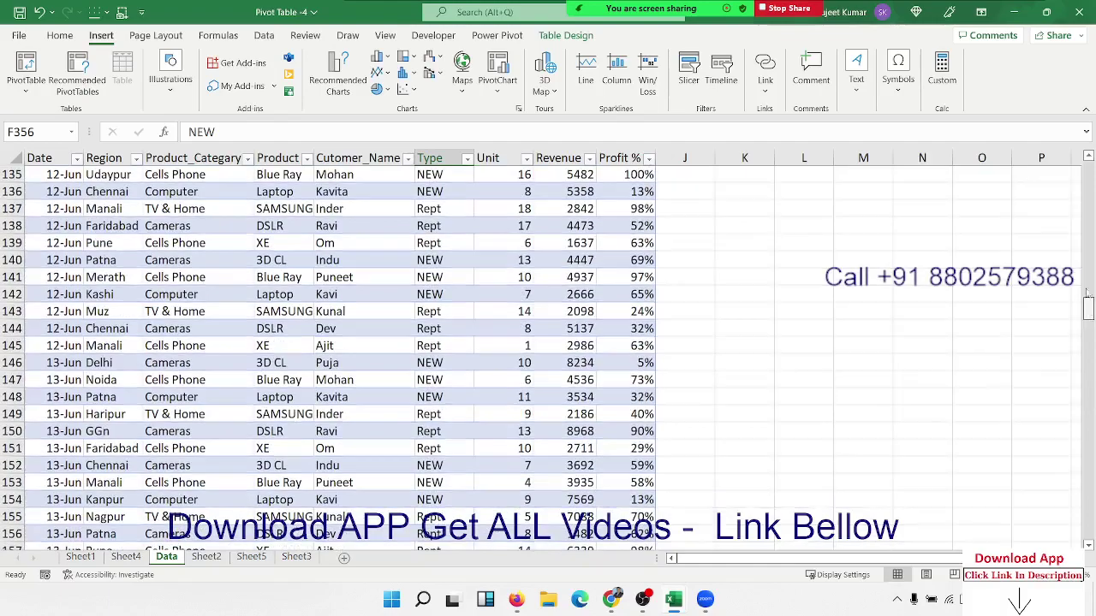
left_click_drag(1088, 294, 1088, 190)
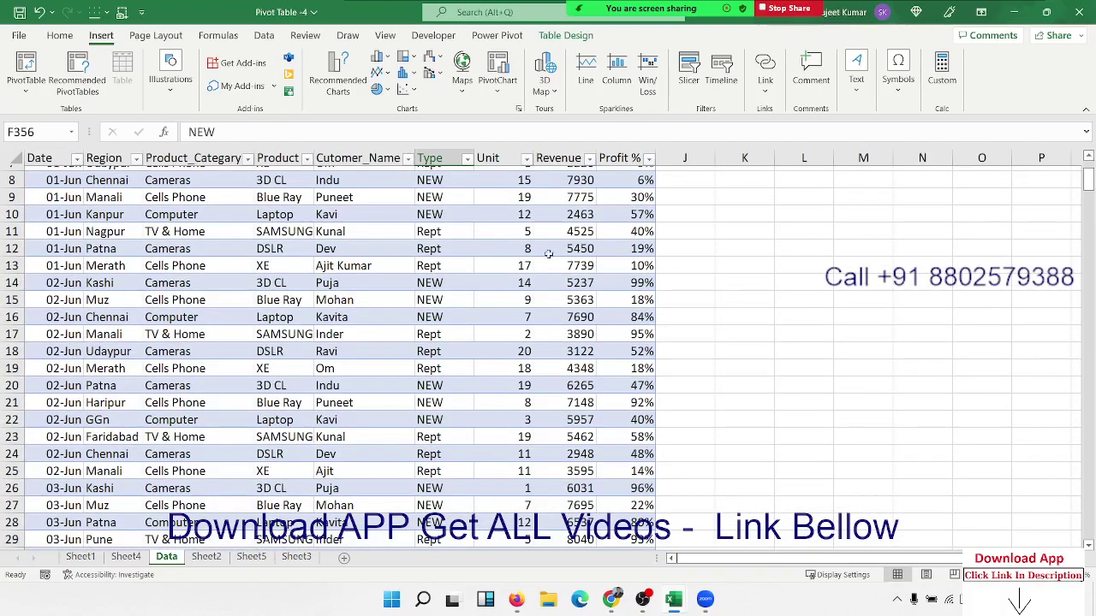
Step: Select the entire sales table and check its name, Table1, under Table Design
left_click(169, 280)
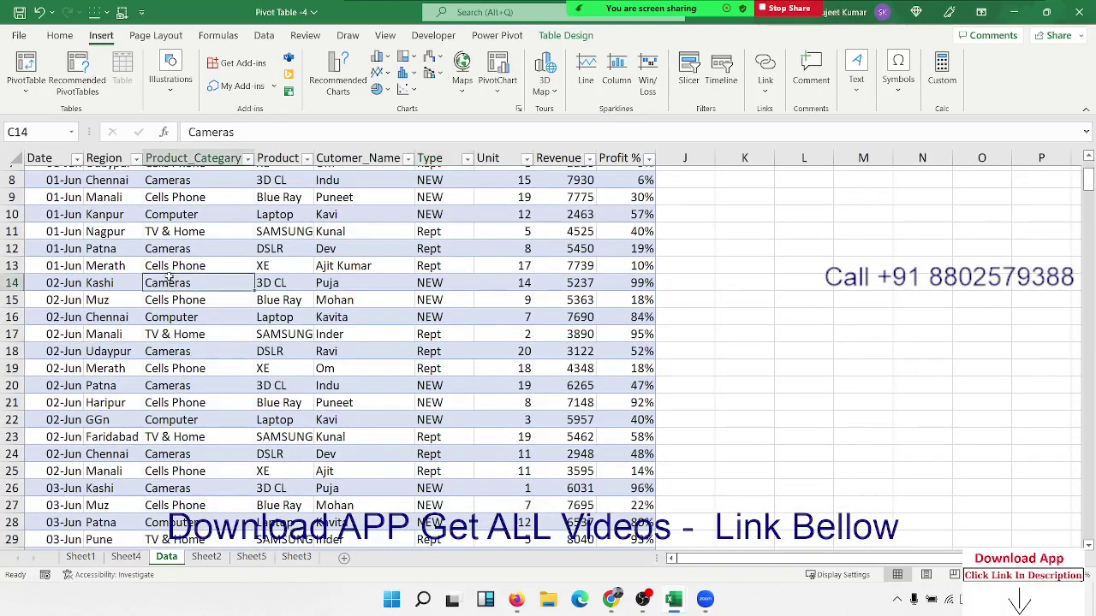
key("ctrl+Up")
key("ctrl+Left")
key("ctrl+shift+Right")
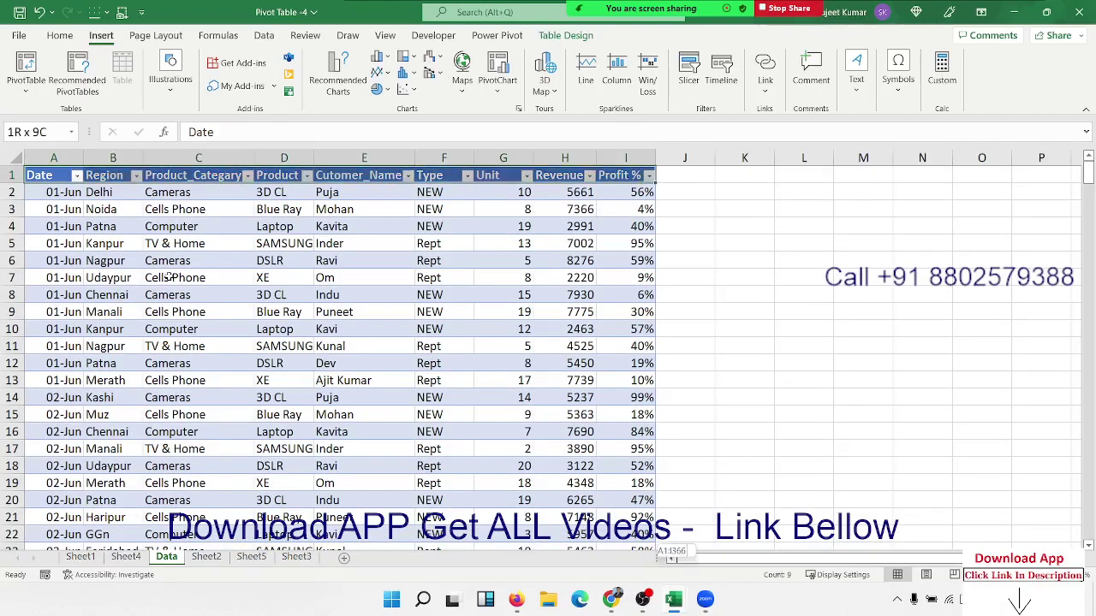
key("ctrl+shift+Down")
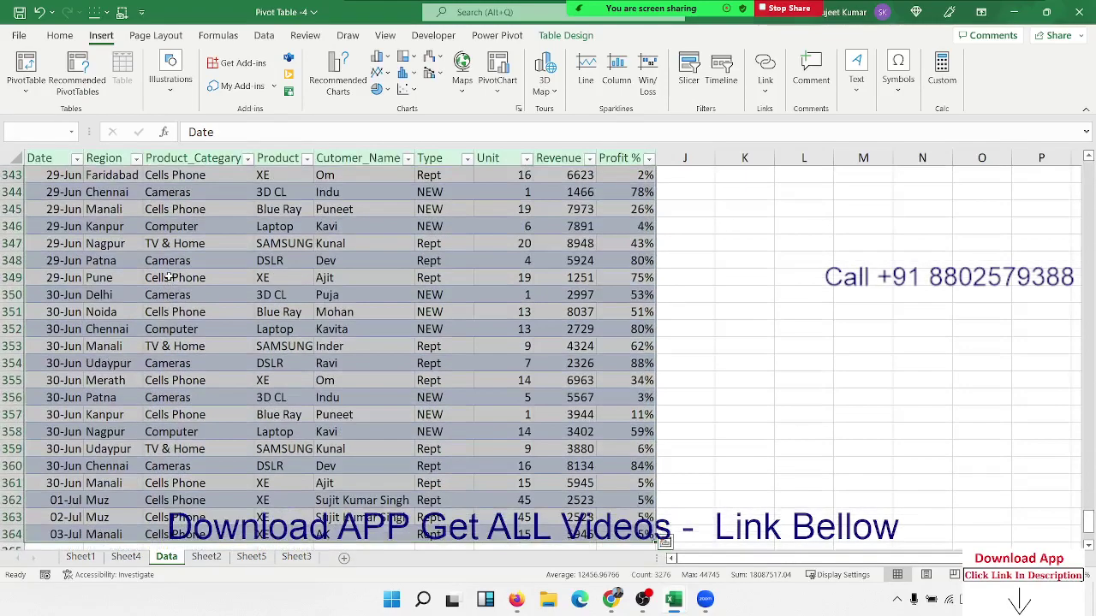
left_click(565, 35)
left_click(34, 75)
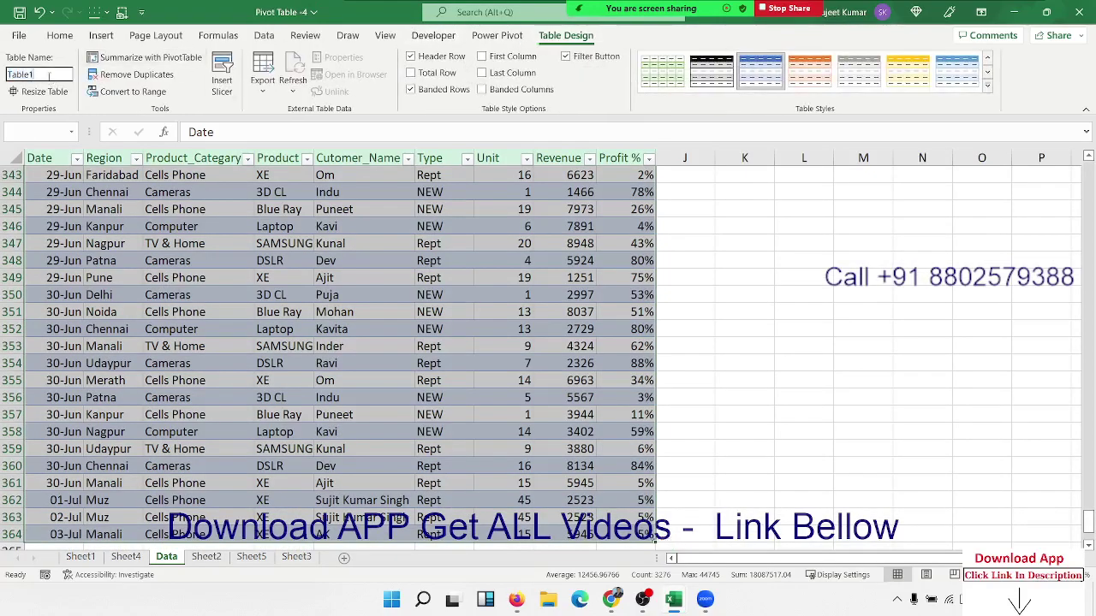
left_click(114, 205)
Step: Enter the date 4/7 in A365 below the table's last row
key("ctrl+Down")
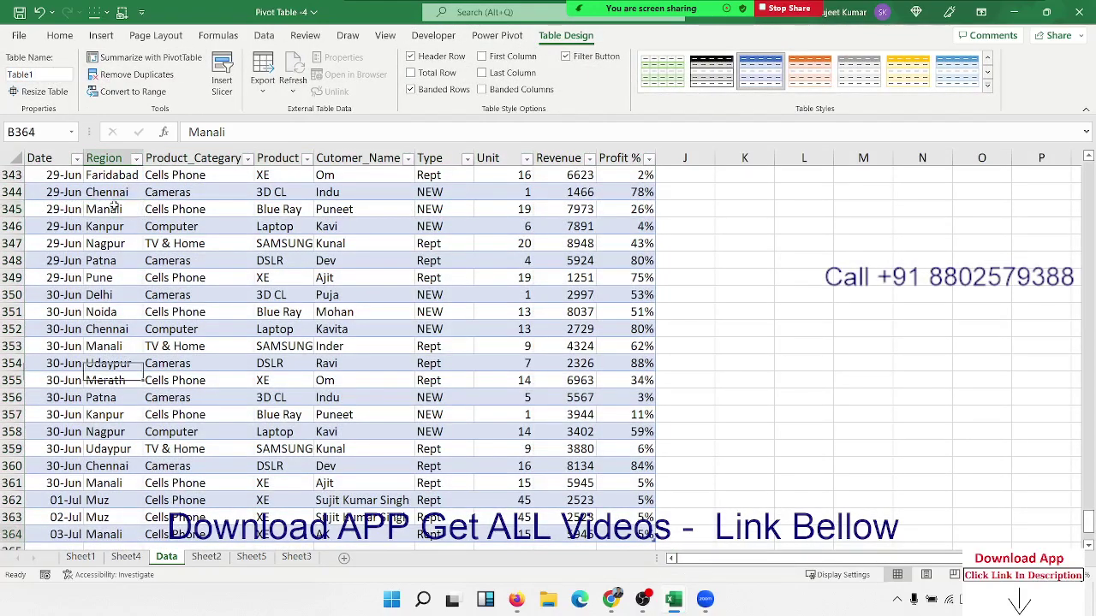
key("Left")
key("Up")
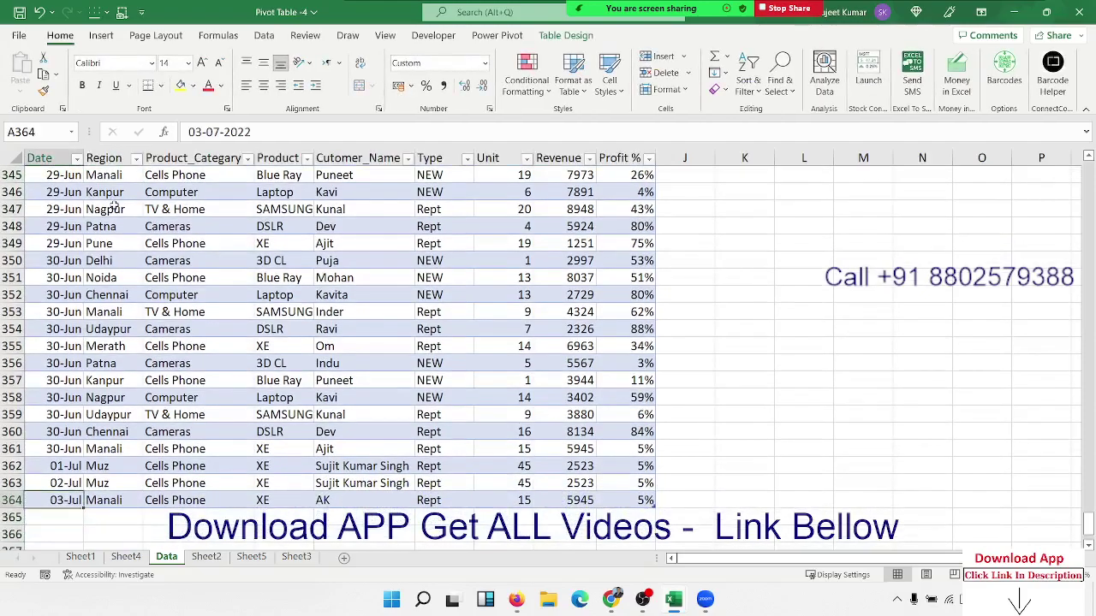
key("Down")
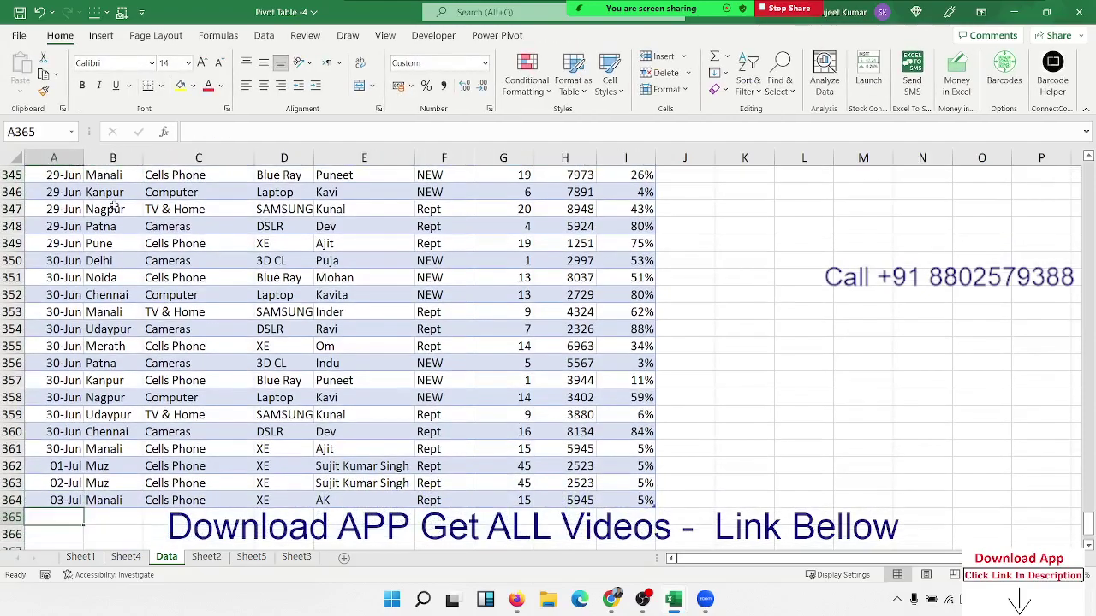
type("4")
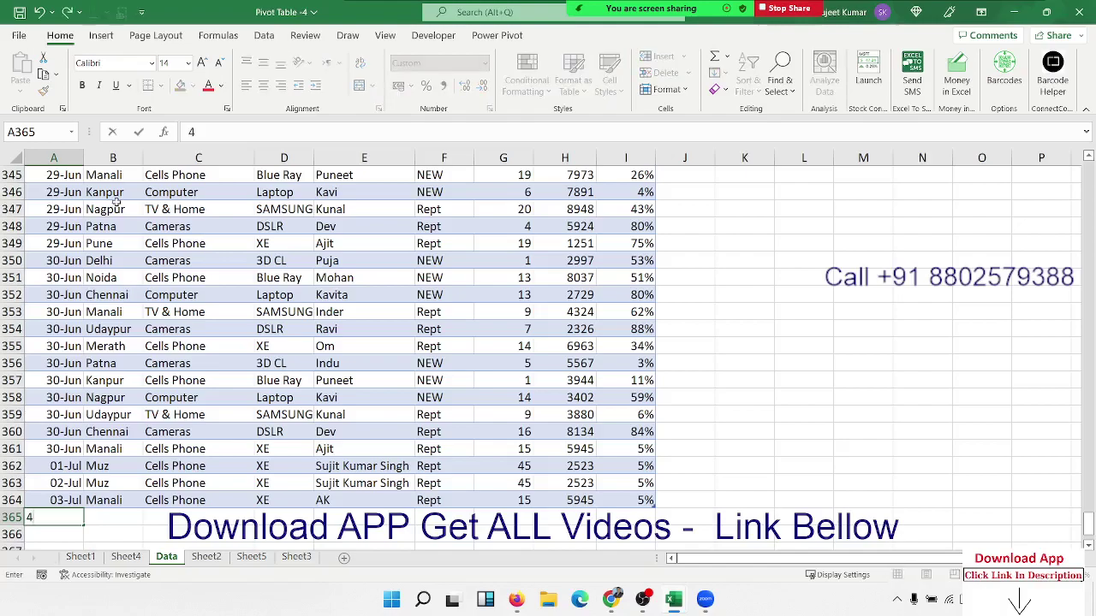
type("/7")
key("Return")
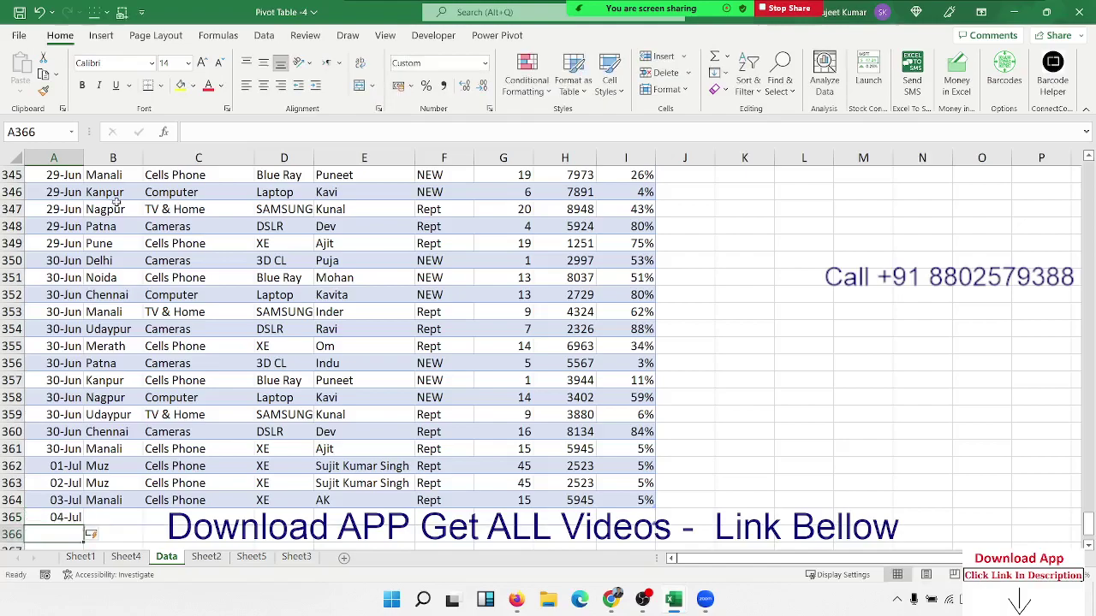
Step: Fill row 364's Manali, Cells Phone, XE, Rept, 15, 5945, 5% values down into row 365
scroll(228, 452, "down", 7)
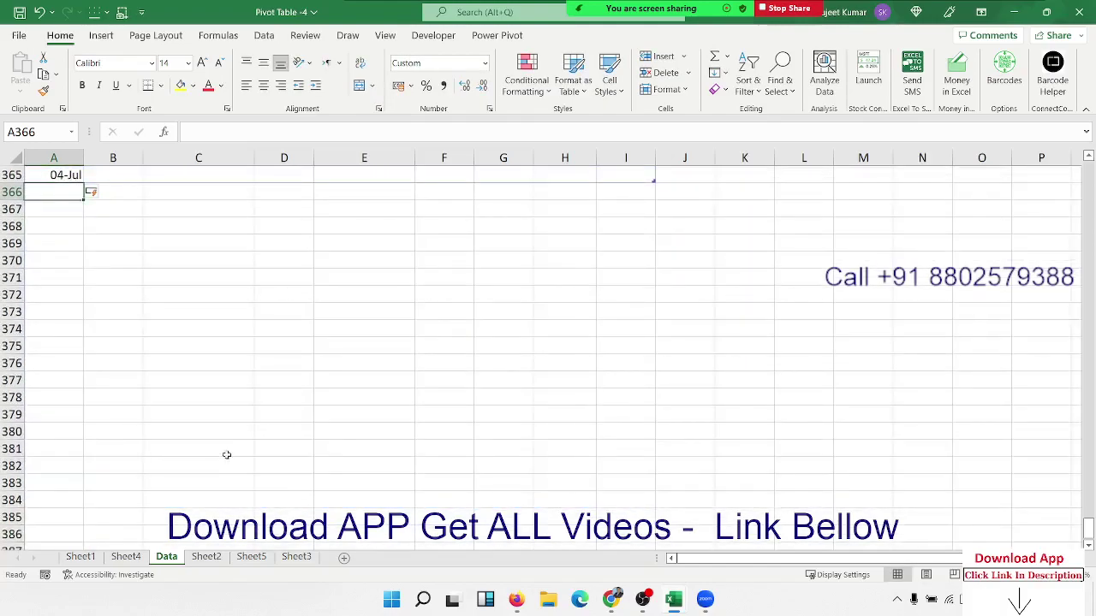
scroll(215, 399, "up", 3)
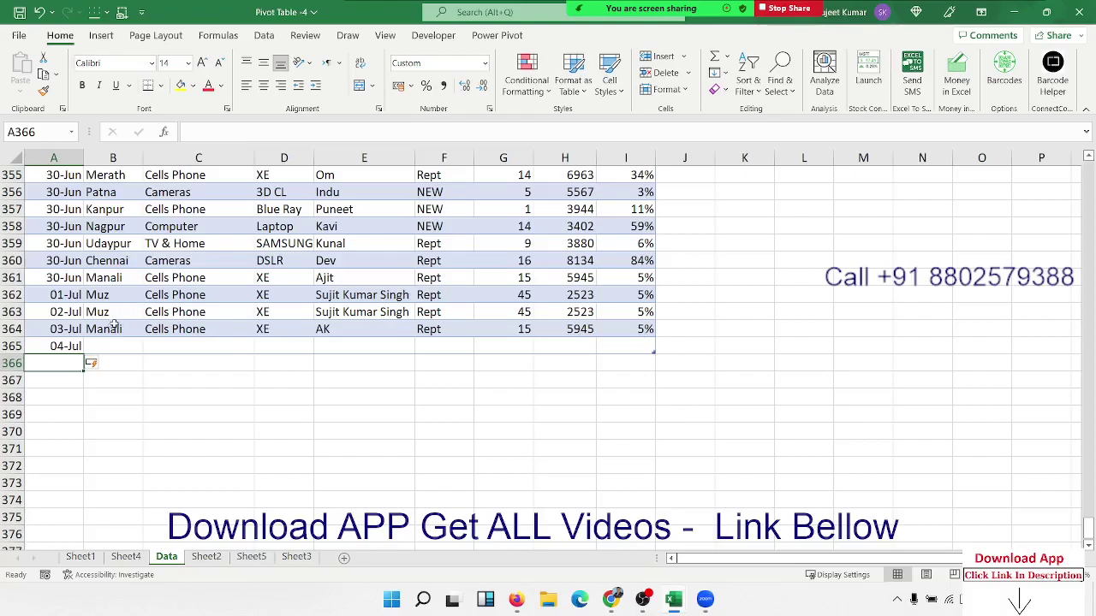
mouse_move(106, 328)
left_mouse_down()
mouse_move(607, 330)
mouse_move(607, 343)
left_mouse_up()
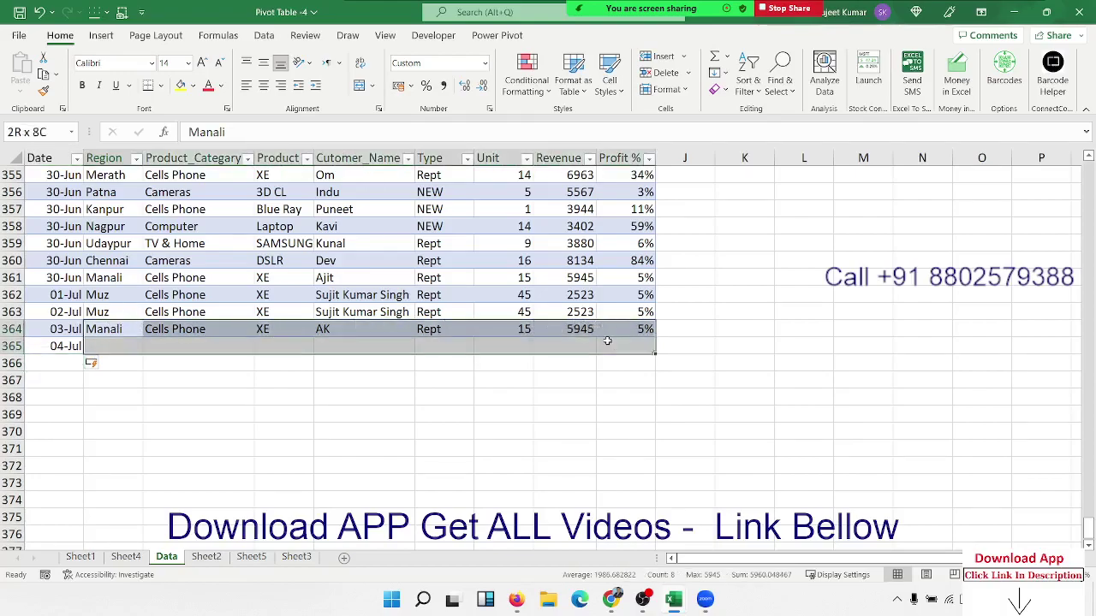
key("ctrl+d")
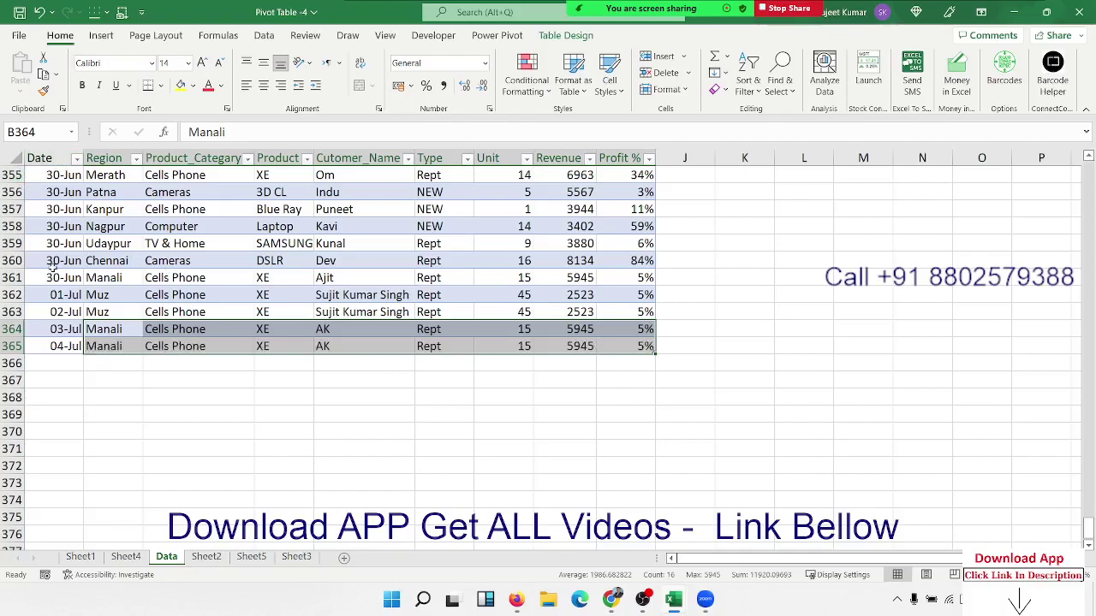
left_click(120, 277)
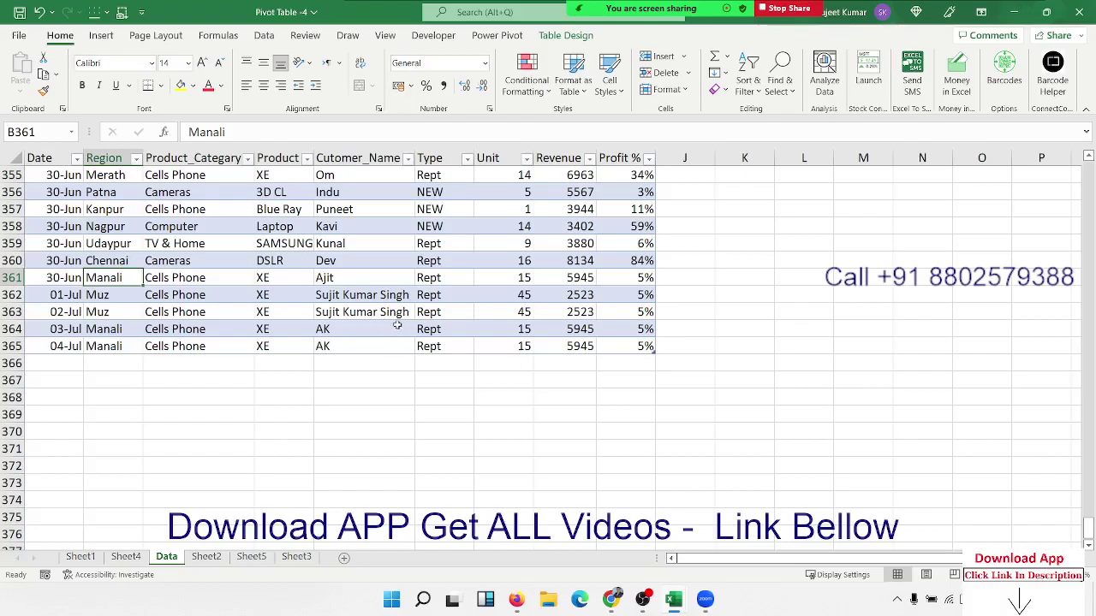
left_click(397, 315)
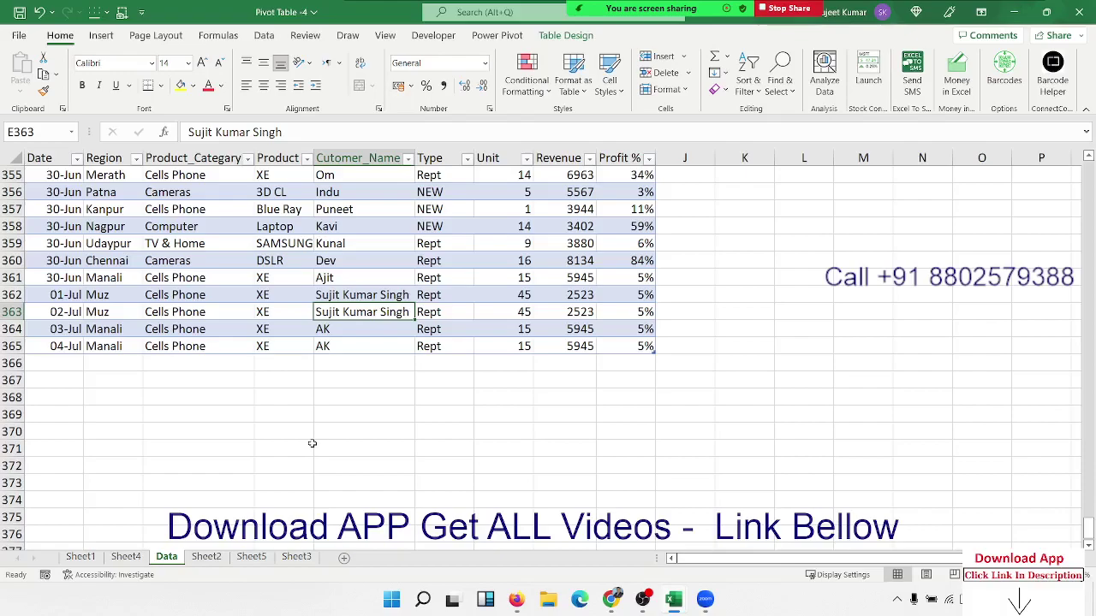
Step: On Sheet3, enter Date and Sales headers with 07-11-2022 and 52 beneath them
left_click(285, 558)
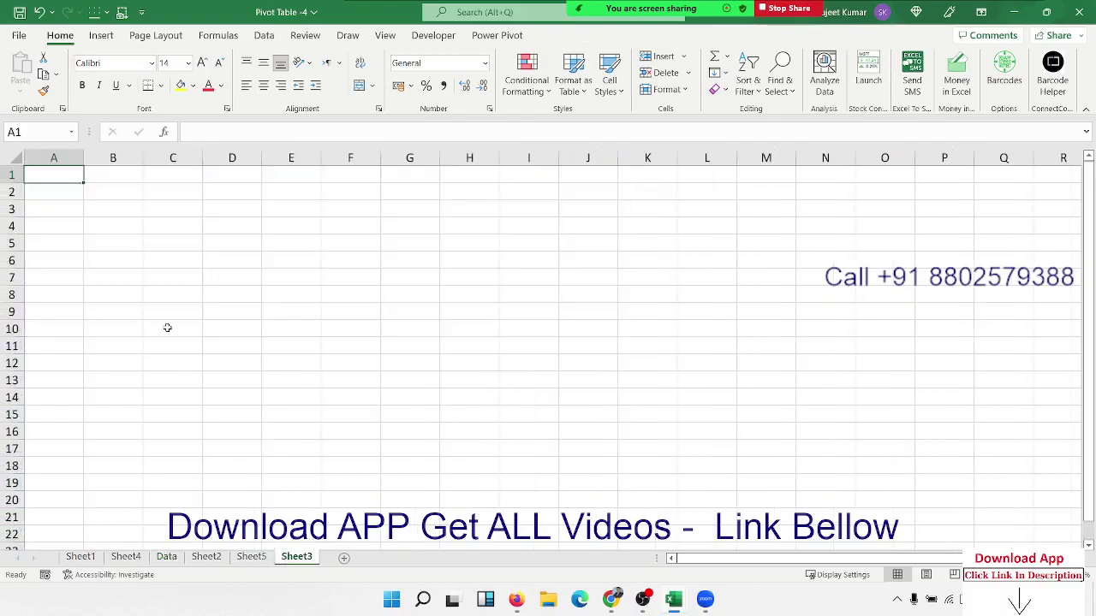
type("Date")
key("Tab")
type("Sa")
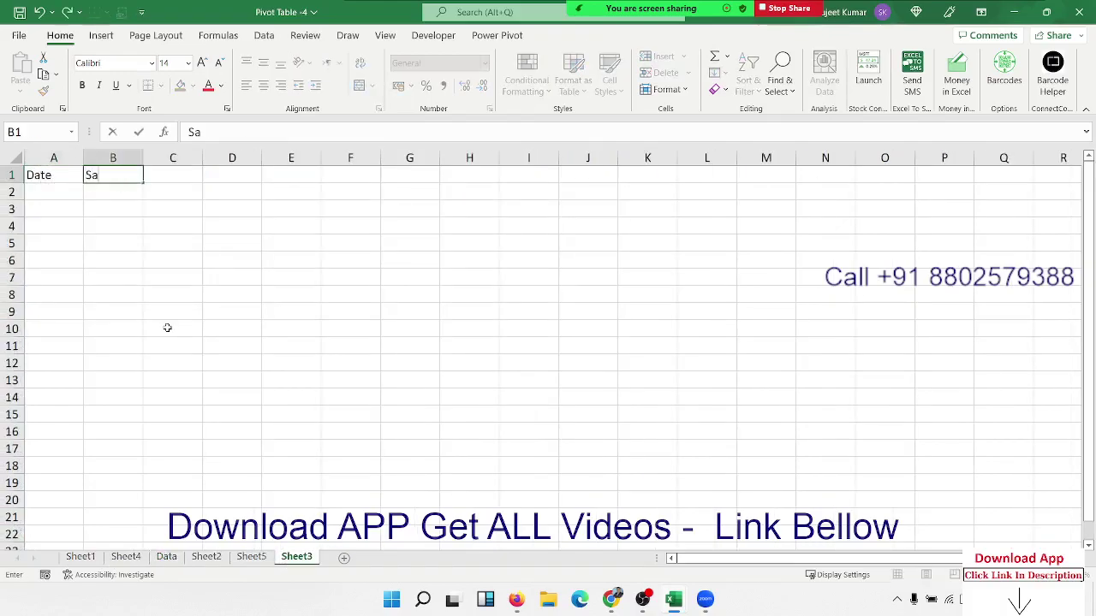
type("nw")
key("BackSpace")
key("BackSpace")
type("l")
type("we")
key("BackSpace")
key("BackSpace")
type("es")
key("Return")
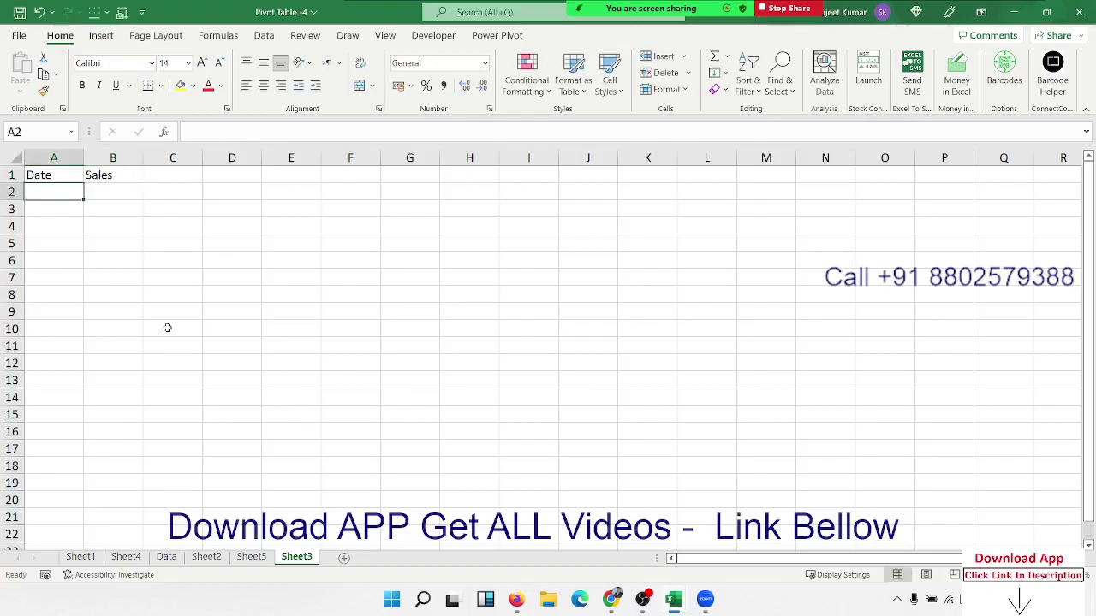
type("07-11-2022")
key("Tab")
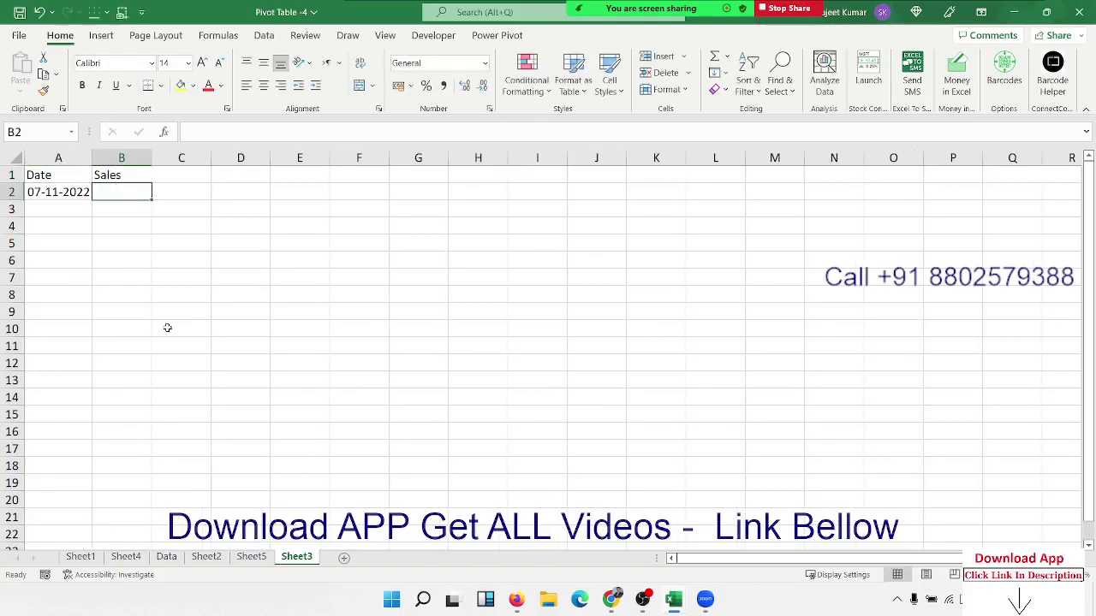
type("52")
key("shift+Tab")
Step: Insert a PivotTable at G3 from this range with Date in Rows and Sales summed in Values
key("Up")
key("shift+Right")
key("shift+Down")
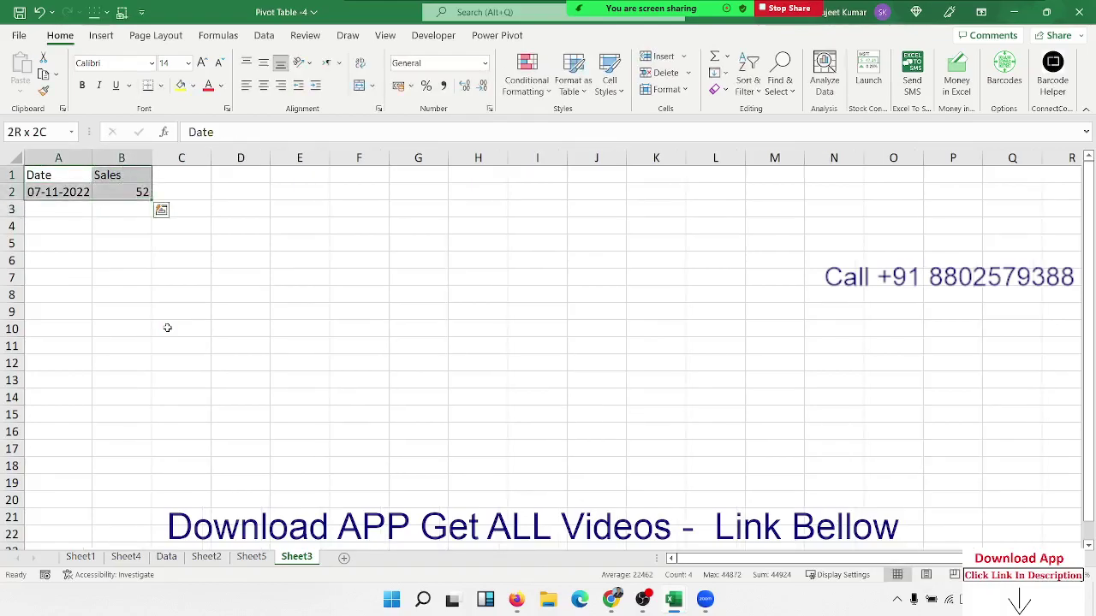
left_click(101, 35)
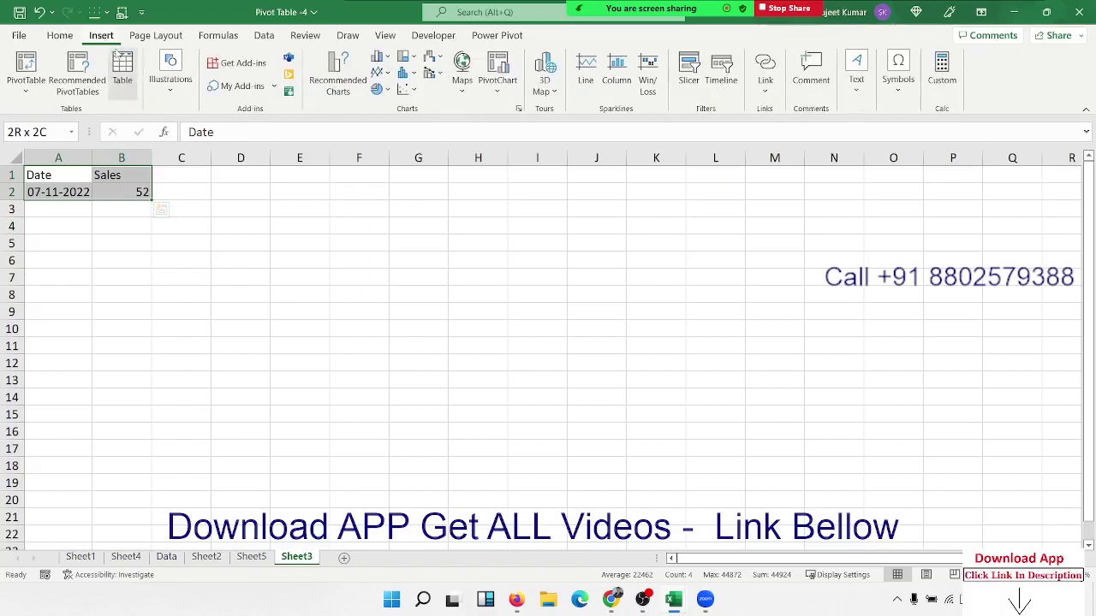
left_click(26, 67)
left_click(535, 316)
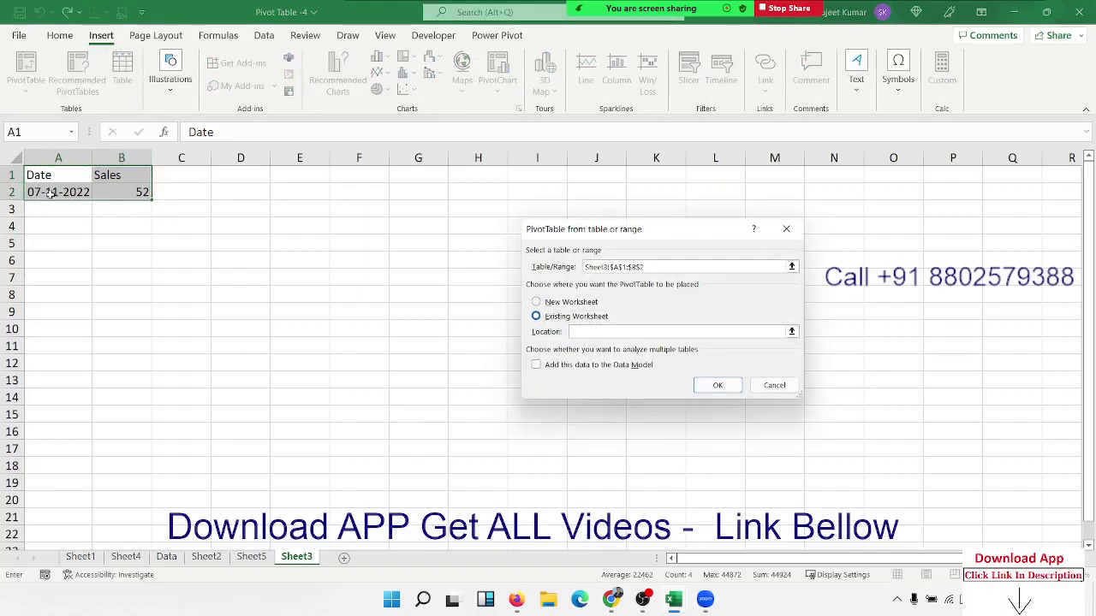
left_click(417, 209)
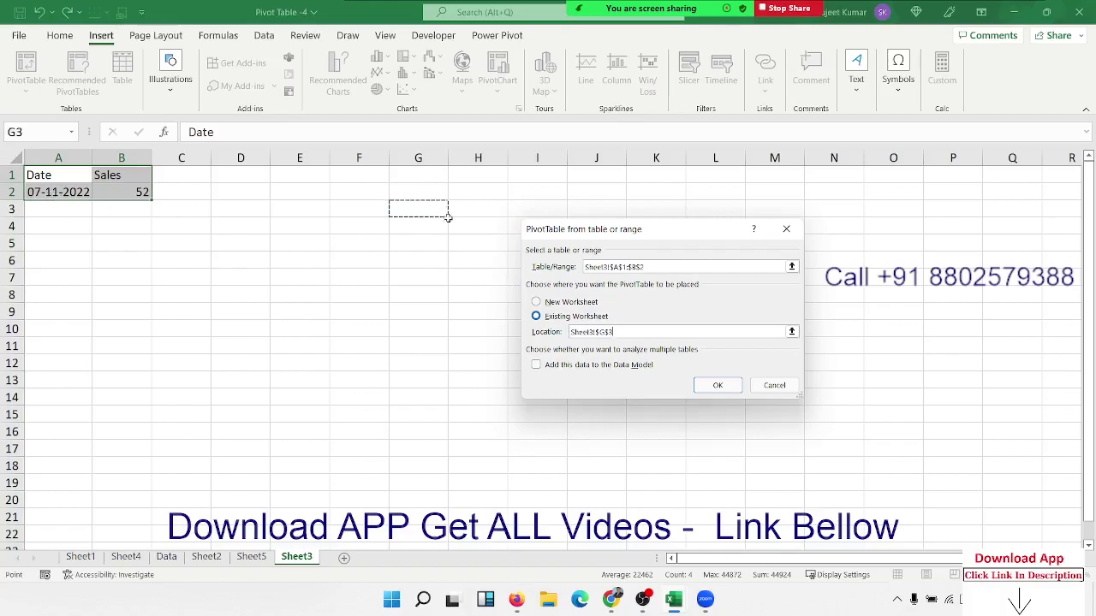
left_click(718, 385)
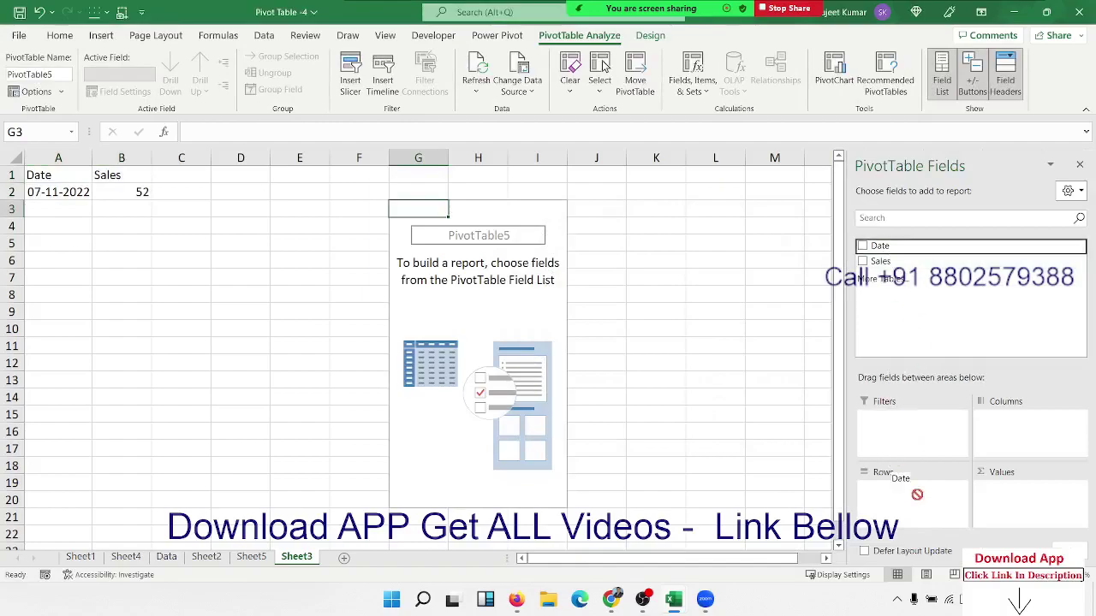
left_click(862, 245)
left_click_drag(880, 261, 1020, 492)
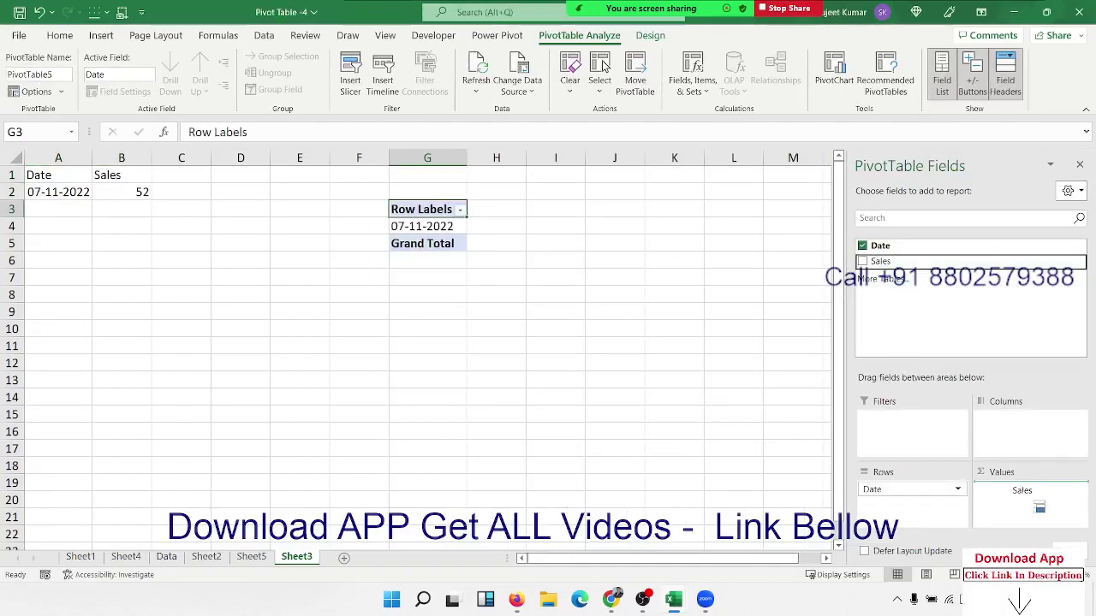
Step: Add a data row with date 8/11 and sales 10 below the existing entry
left_click(39, 205)
type("8/")
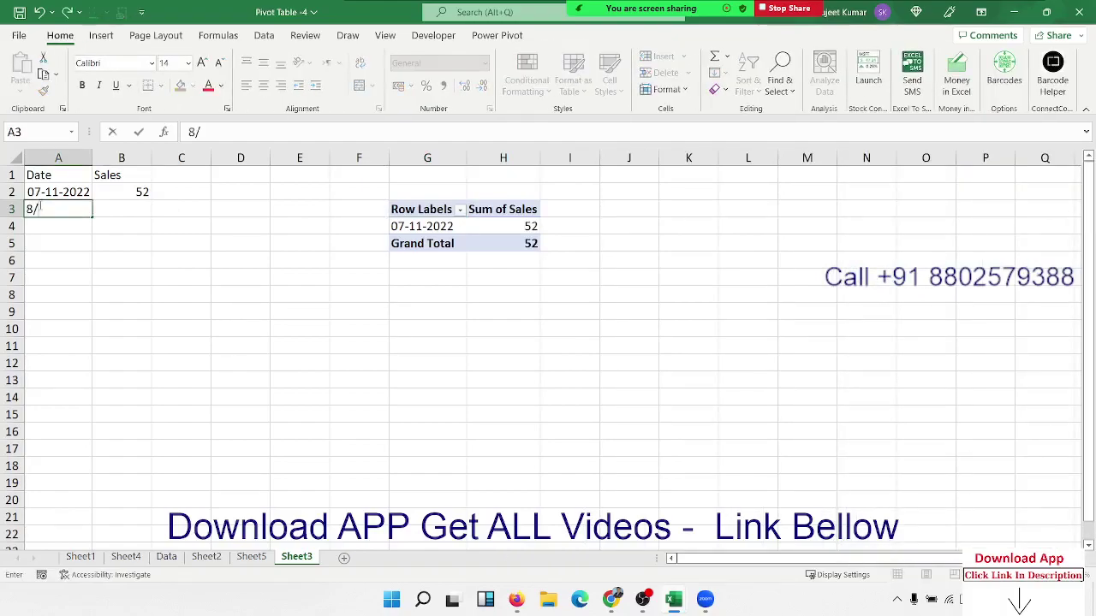
key("Escape")
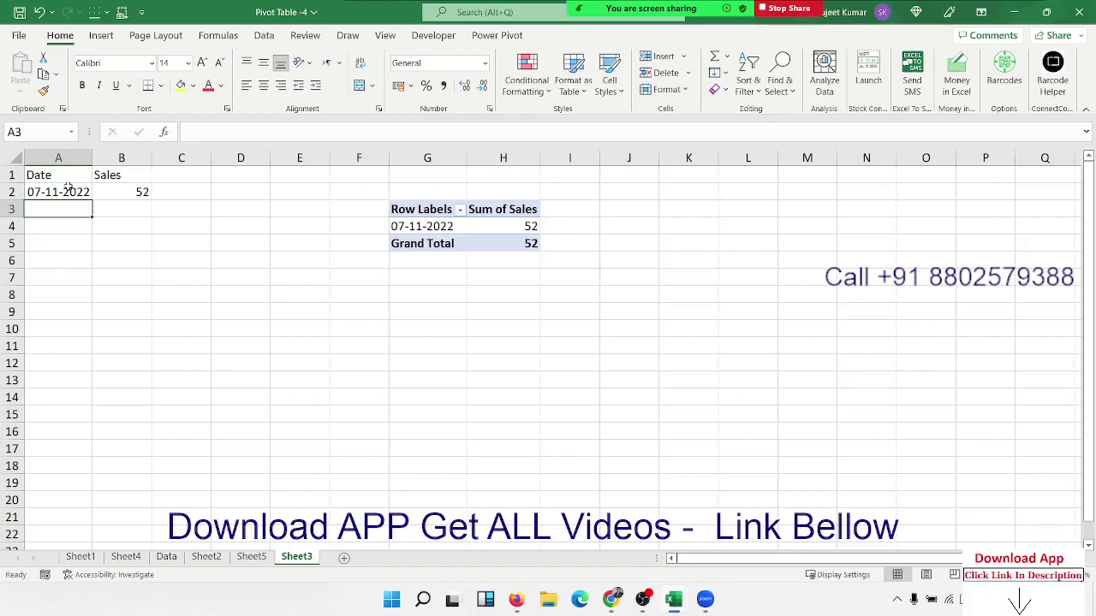
left_click(69, 188)
key("Down")
type("8/")
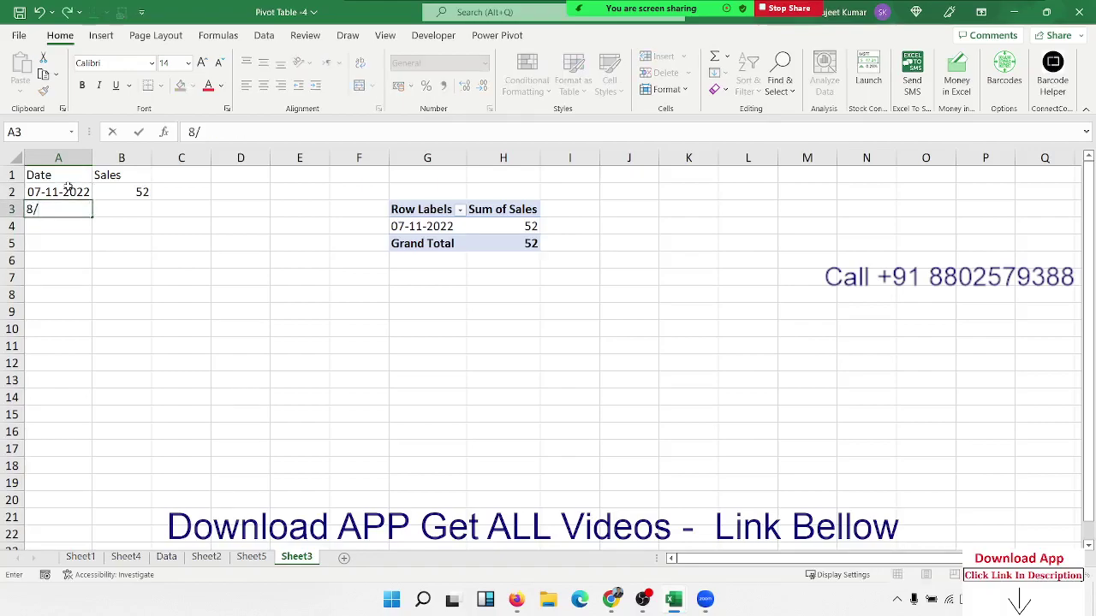
type("11")
key("Tab")
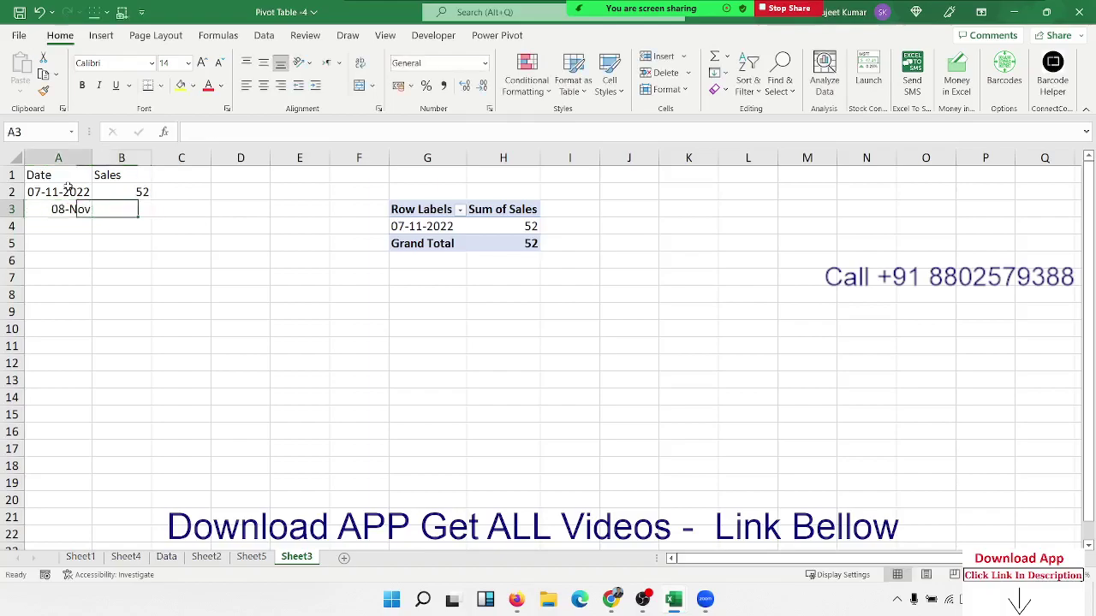
type("10")
key("Return")
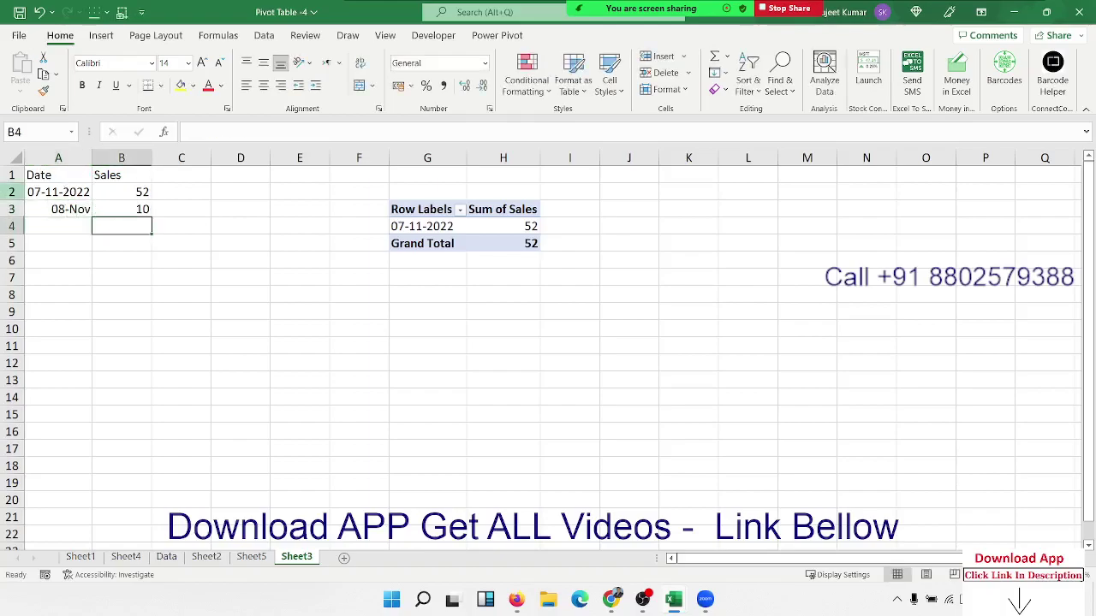
Step: Refresh the PivotTable from its shortcut menu
left_click(390, 227)
right_click(391, 228)
left_click(428, 221)
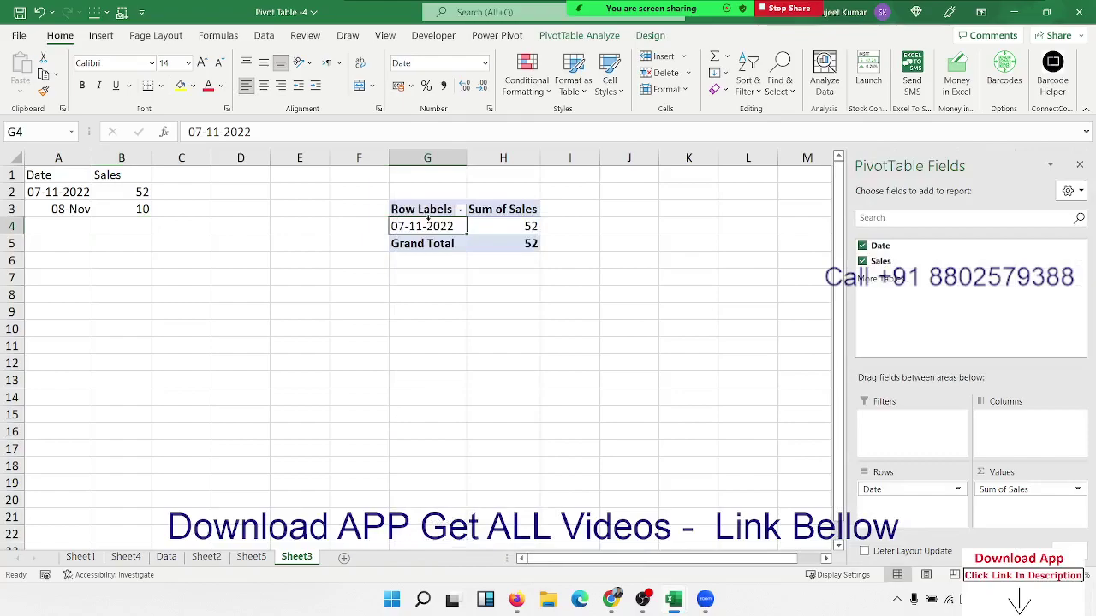
right_click(428, 224)
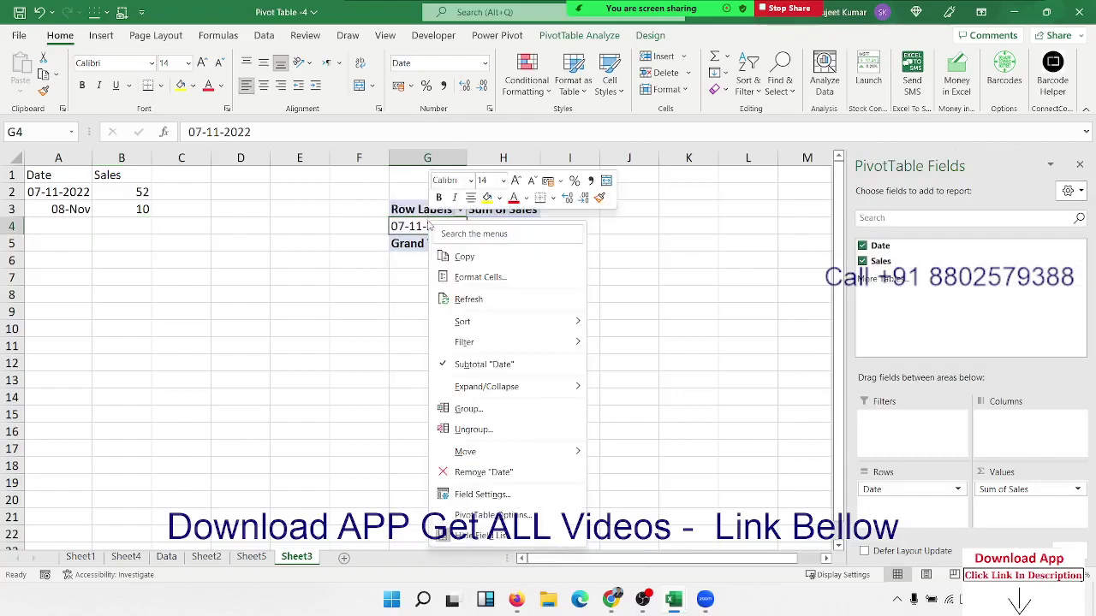
left_click(468, 299)
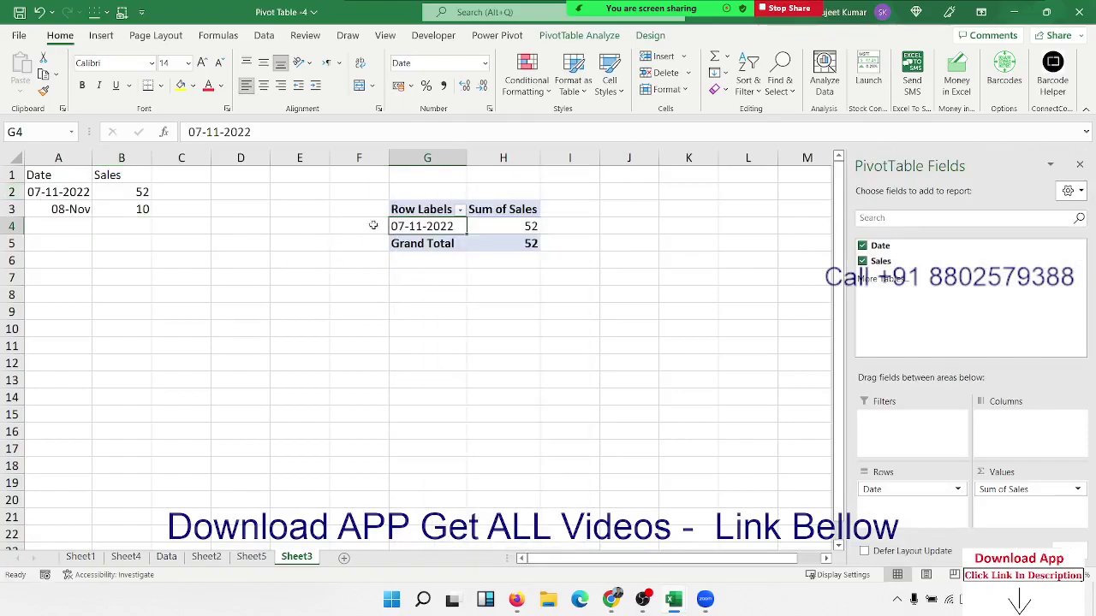
Step: Change the PivotTable's data source to A1:B3 so the Grand Total becomes 62
left_click(578, 35)
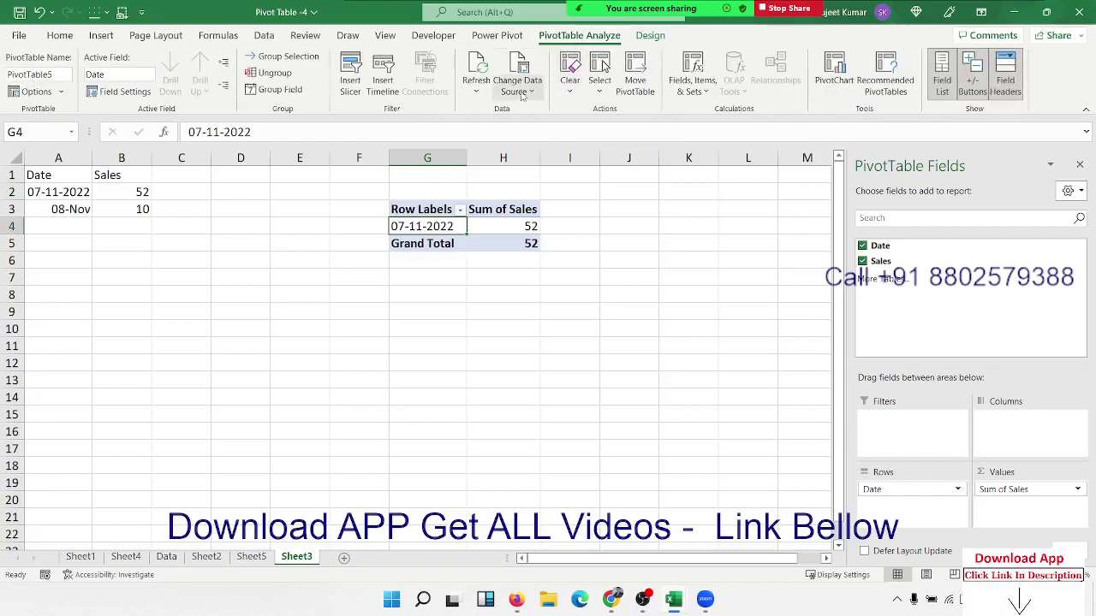
left_click(517, 92)
left_click(548, 110)
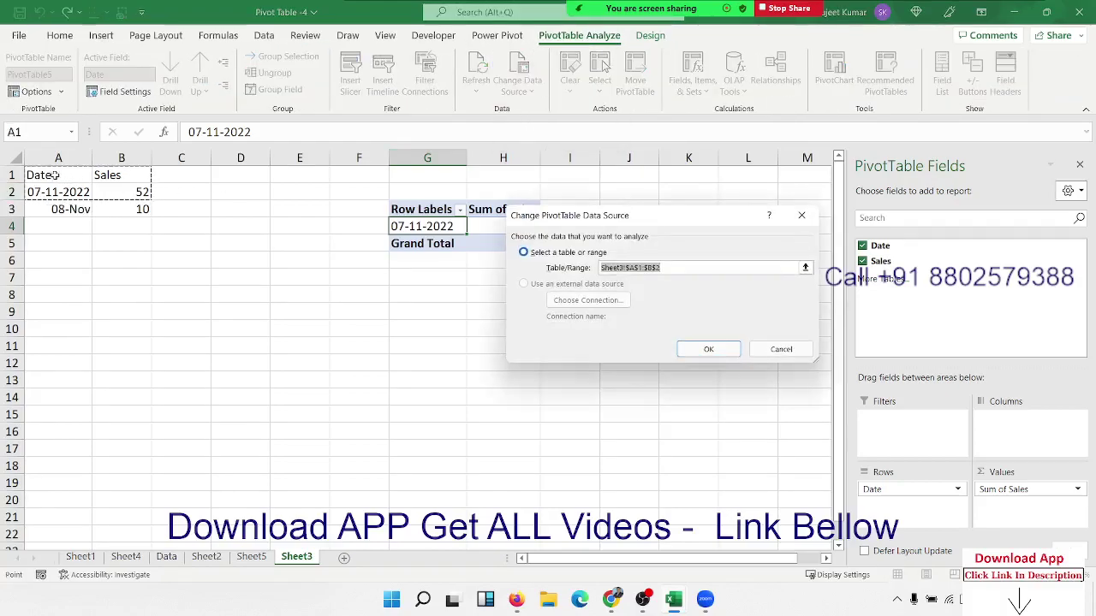
left_click_drag(51, 176, 135, 202)
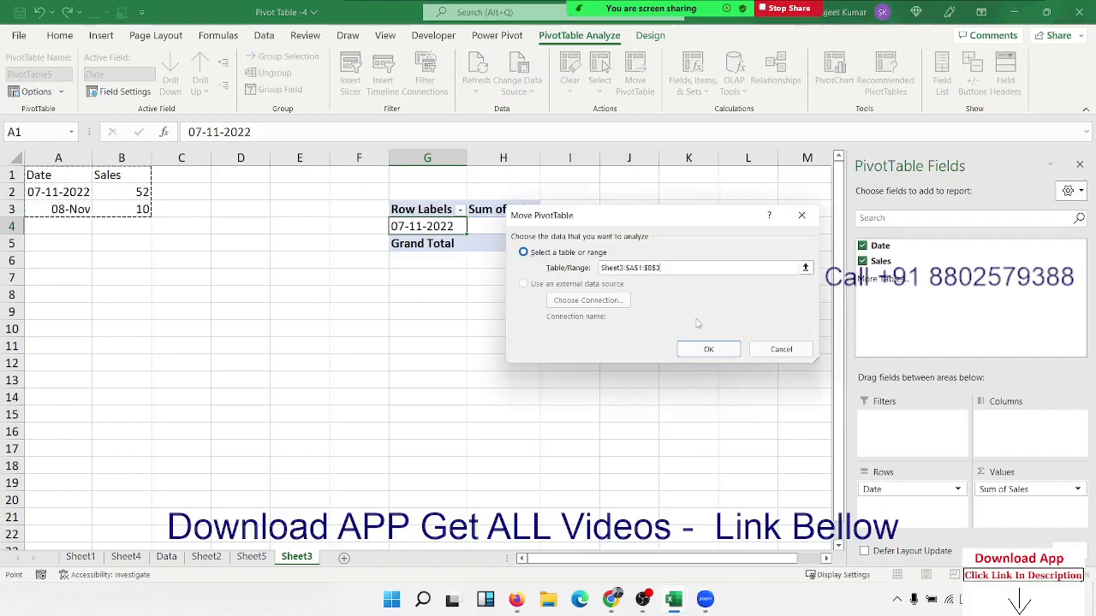
left_click(709, 349)
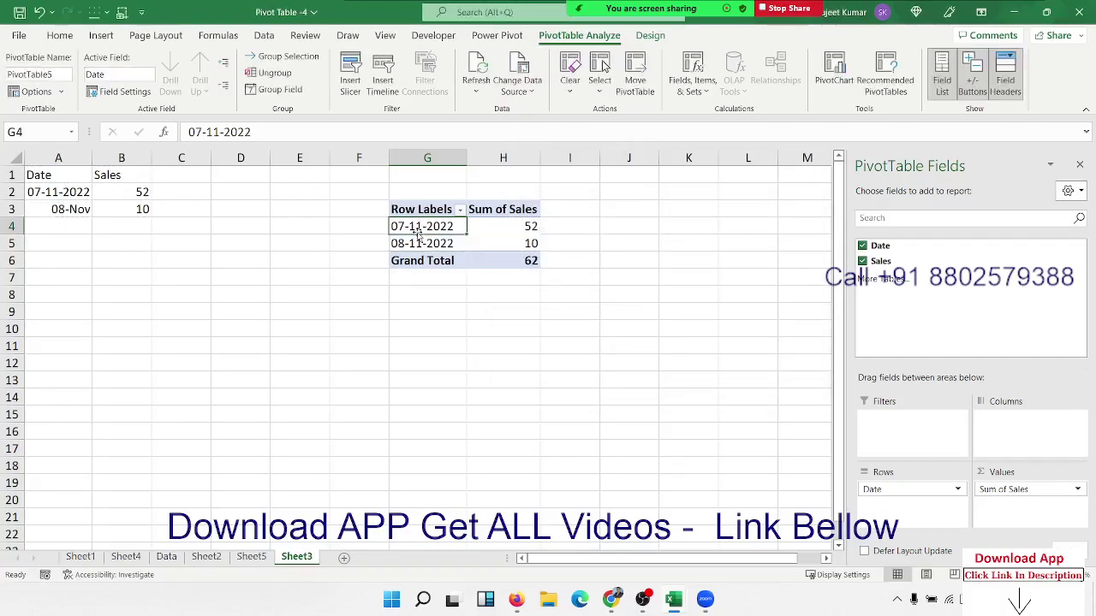
mouse_move(503, 245)
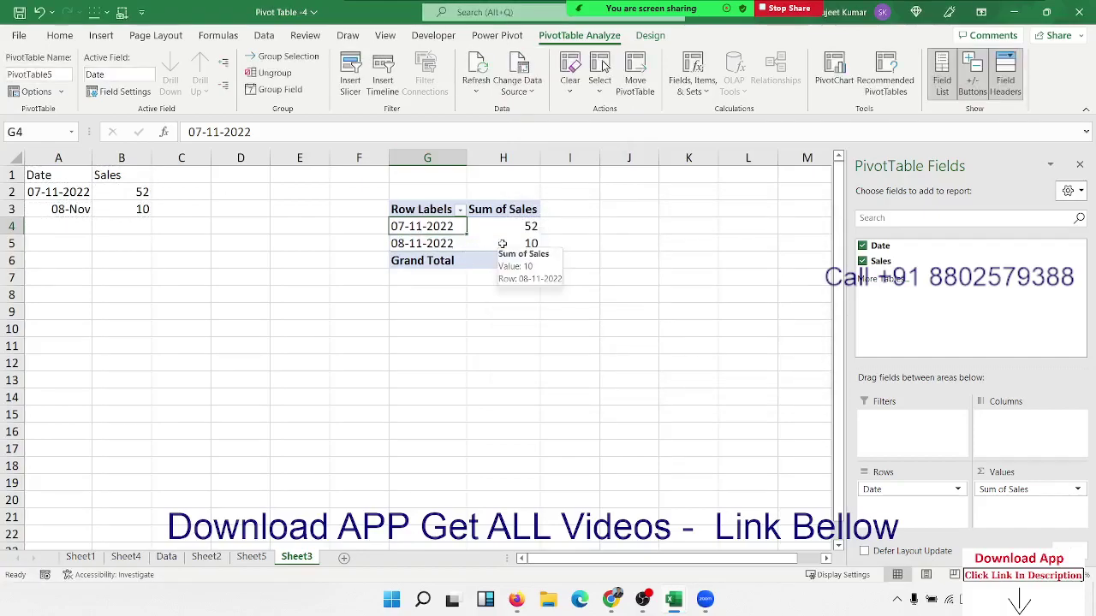
Step: Enter date 9/11 in A4 and sales 62 in B4
left_click(79, 223)
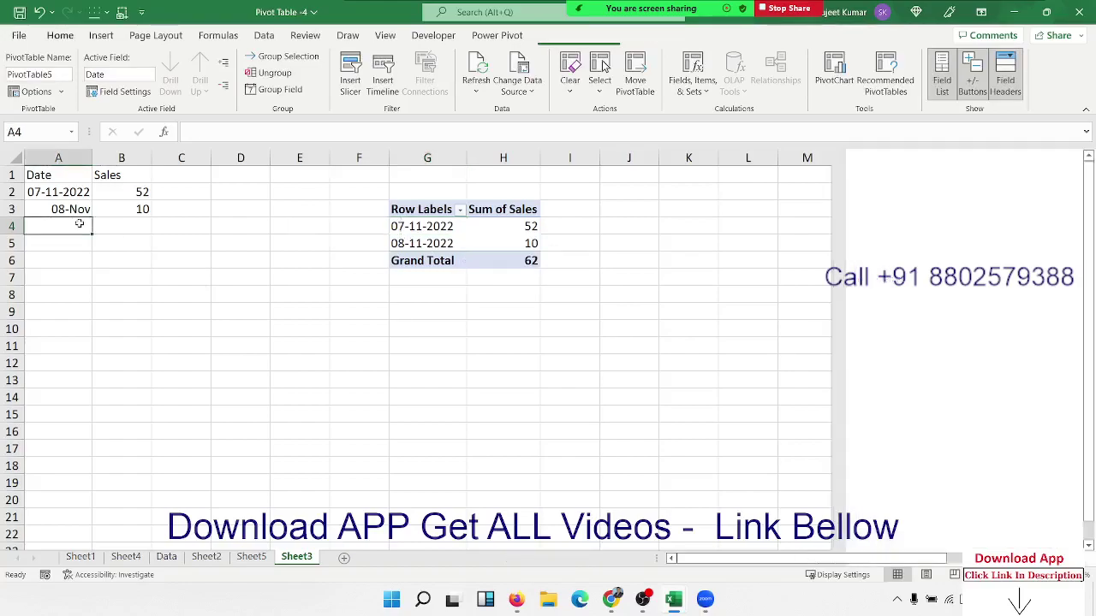
type("9/")
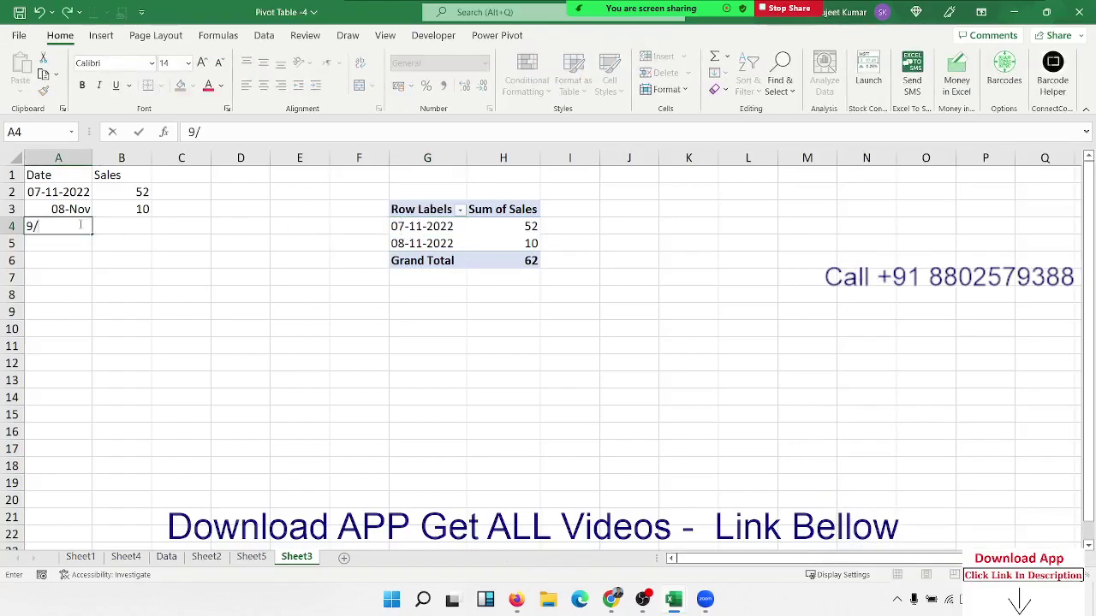
type("11")
key("Tab")
type("6")
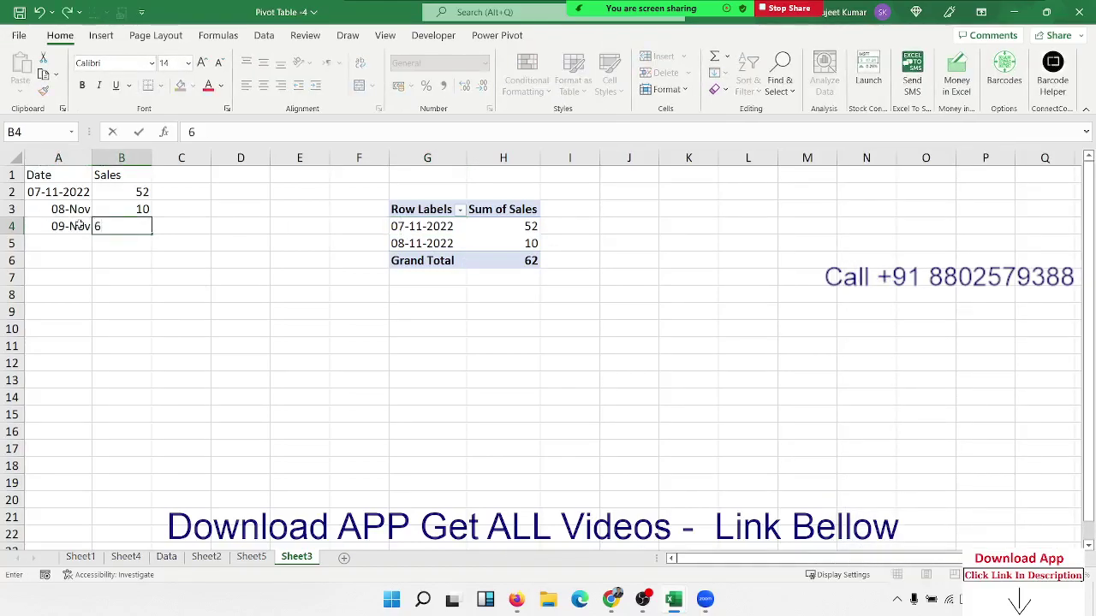
type("2")
key("Return")
left_click(119, 224)
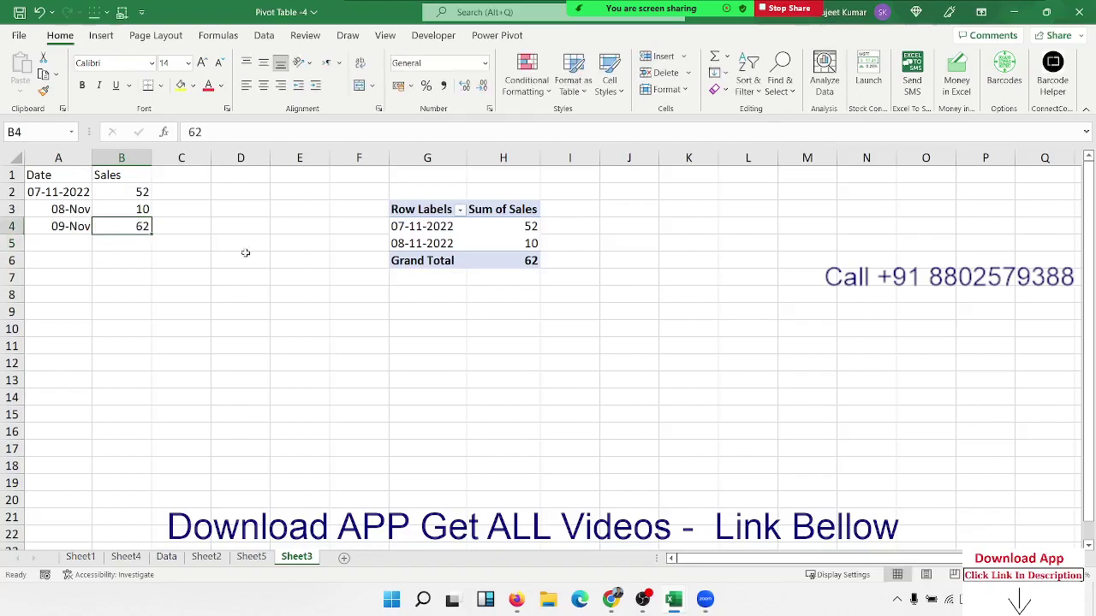
Step: Refresh the PivotTable and extend its data source to A1:B4, totalling 124
left_click(439, 246)
right_click(439, 246)
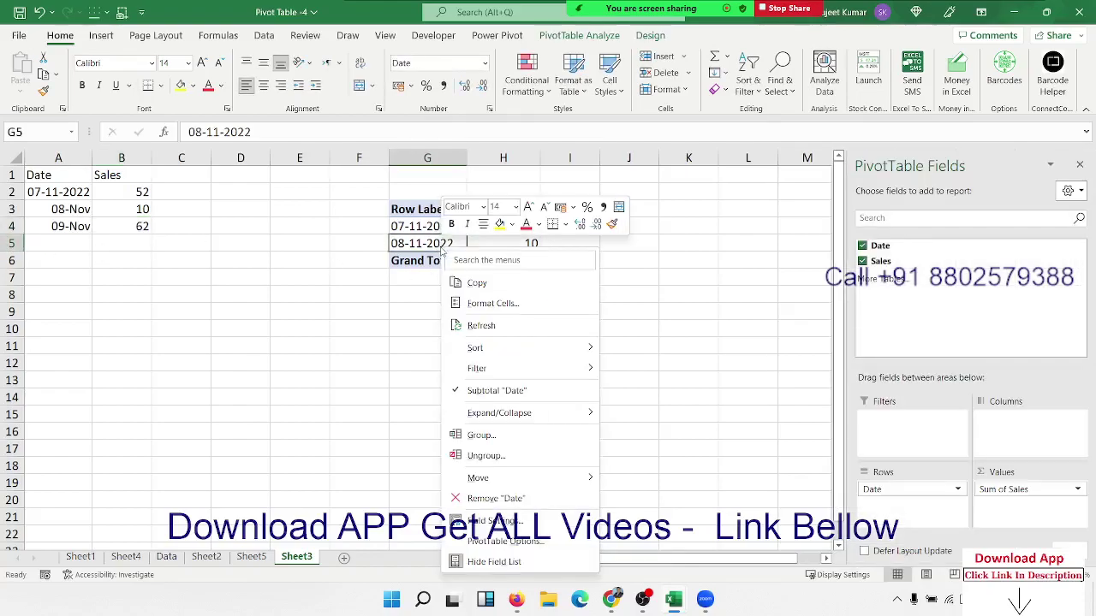
left_click(491, 324)
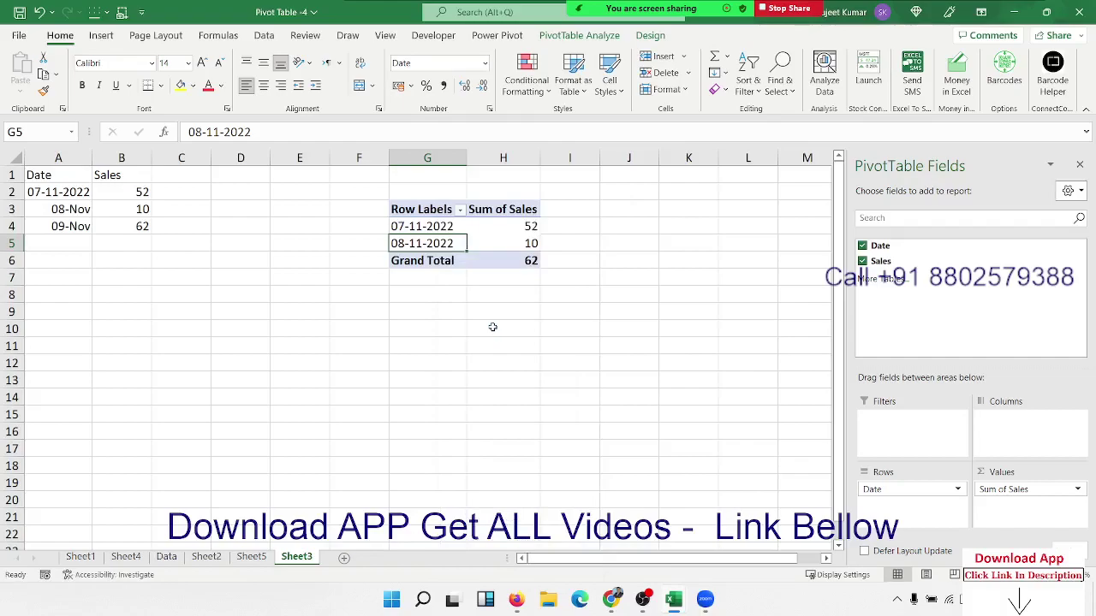
left_click(570, 36)
left_click(516, 92)
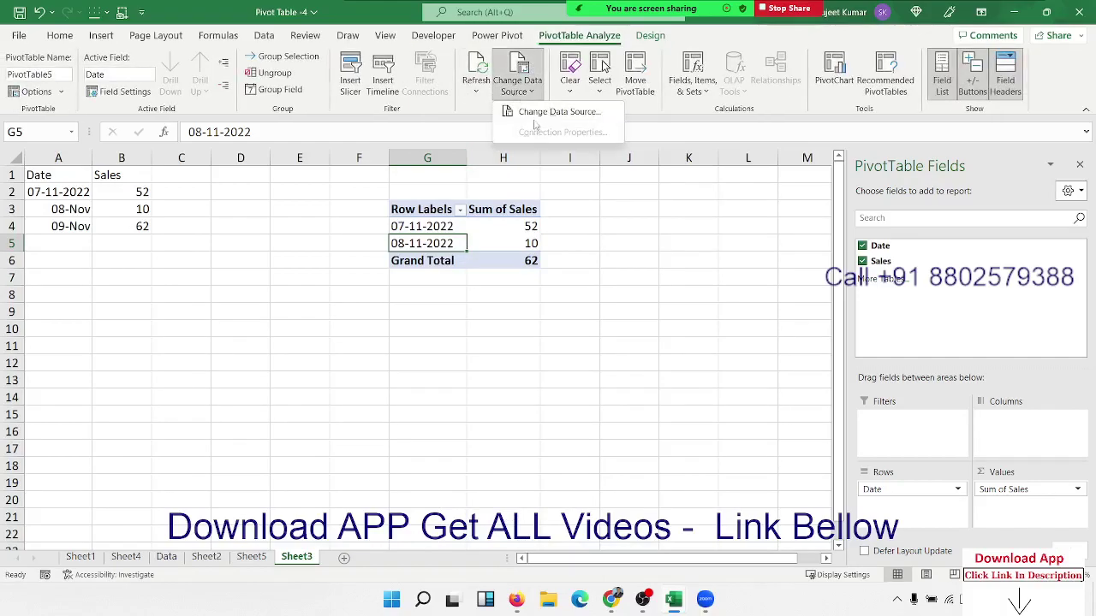
left_click(532, 127)
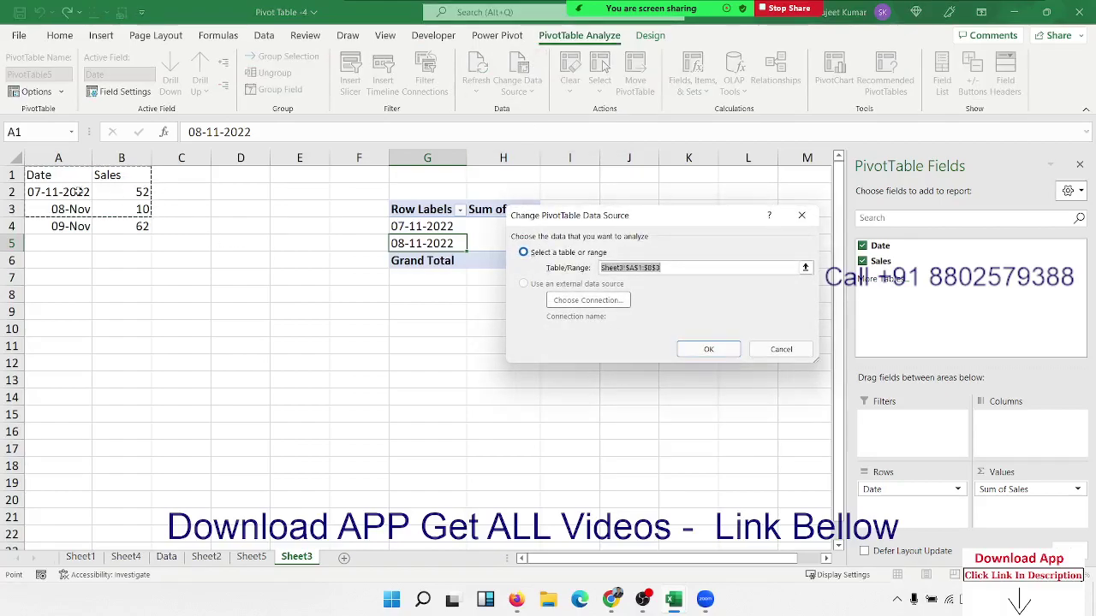
left_click_drag(38, 174, 128, 227)
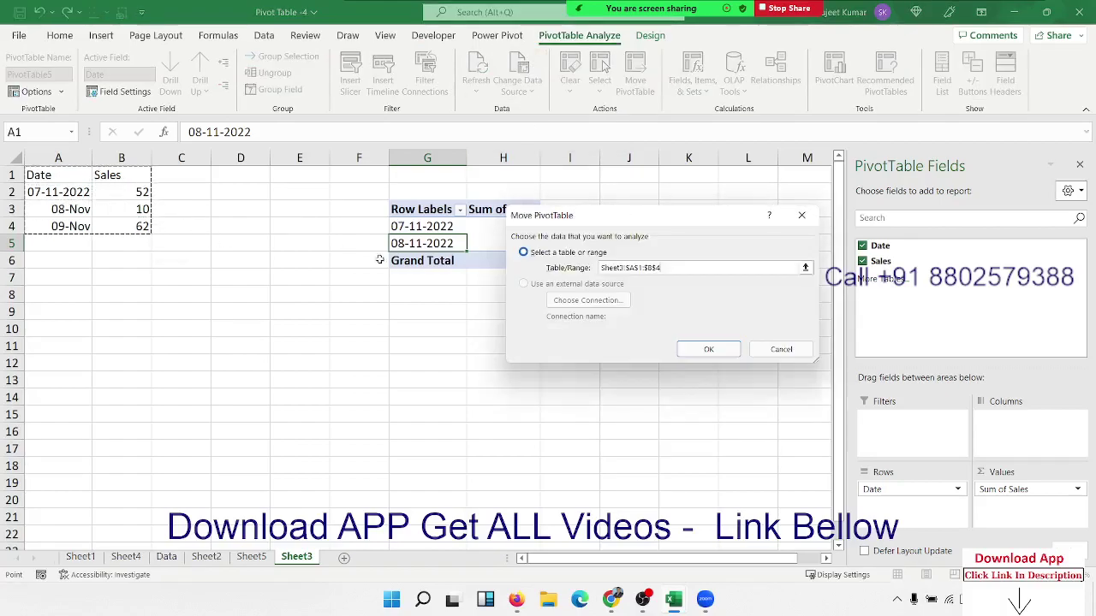
left_click(708, 349)
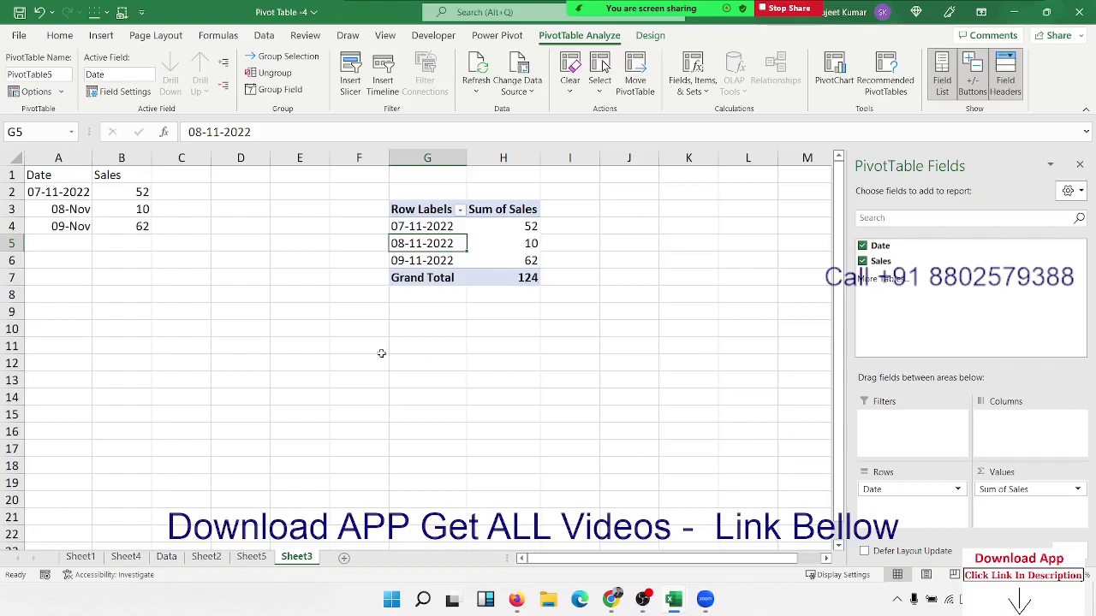
Step: Select the 09-11-2022 total in the PivotTable and show the Change Data Source options
left_click_drag(81, 247, 80, 277)
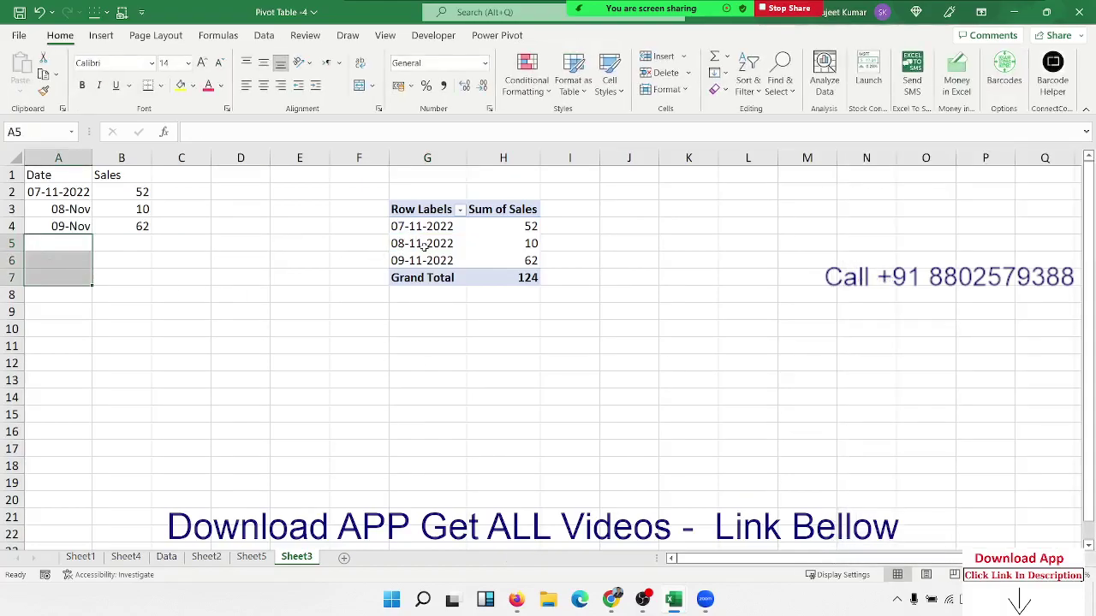
left_click(414, 244)
left_click_drag(428, 295, 527, 317)
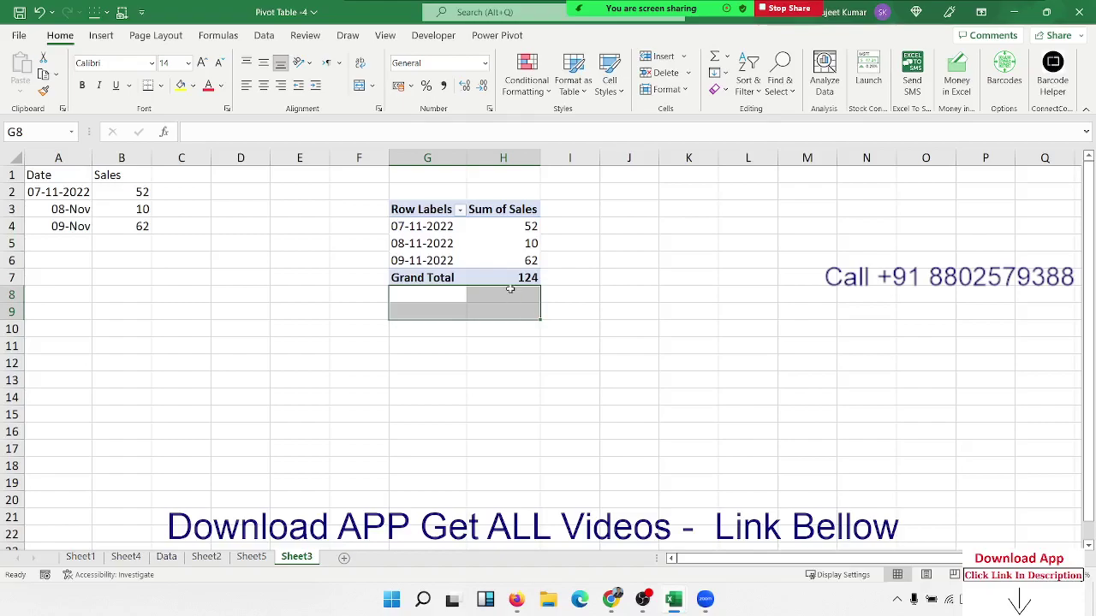
left_click(500, 257)
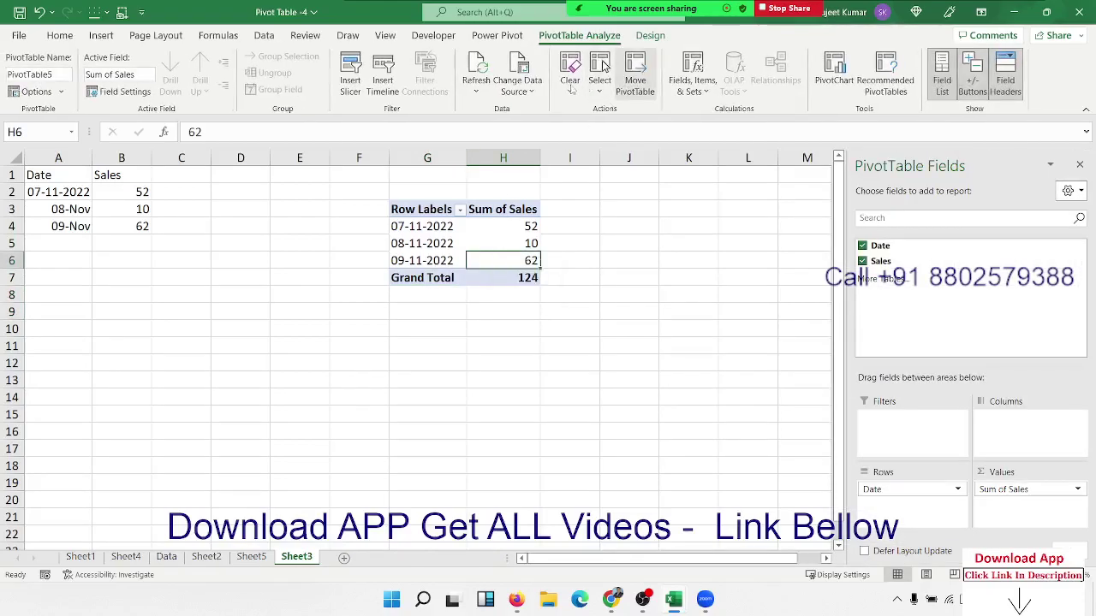
left_click(517, 86)
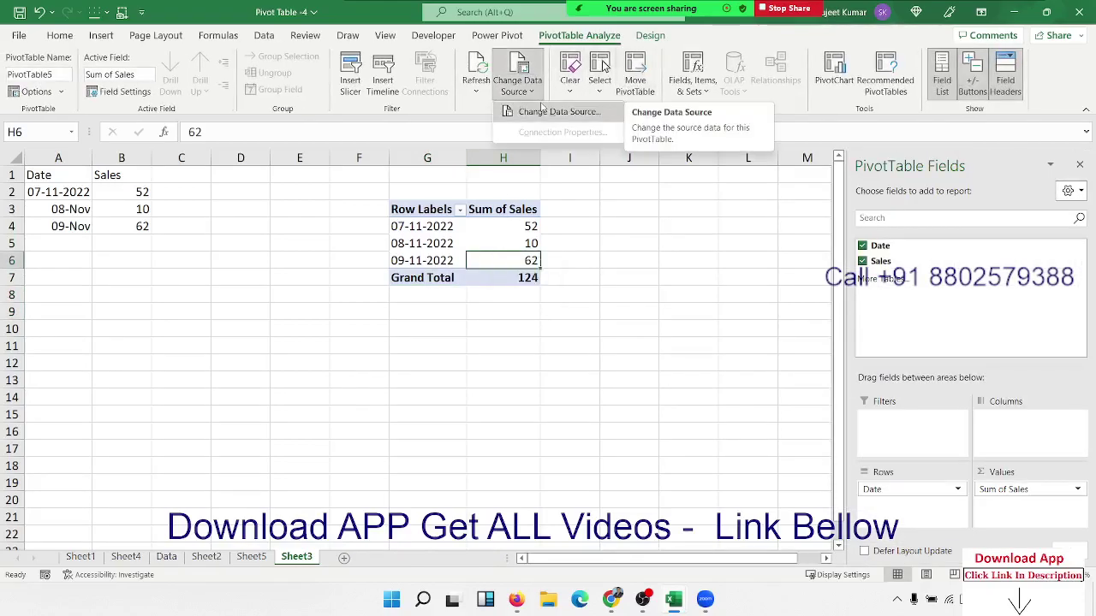